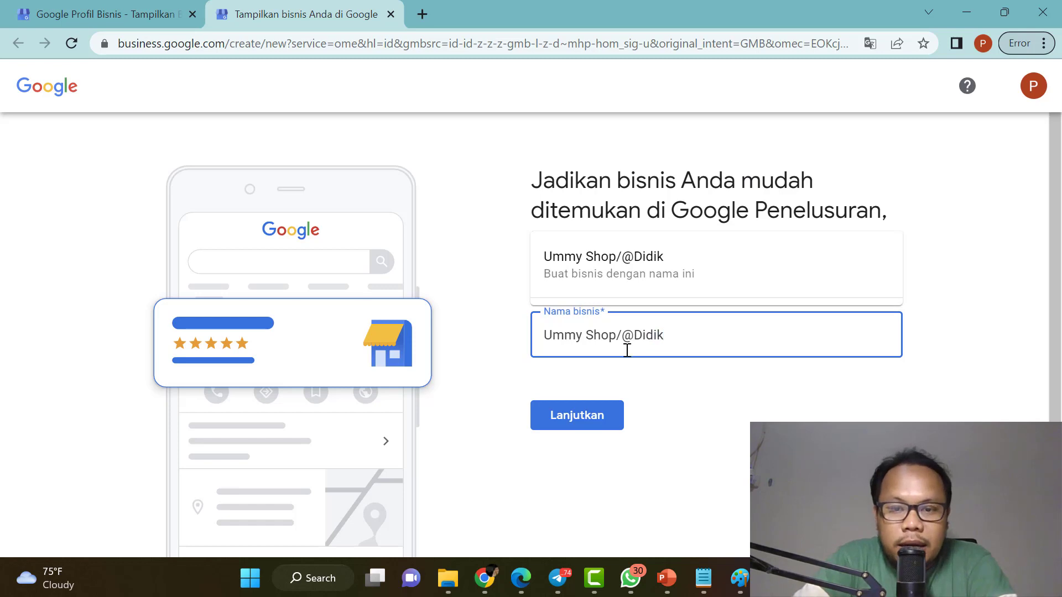
# Step: Select the handle that follows 'Ummy Shop' in the Nama bisnis field
pyautogui.doubleClick(633, 335)
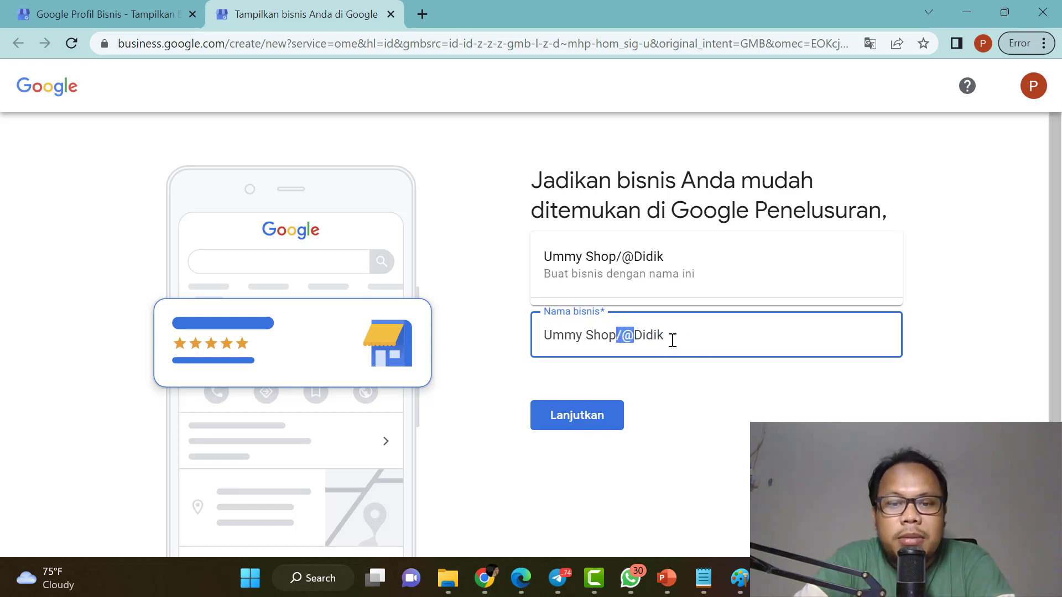
pyautogui.moveTo(672, 340); pyautogui.dragTo(666, 339)
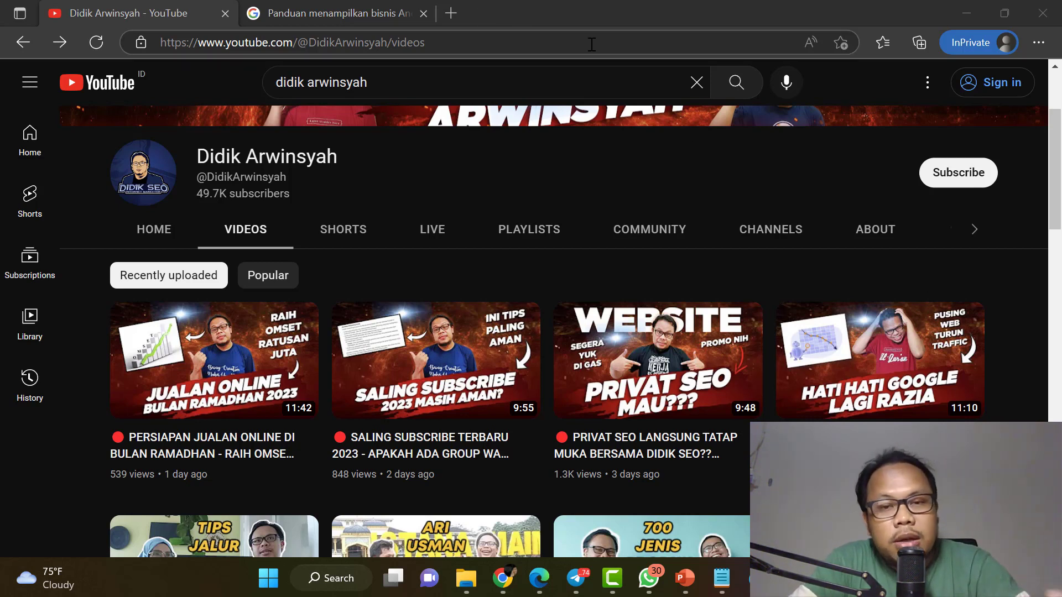
pyautogui.moveTo(655, 376)
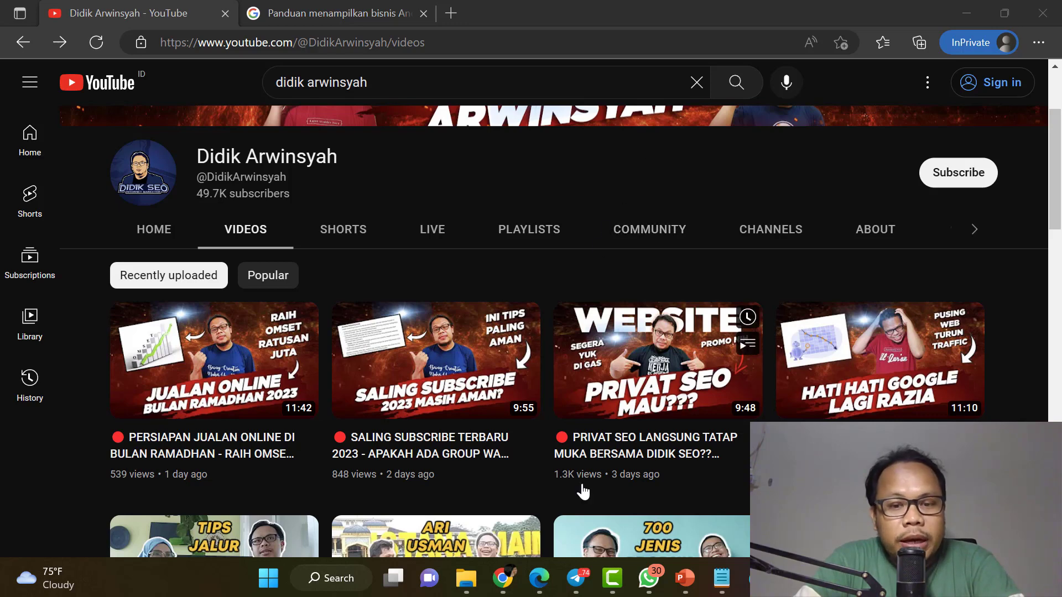
# Step: Launch Paint and set the line size to 4px
pyautogui.click(343, 590)
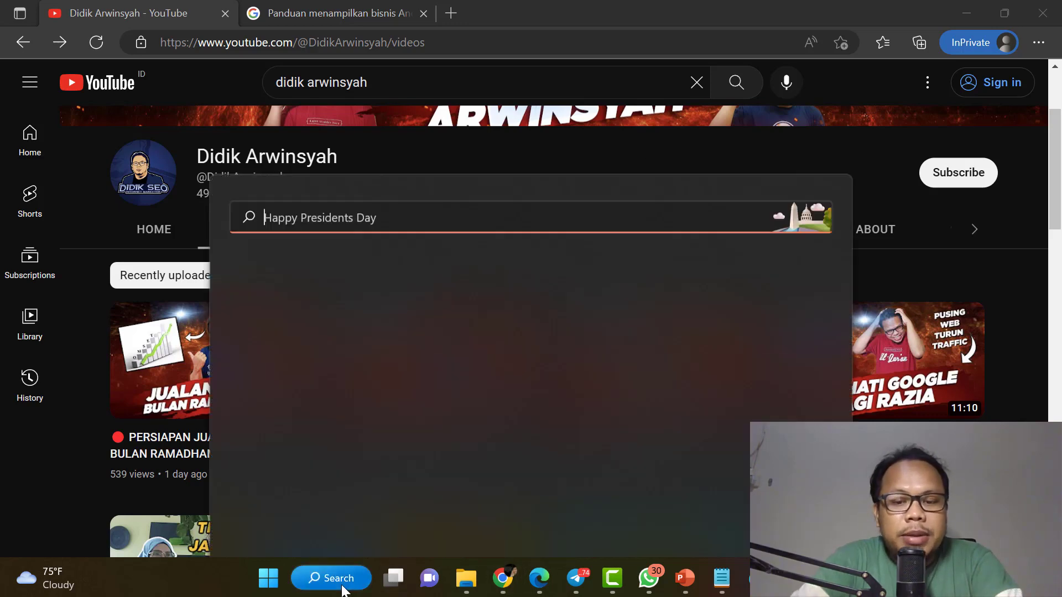
pyautogui.write('paint')
pyautogui.press('Return')
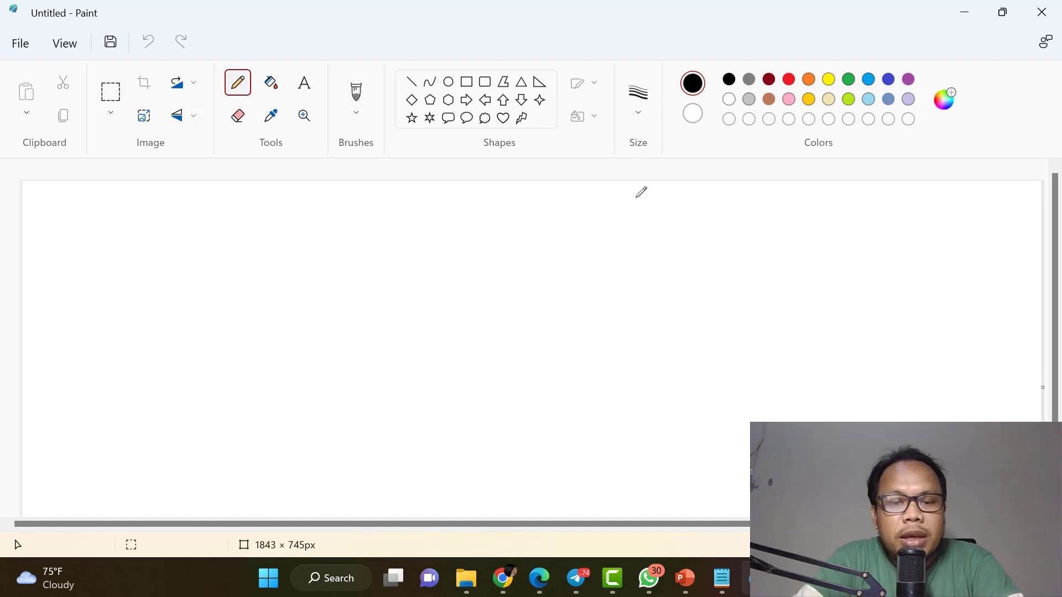
pyautogui.click(639, 108)
pyautogui.click(651, 262)
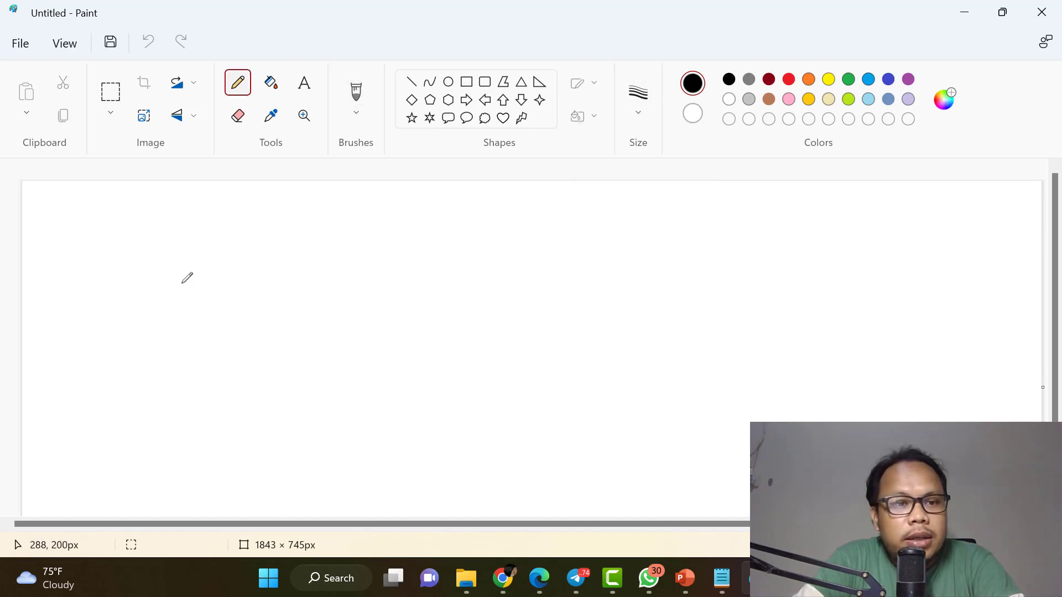
# Step: Pencil-draw a circle labelled 'email (gmail)' with an arrow pointing right
pyautogui.moveTo(184, 274)
pyautogui.mouseDown()
pyautogui.moveTo(82, 354)
pyautogui.moveTo(183, 251)
pyautogui.mouseUp()
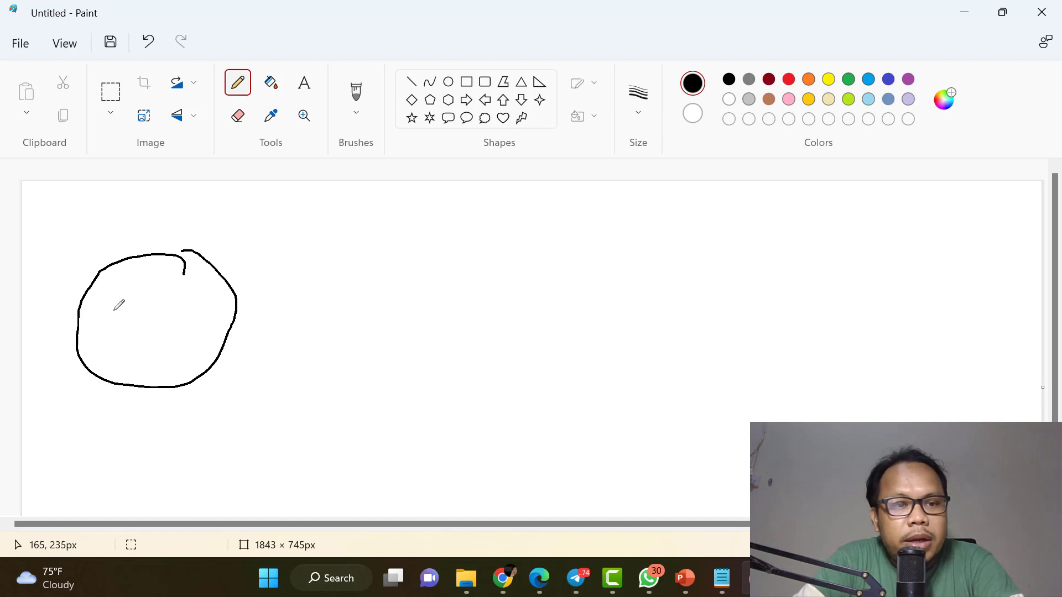
pyautogui.moveTo(110, 310); pyautogui.dragTo(173, 320)
pyautogui.click(148, 293)
pyautogui.moveTo(121, 347)
pyautogui.mouseDown()
pyautogui.moveTo(147, 359)
pyautogui.moveTo(164, 340)
pyautogui.moveTo(187, 361)
pyautogui.mouseUp()
pyautogui.click(167, 335)
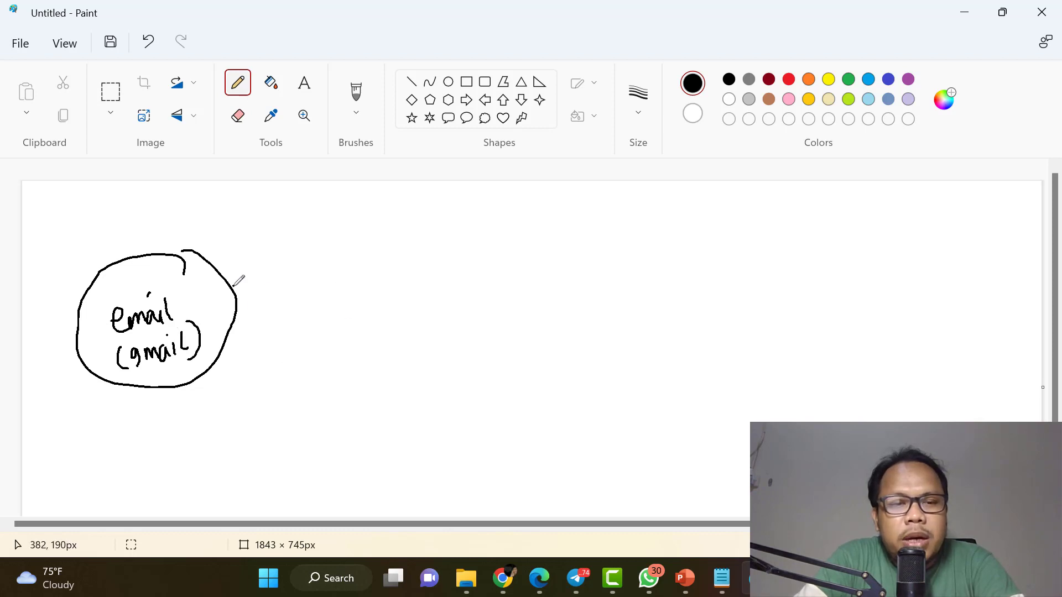
pyautogui.moveTo(234, 286); pyautogui.dragTo(313, 252)
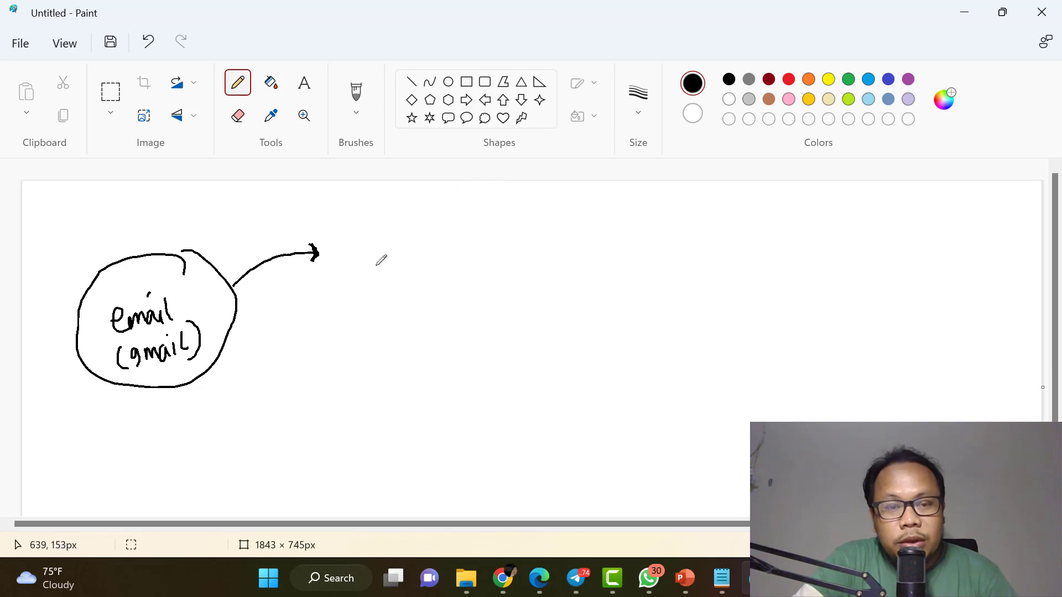
# Step: Draw a second circle and write 'Profil bisnis' inside it
pyautogui.moveTo(440, 204)
pyautogui.mouseDown()
pyautogui.moveTo(356, 298)
pyautogui.moveTo(498, 213)
pyautogui.moveTo(425, 196)
pyautogui.mouseUp()
pyautogui.moveTo(386, 233)
pyautogui.mouseDown()
pyautogui.moveTo(387, 255)
pyautogui.moveTo(395, 241)
pyautogui.moveTo(432, 252)
pyautogui.moveTo(407, 287)
pyautogui.mouseUp()
pyautogui.moveTo(415, 274)
pyautogui.mouseDown()
pyautogui.moveTo(455, 266)
pyautogui.moveTo(429, 298)
pyautogui.moveTo(482, 281)
pyautogui.mouseUp()
# Step: Add an arrow to the word 'buat', circle it in red, then return to black
pyautogui.moveTo(520, 236)
pyautogui.mouseDown()
pyautogui.moveTo(569, 227)
pyautogui.moveTo(565, 240)
pyautogui.mouseUp()
pyautogui.moveTo(593, 208)
pyautogui.mouseDown()
pyautogui.moveTo(607, 239)
pyautogui.moveTo(636, 243)
pyautogui.mouseUp()
pyautogui.moveTo(645, 214)
pyautogui.mouseDown()
pyautogui.moveTo(648, 239)
pyautogui.moveTo(653, 226)
pyautogui.moveTo(585, 259)
pyautogui.moveTo(682, 204)
pyautogui.mouseUp()
pyautogui.click(788, 79)
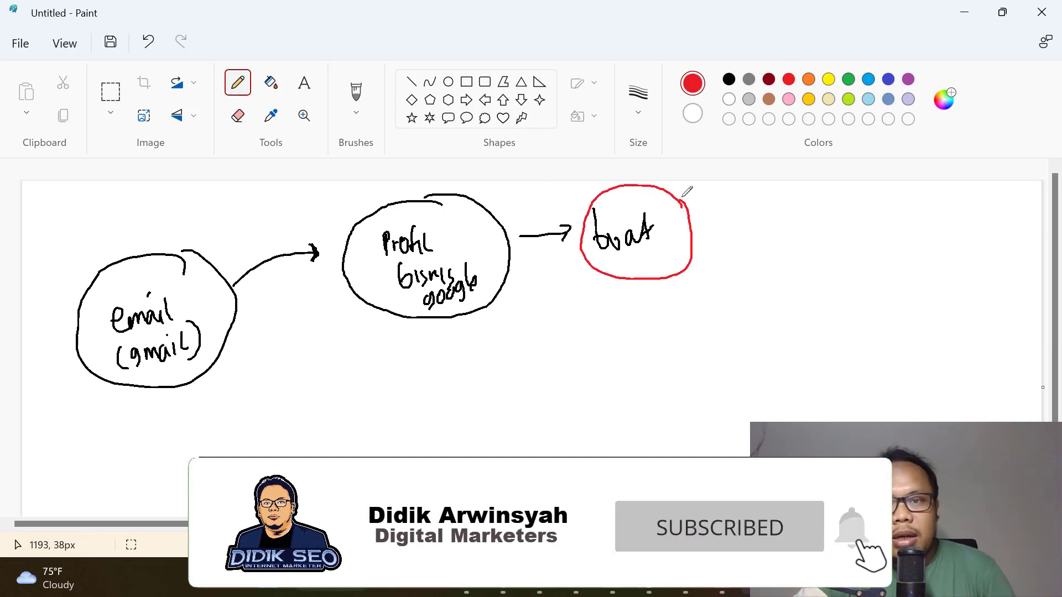
pyautogui.click(729, 79)
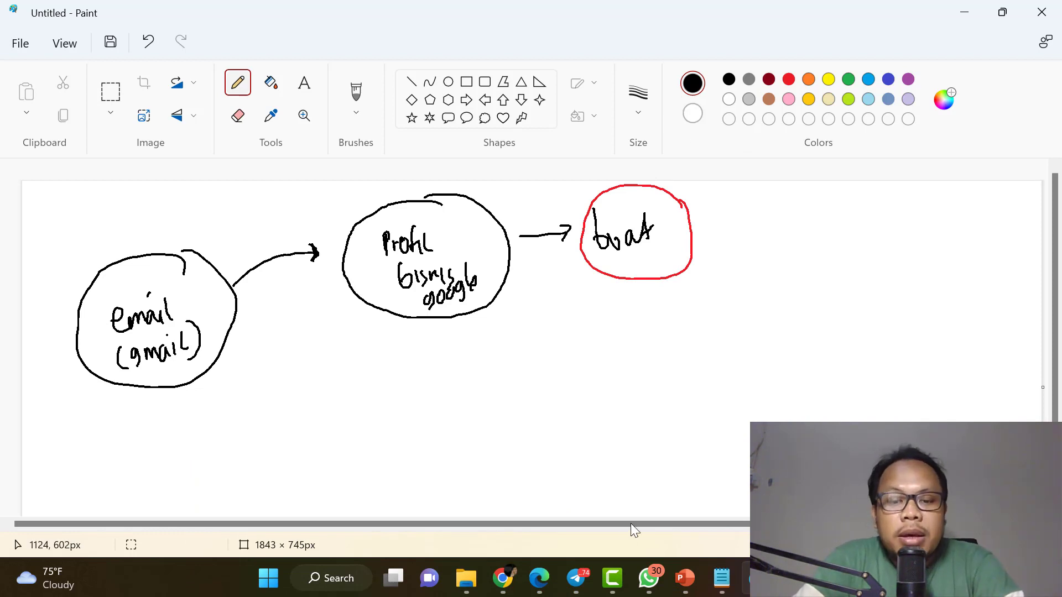
# Step: Open a Chrome window under a different browser profile
pyautogui.click(502, 578)
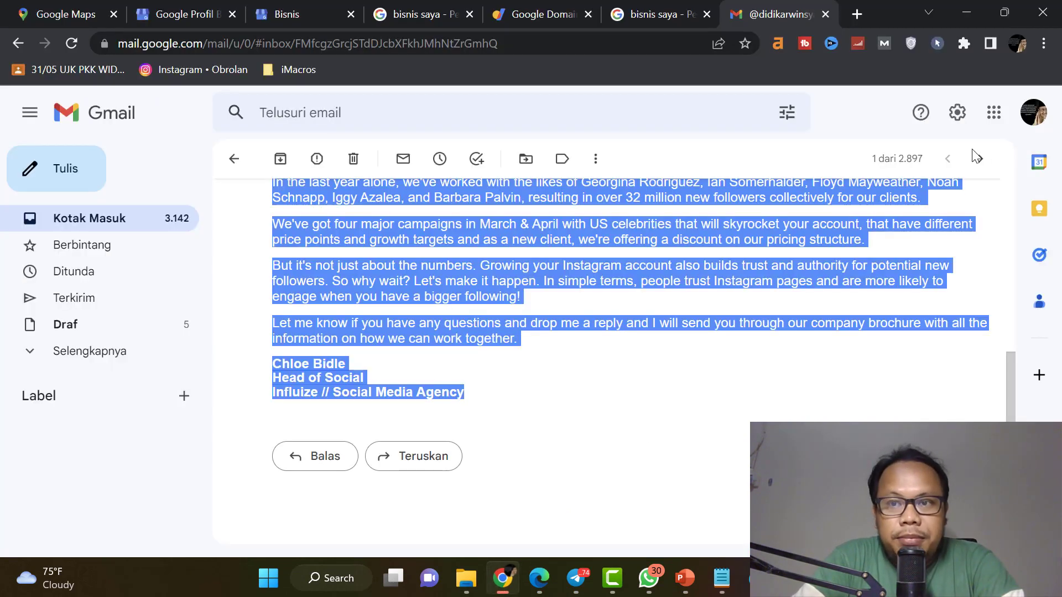
pyautogui.click(1015, 43)
pyautogui.scroll(-5, 973, 332)
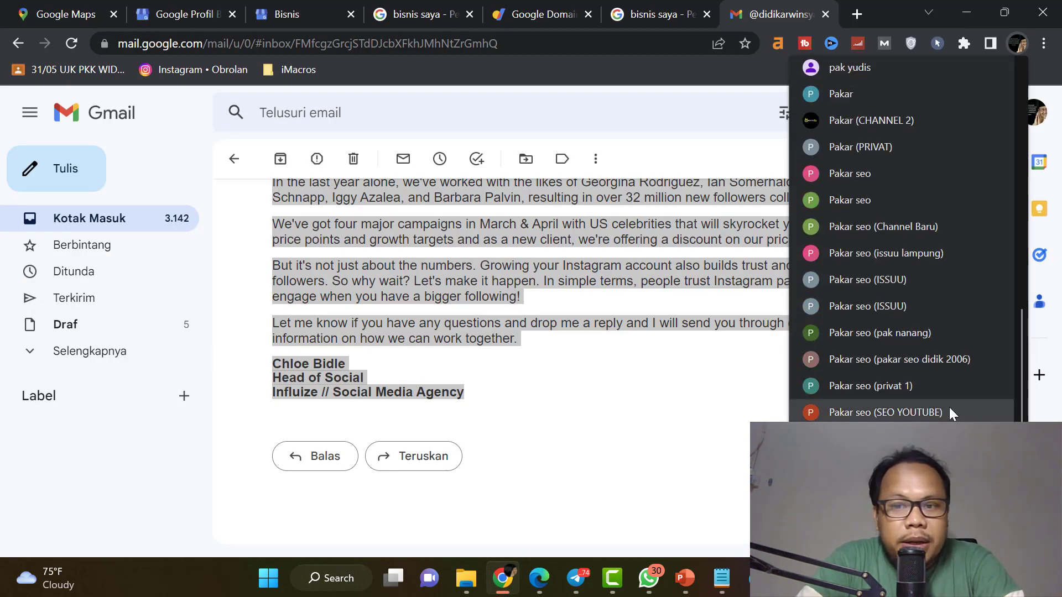
pyautogui.click(957, 413)
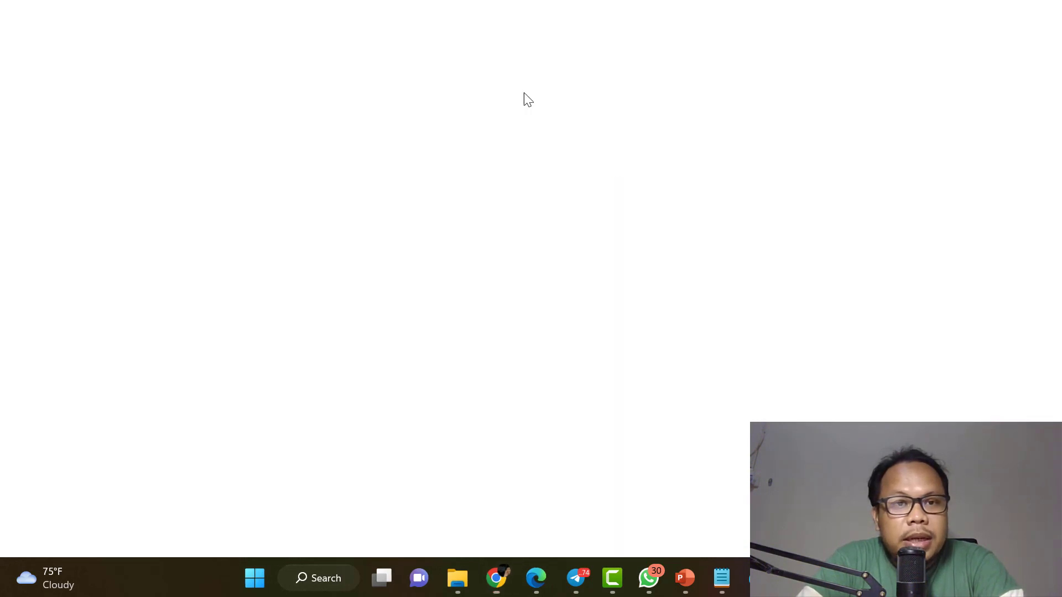
# Step: Go to google.com, search 'google profil bisnis' and open the top result
pyautogui.click(478, 38)
pyautogui.write('gmail')
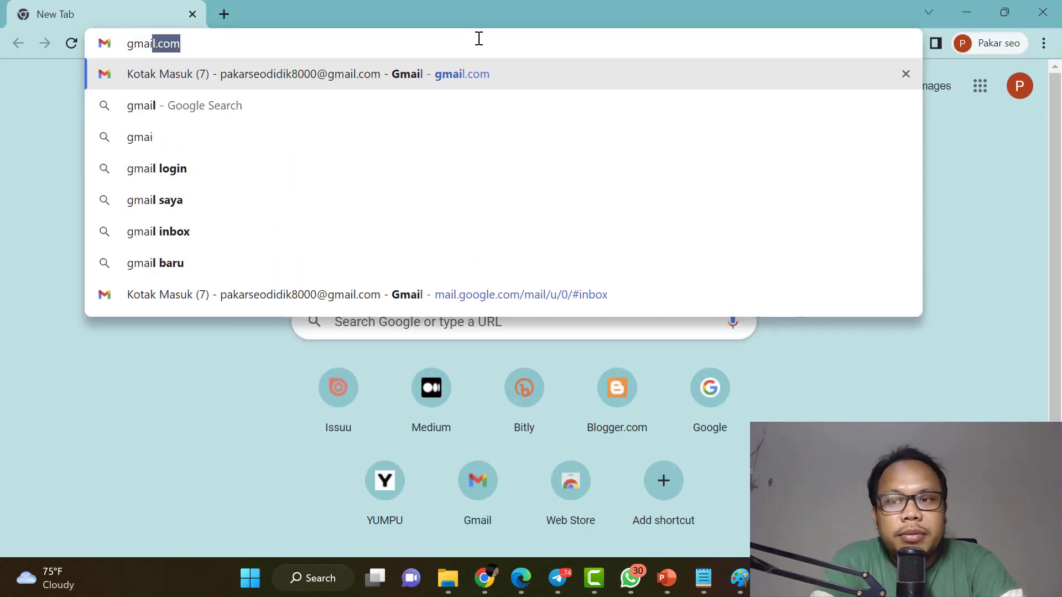
pyautogui.press('BackSpace')
pyautogui.press('BackSpace')
pyautogui.press('BackSpace')
pyautogui.press('BackSpace')
pyautogui.press('BackSpace')
pyautogui.press('BackSpace')
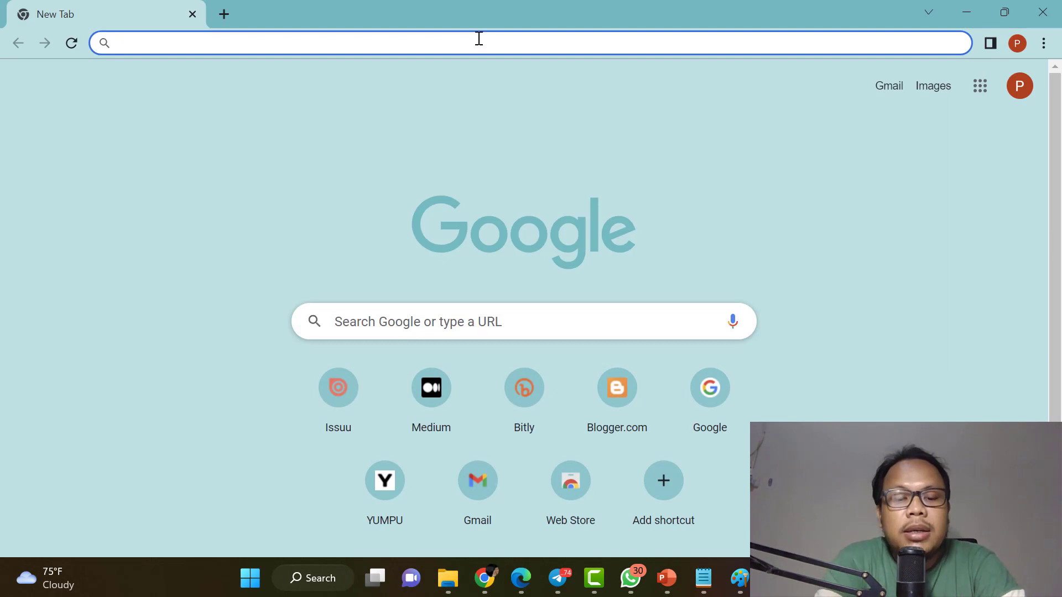
pyautogui.write('google.com')
pyautogui.press('Return')
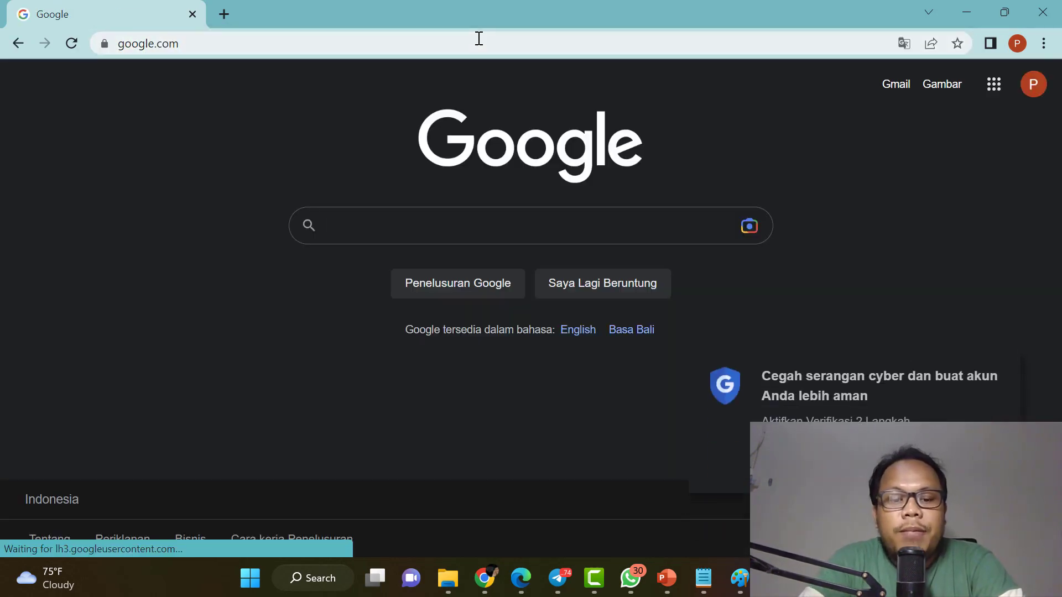
pyautogui.write('google profil')
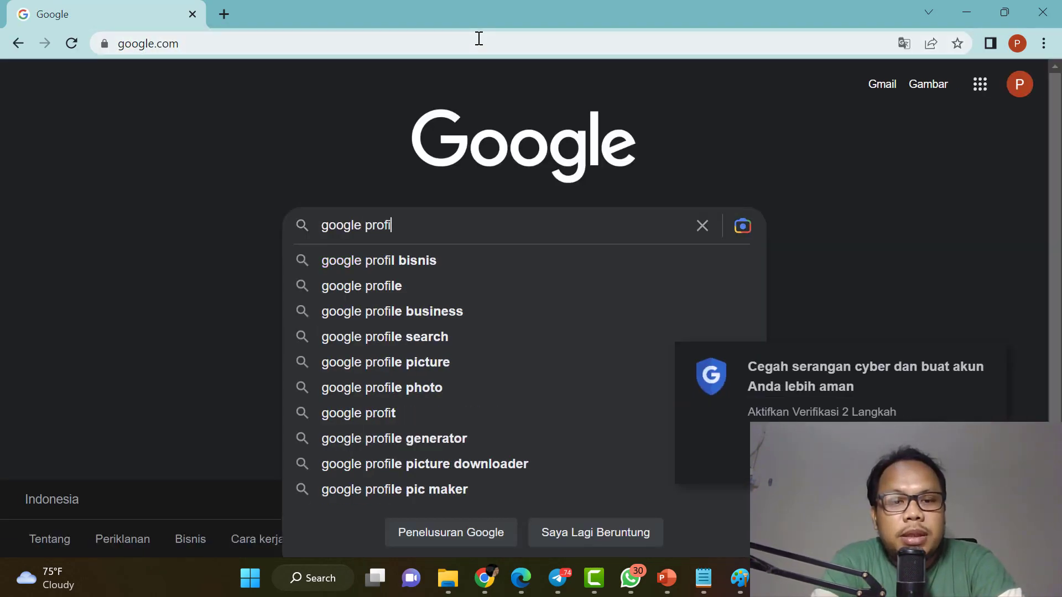
pyautogui.write(' bisnis')
pyautogui.press('Return')
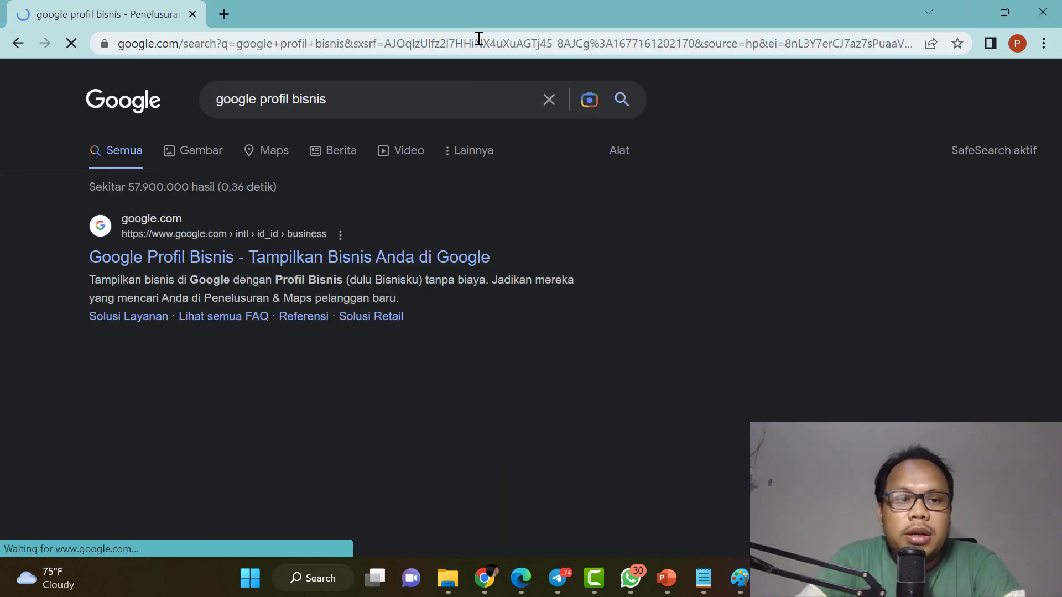
pyautogui.click(330, 260)
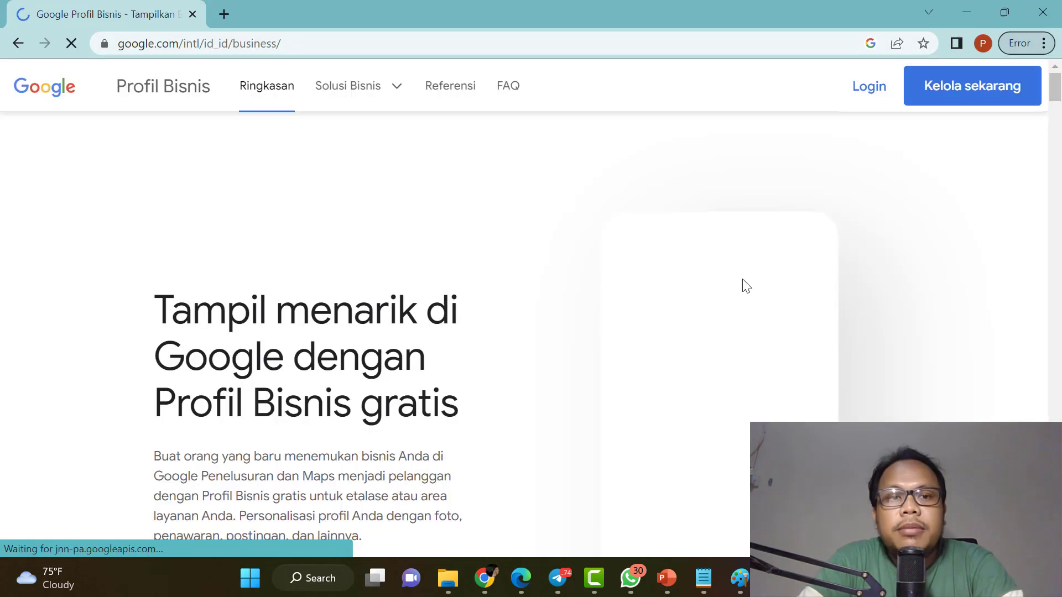
# Step: Sign in from the Profil Bisnis page to open the create-business page in a new tab
pyautogui.click(871, 92)
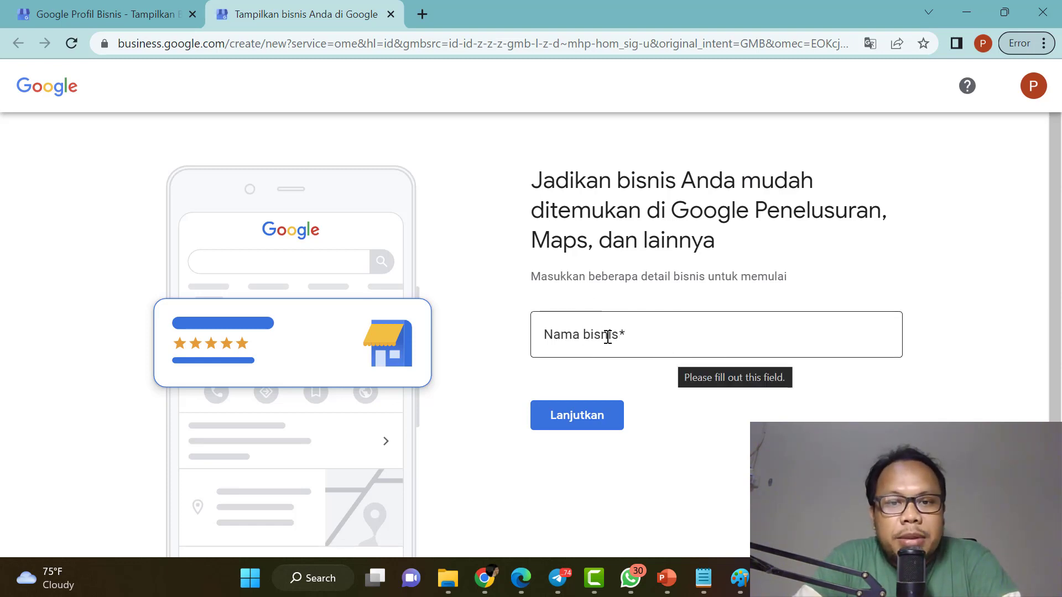
pyautogui.moveTo(595, 185); pyautogui.dragTo(758, 244)
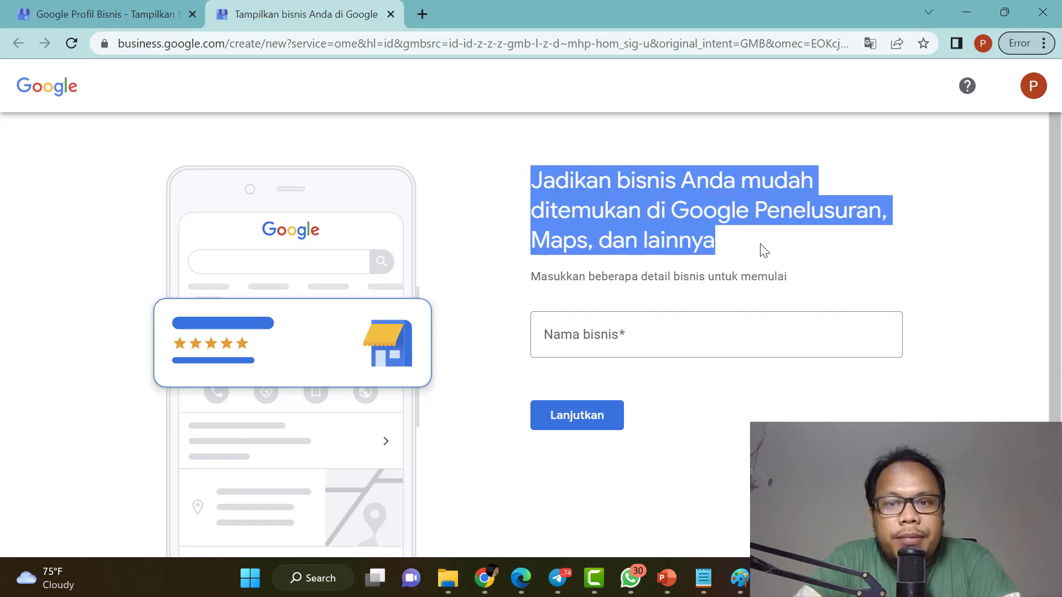
pyautogui.click(752, 291)
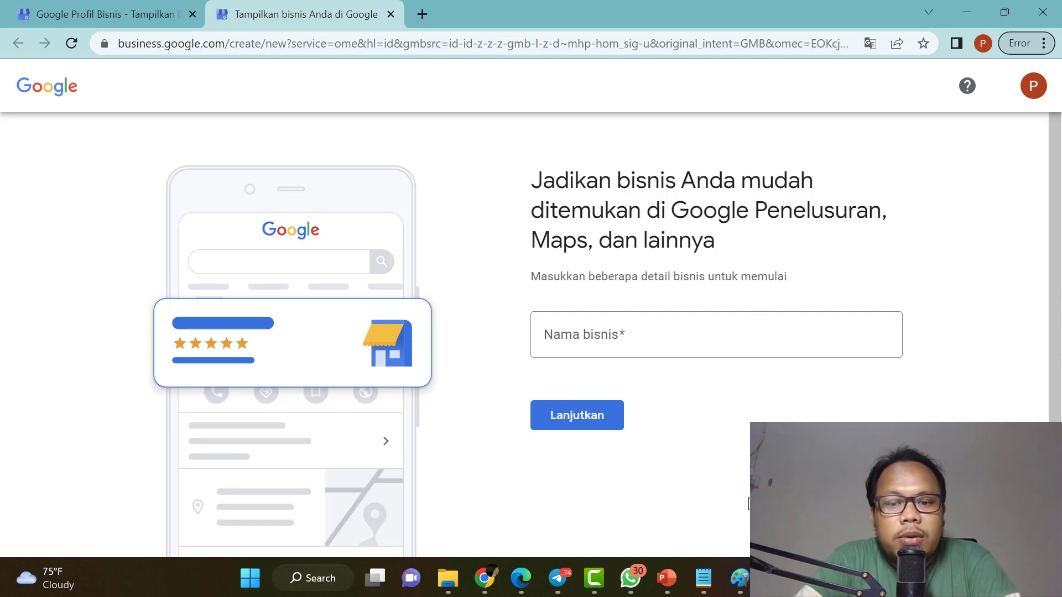
pyautogui.click(703, 578)
# Step: Clear the old Notepad text and write the heading 'NAMA BISNIS :'
pyautogui.hotkey('ctrl', 'a')
pyautogui.press('Delete')
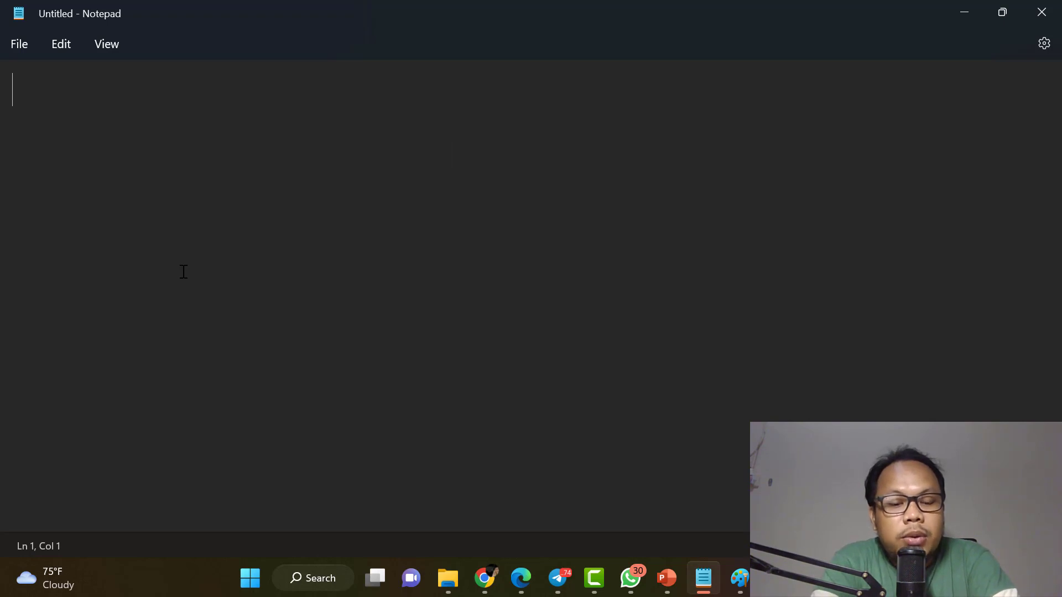
pyautogui.write('NAMA BISNIS ')
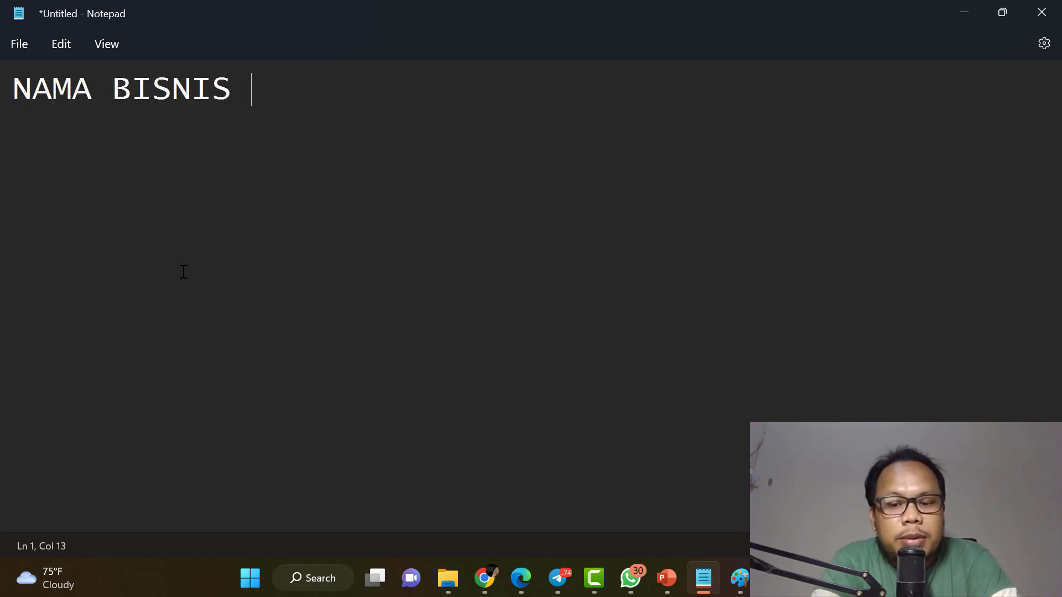
pyautogui.write(':')
pyautogui.press('Return')
# Step: Add point '1. NAMA BRAND BUKAN NAMA KATA KUNCI' and briefly highlight it
pyautogui.write('1.')
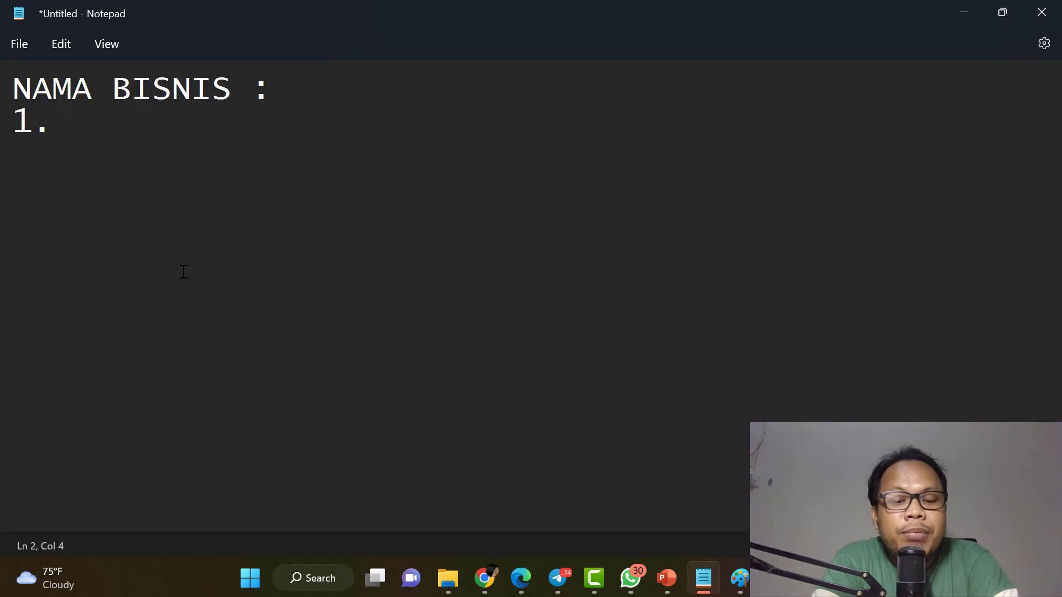
pyautogui.write(' NAMA BRAND ')
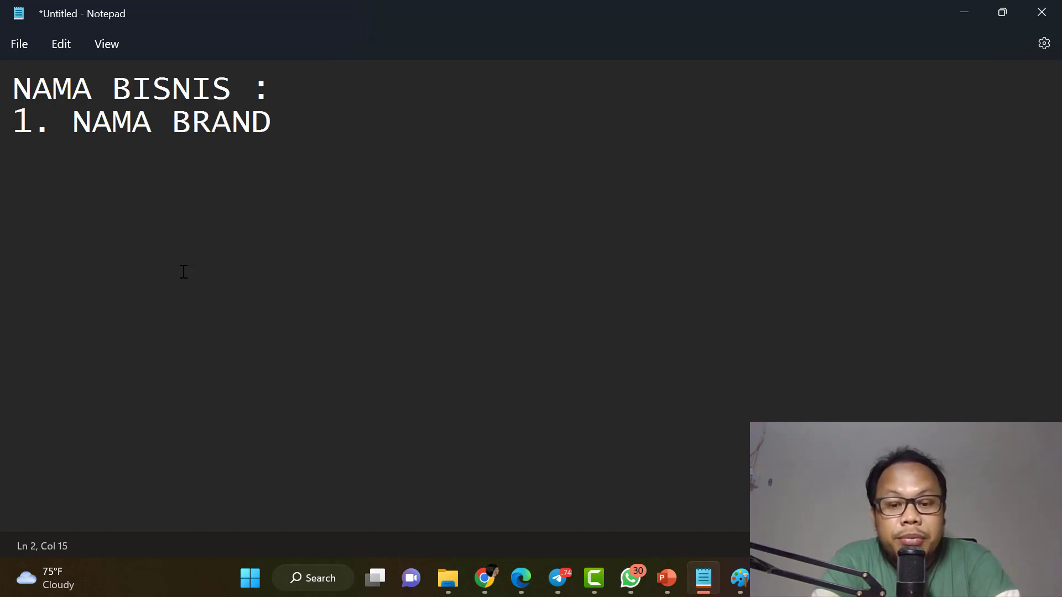
pyautogui.write('BUKAN NAMA KI')
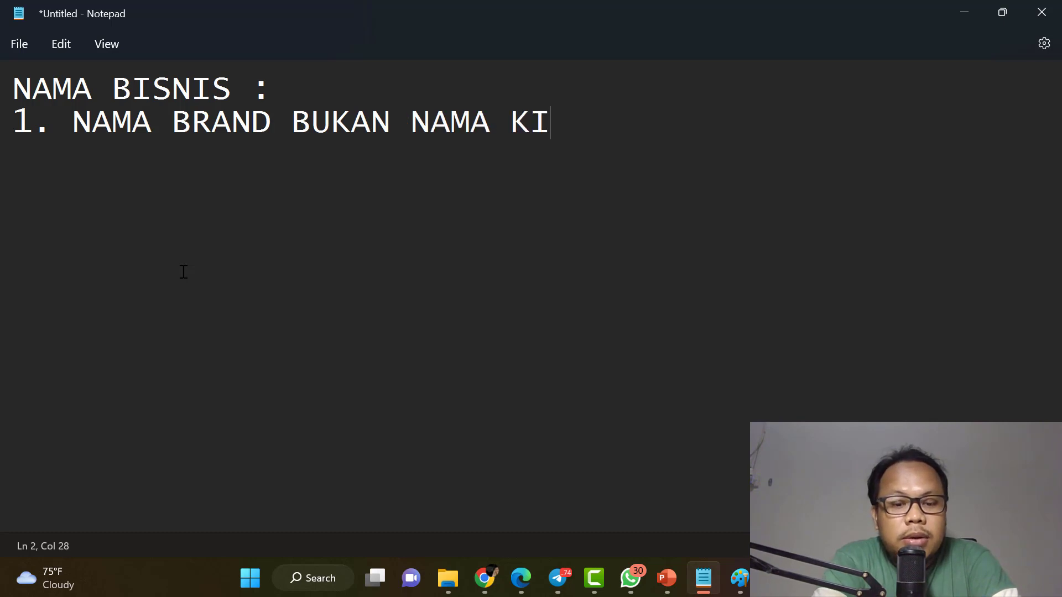
pyautogui.press('BackSpace')
pyautogui.write('TA')
pyautogui.press('BackSpace')
pyautogui.press('BackSpace')
pyautogui.press('BackSpace')
pyautogui.write('ATA')
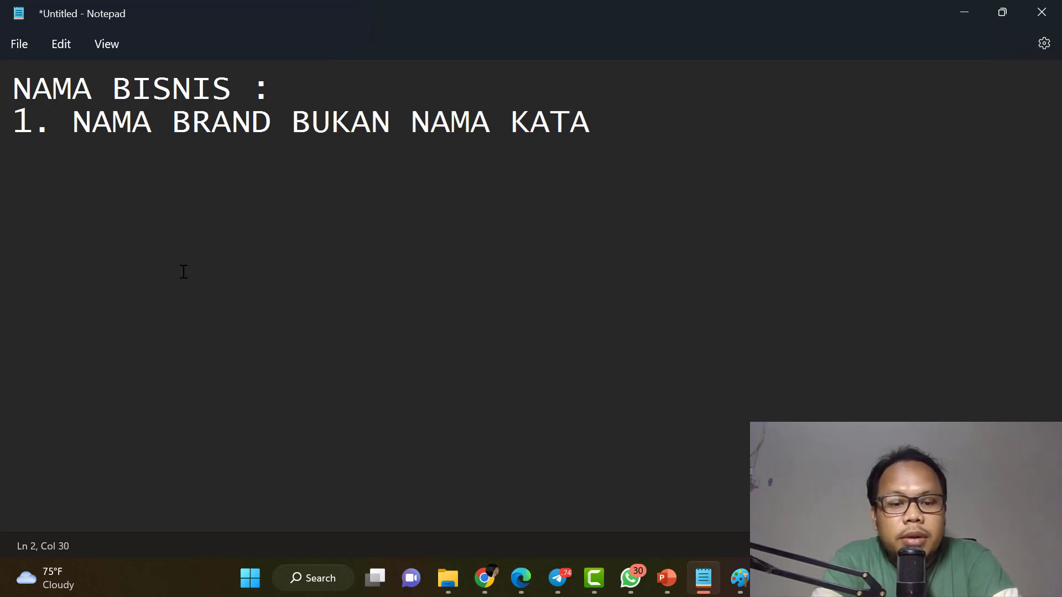
pyautogui.write(' KUNCI')
pyautogui.press('BackSpace')
pyautogui.write('CI')
pyautogui.press('Return')
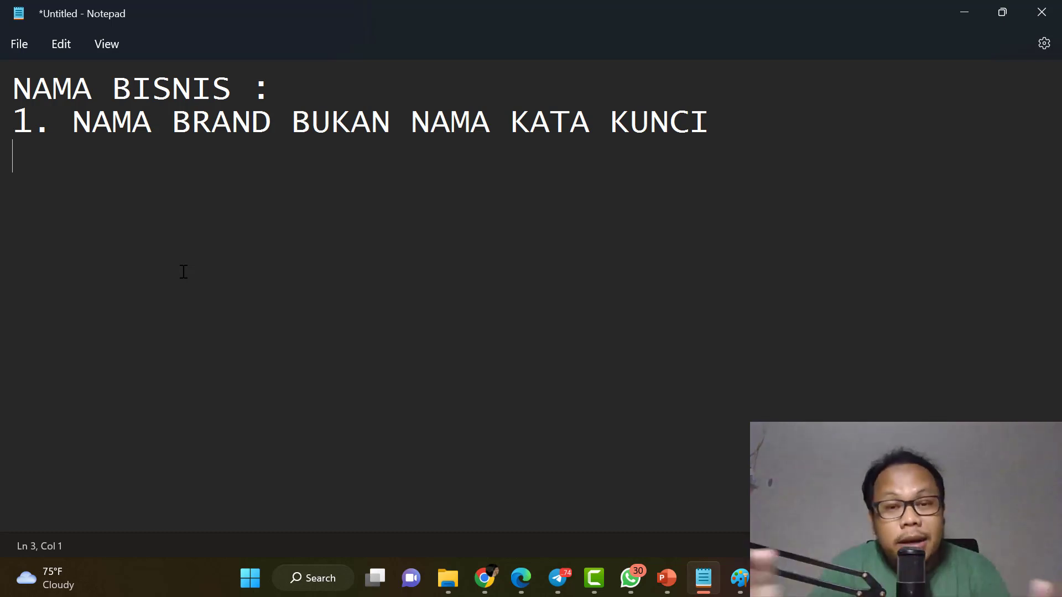
pyautogui.moveTo(269, 117); pyautogui.dragTo(51, 119)
pyautogui.click(718, 123)
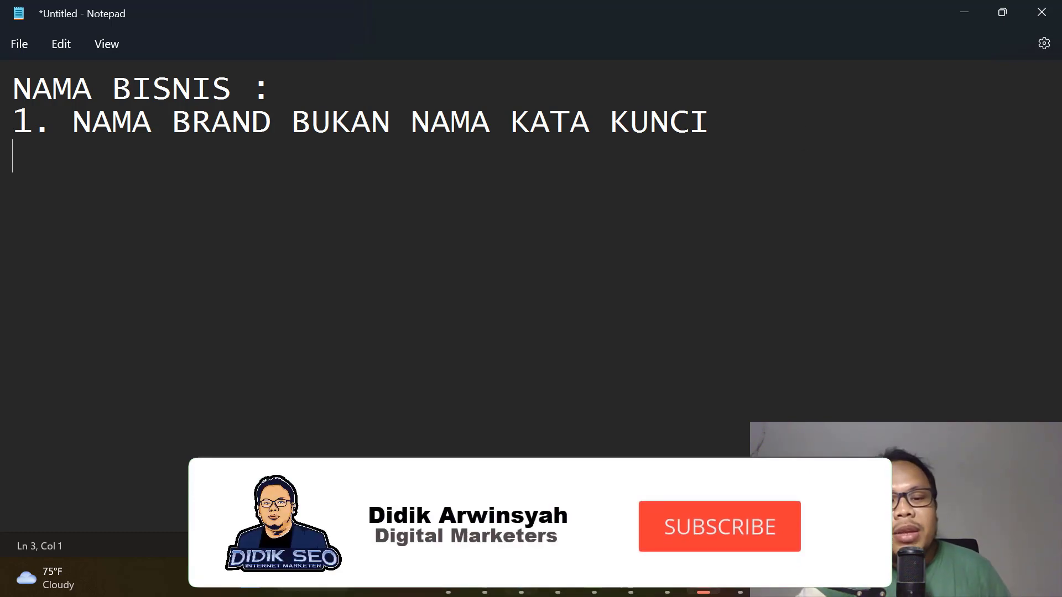
# Step: Bring up the business guidelines help article and scroll to the content guidelines
pyautogui.click(522, 586)
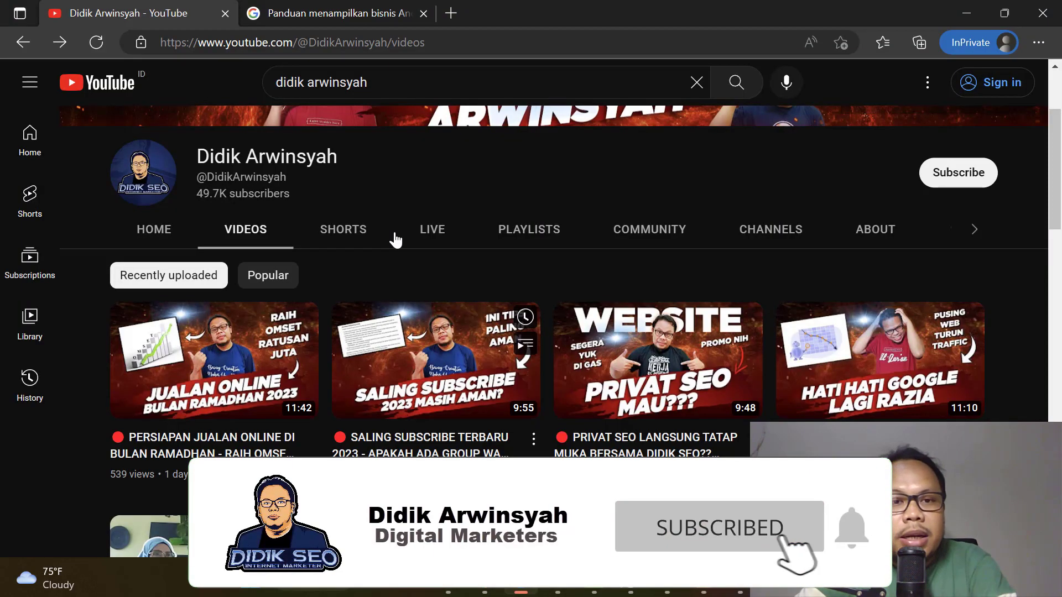
pyautogui.click(319, 16)
pyautogui.moveTo(437, 43); pyautogui.dragTo(58, 49)
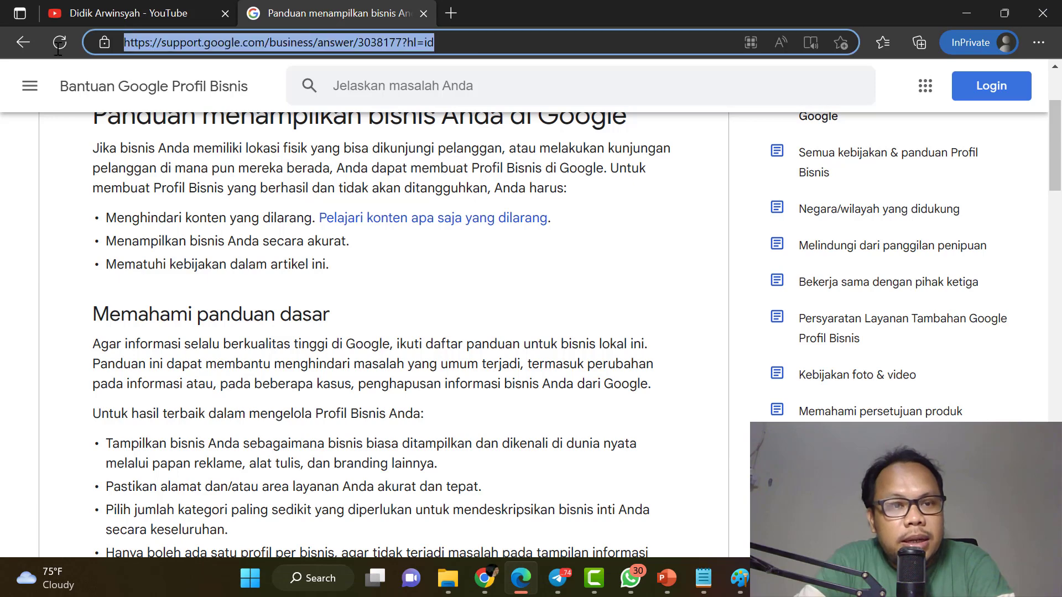
pyautogui.click(496, 42)
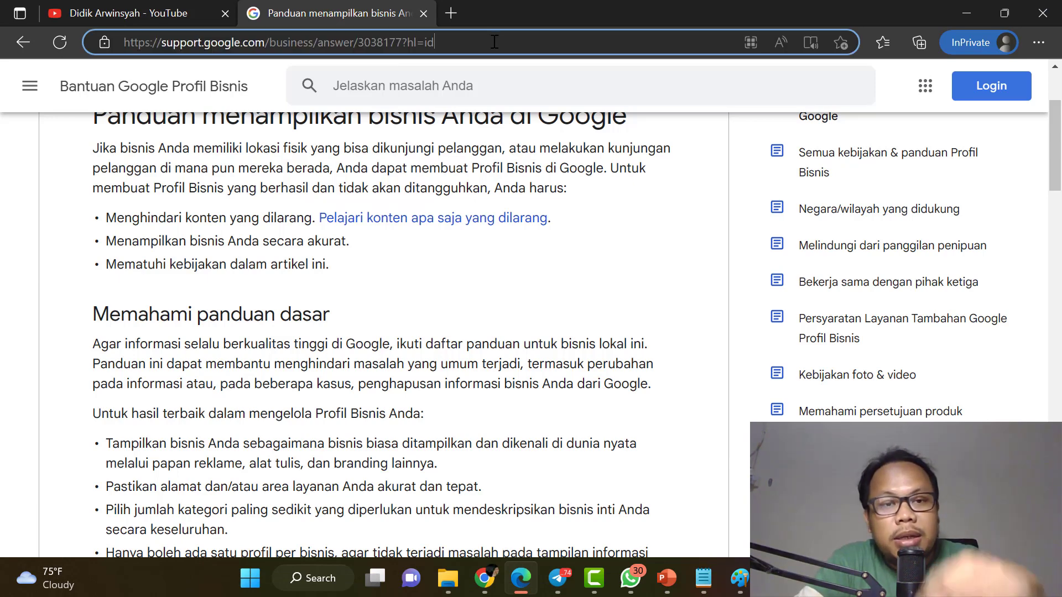
pyautogui.scroll(-10, 533, 232)
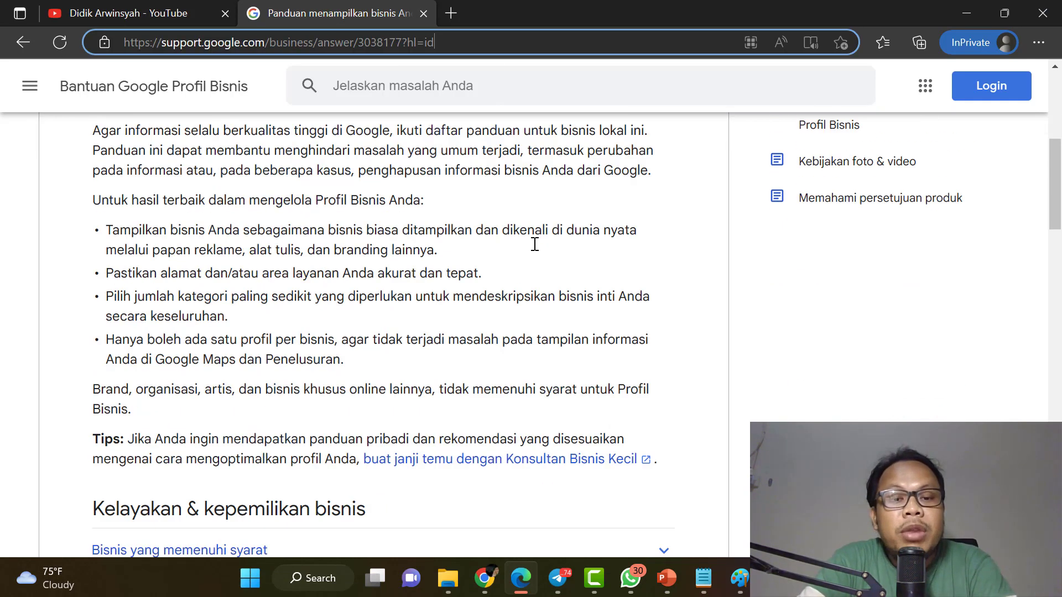
pyautogui.scroll(-6, 526, 275)
pyautogui.scroll(3, 515, 277)
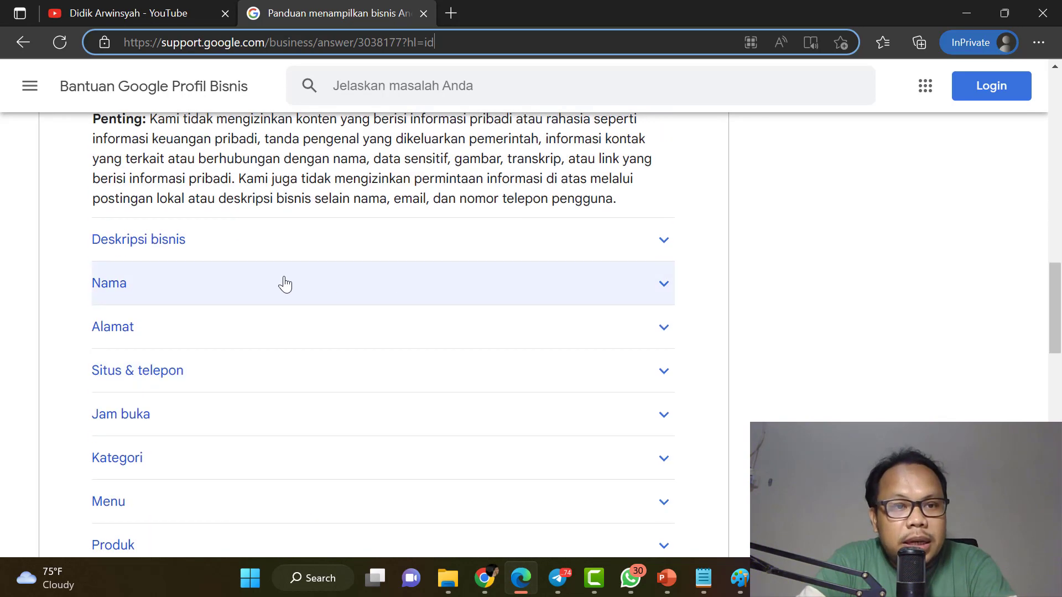
# Step: Expand the 'Nama' section and highlight the 'Tagline pemasaran' example row
pyautogui.click(664, 289)
pyautogui.scroll(-5, 640, 310)
pyautogui.scroll(-7, 640, 306)
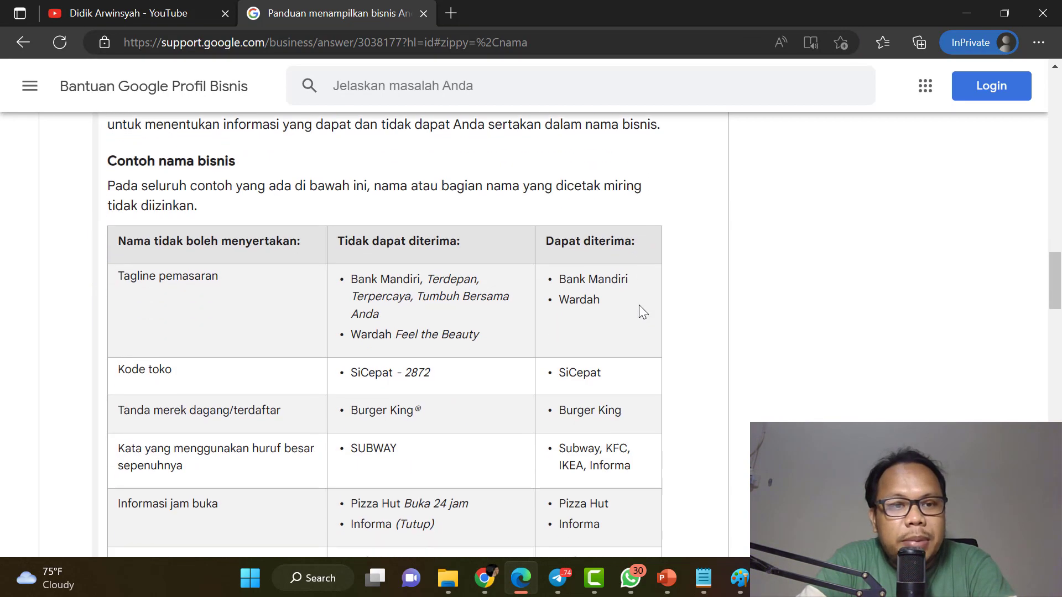
pyautogui.scroll(1, 639, 306)
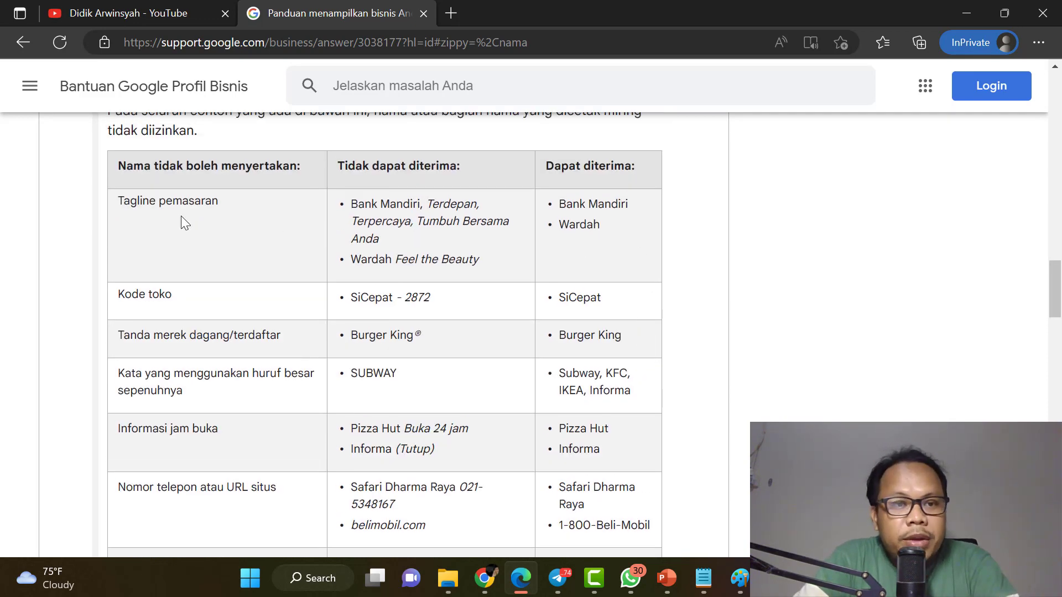
pyautogui.moveTo(233, 196); pyautogui.dragTo(112, 203)
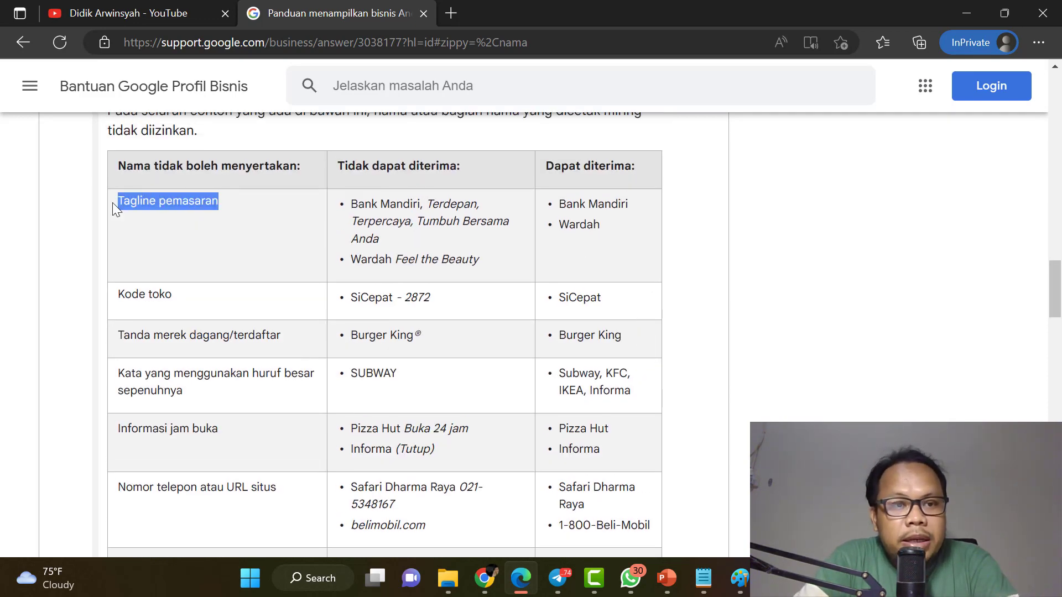
pyautogui.click(226, 201)
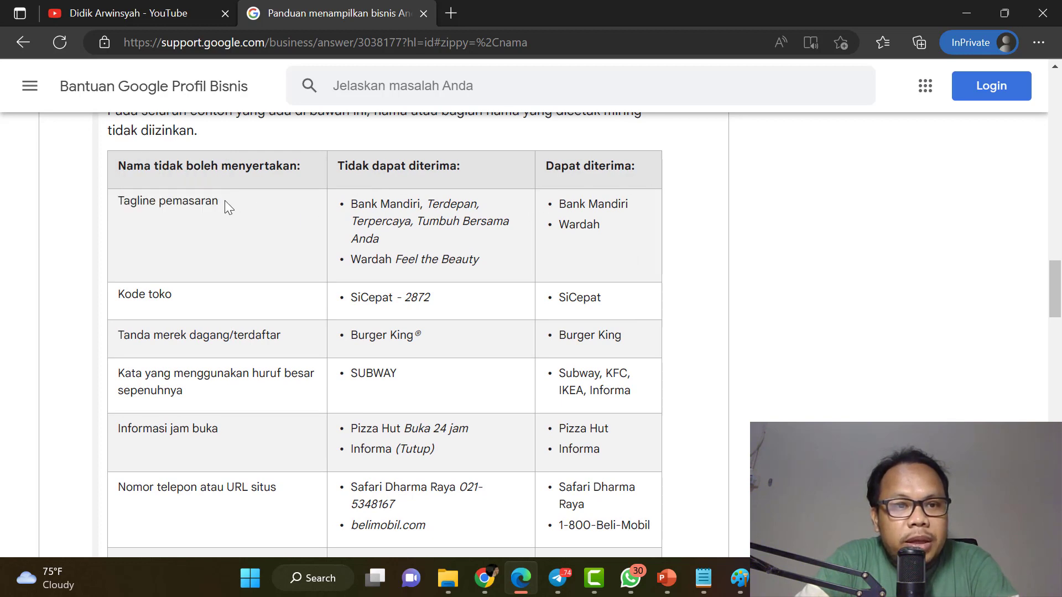
pyautogui.moveTo(225, 202); pyautogui.dragTo(102, 204)
pyautogui.click(243, 202)
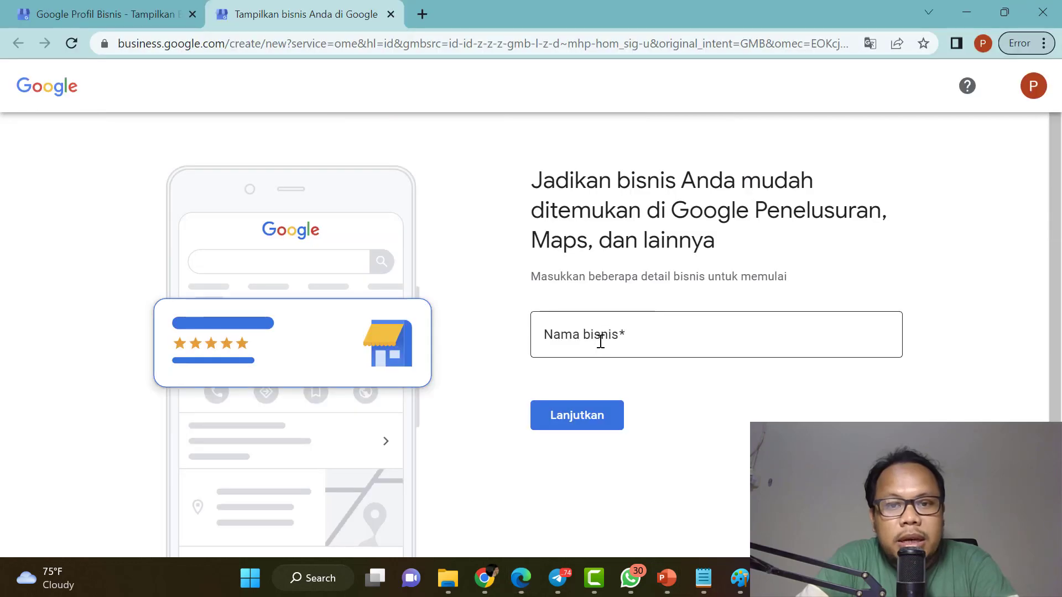
# Step: Enter 'Ummy Shop' as the business name, dismissing suggestions, then return to the guidelines
pyautogui.click(600, 340)
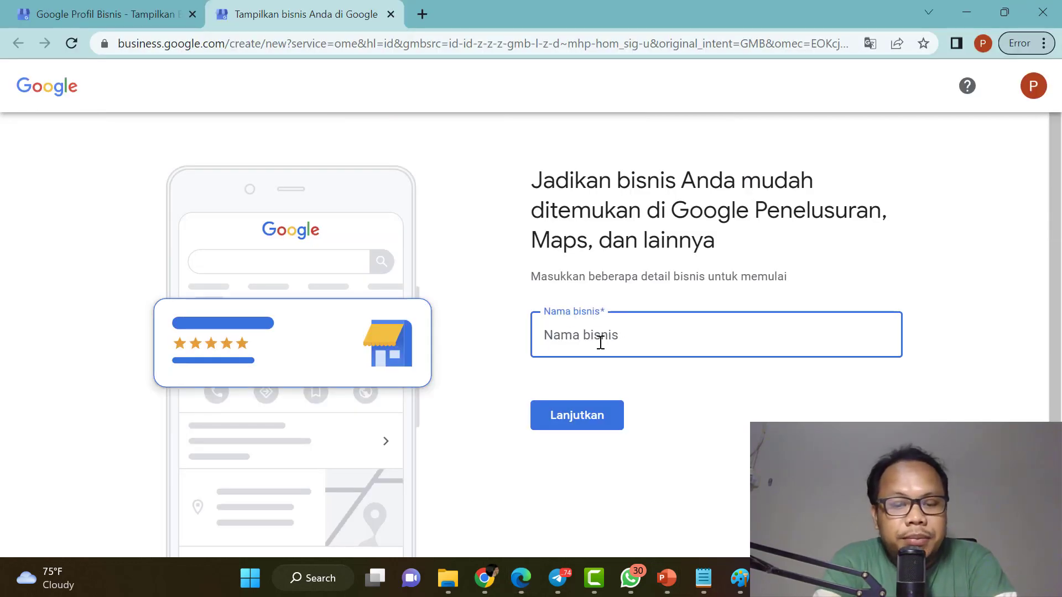
pyautogui.write('Ummy ')
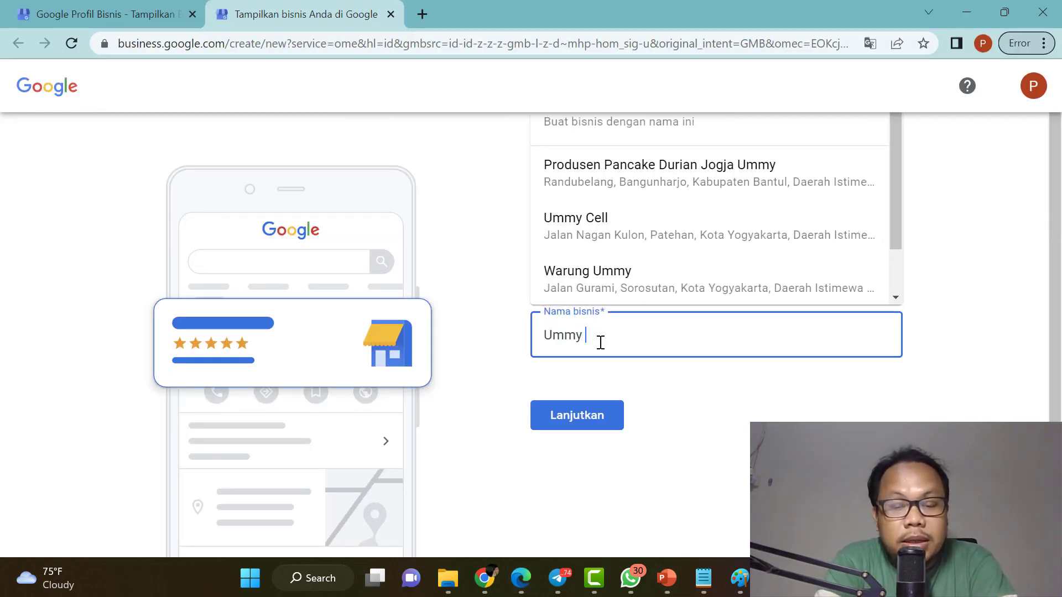
pyautogui.write('Shop')
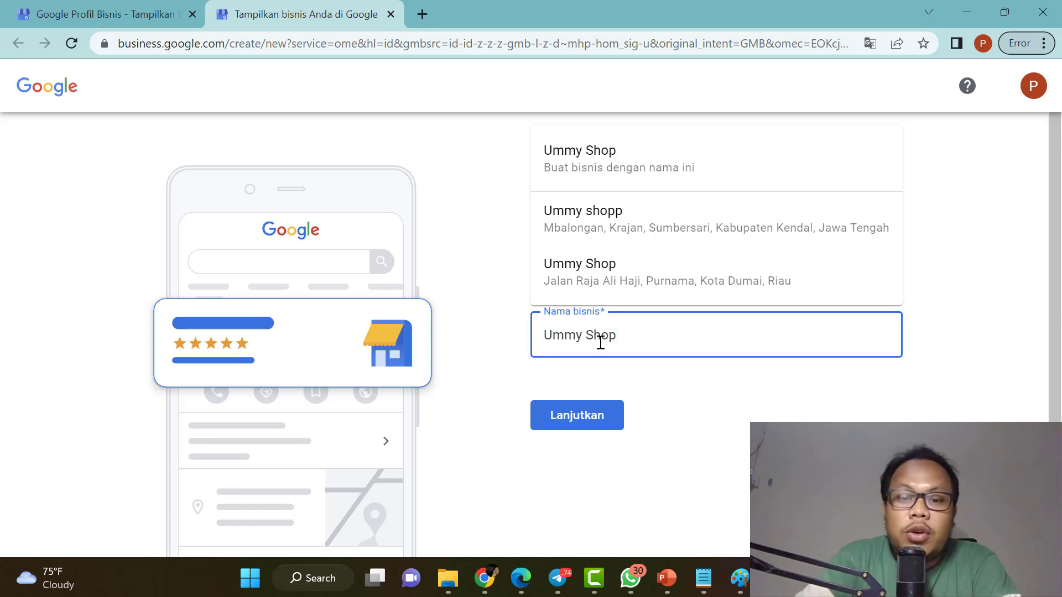
pyautogui.click(952, 370)
pyautogui.click(677, 342)
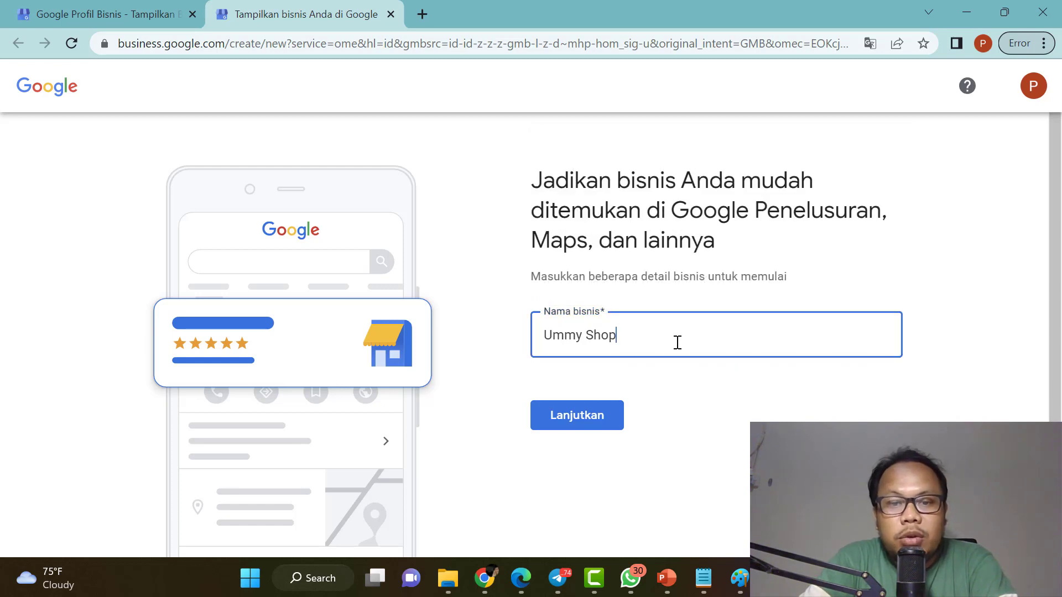
pyautogui.click(968, 325)
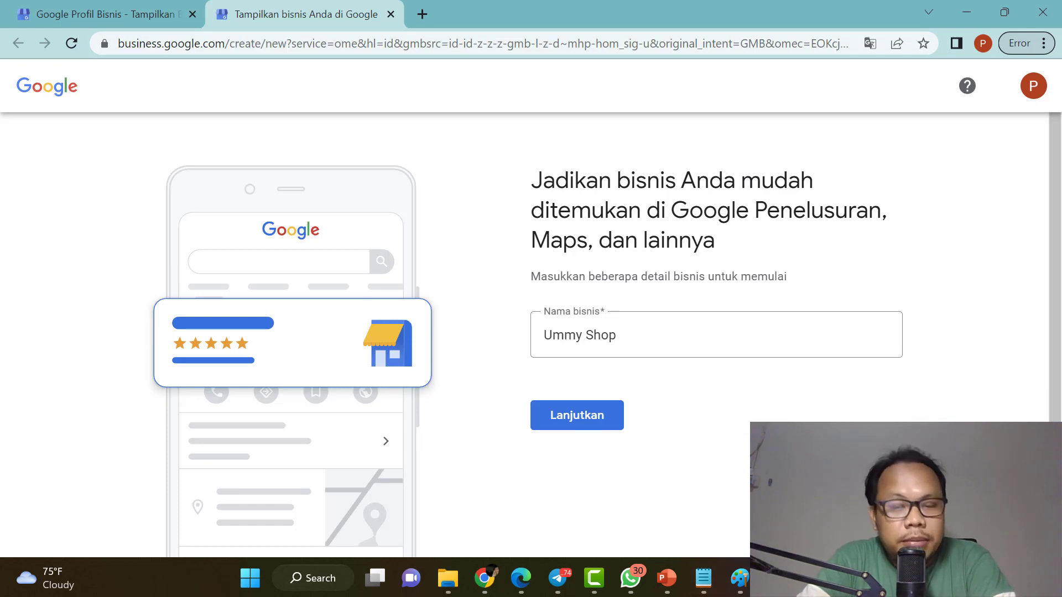
pyautogui.hotkey('alt', 'Tab')
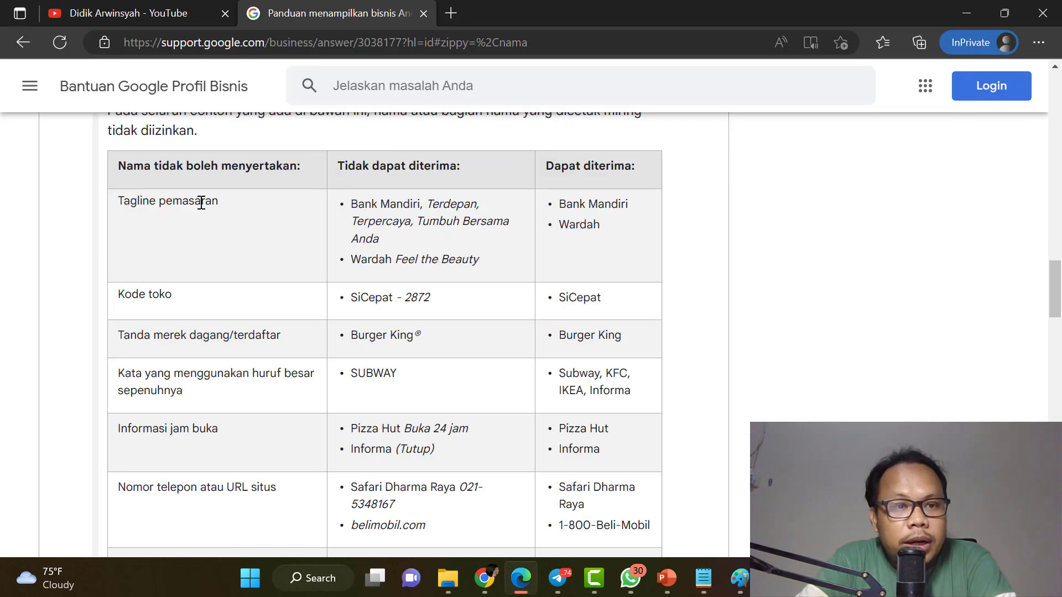
pyautogui.hotkey('alt', 'Tab')
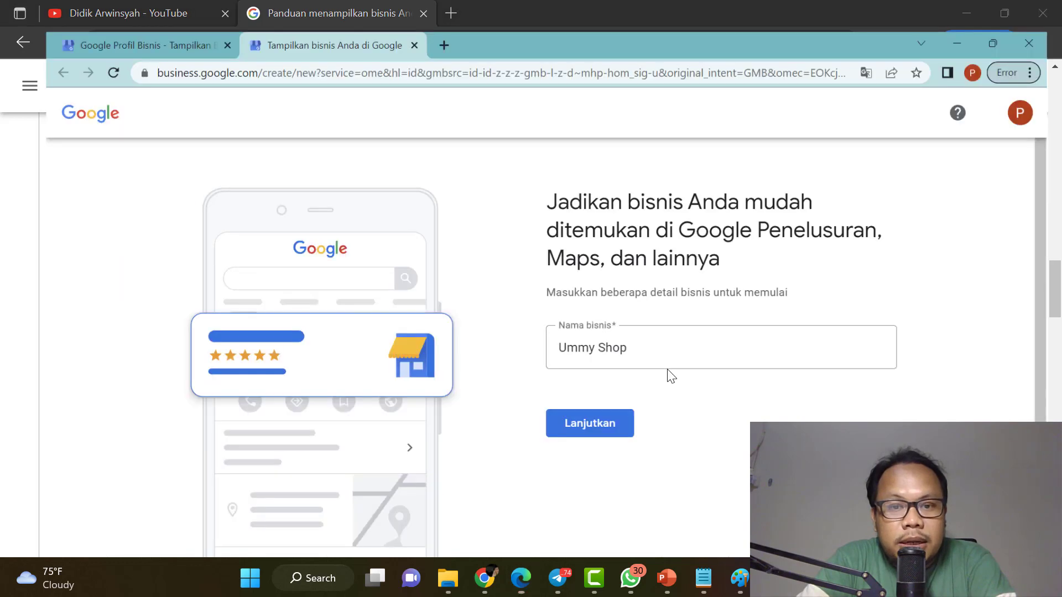
pyautogui.click(651, 348)
pyautogui.write('terper')
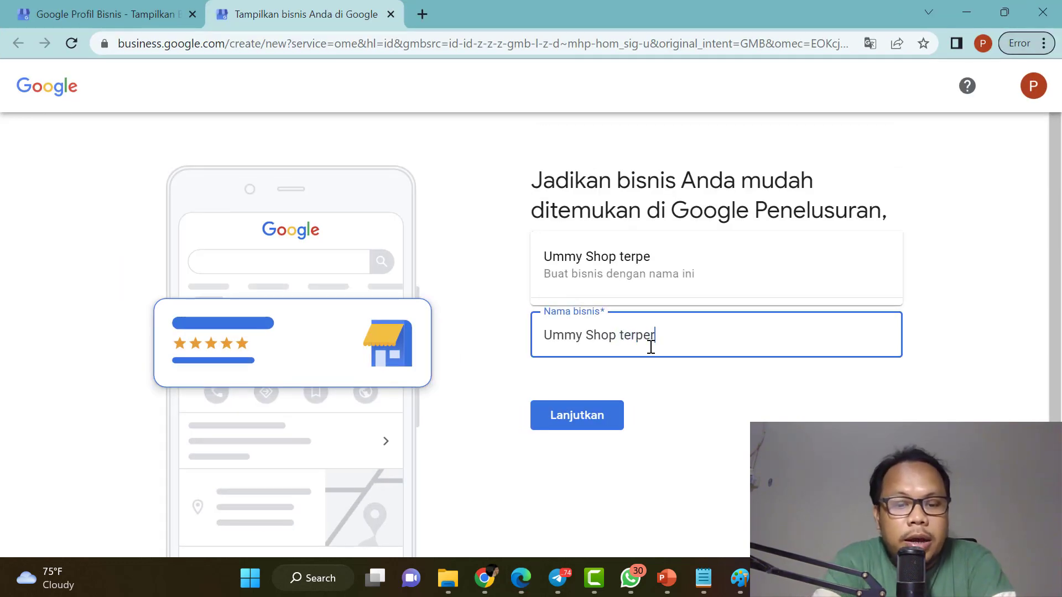
pyautogui.write('cay')
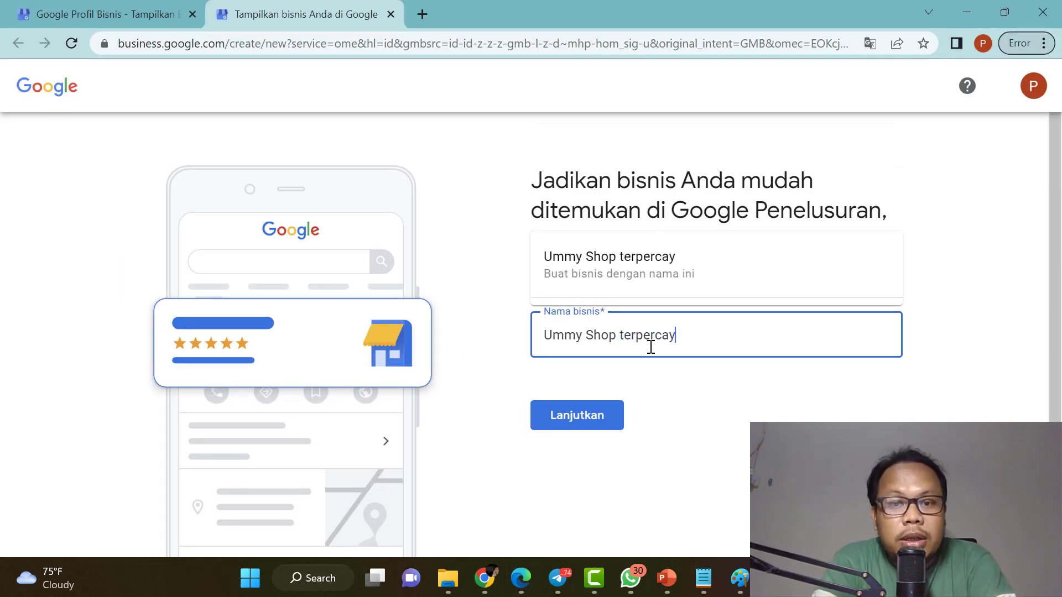
pyautogui.press('BackSpace')
pyautogui.press('BackSpace')
pyautogui.press('BackSpace')
pyautogui.press('BackSpace')
pyautogui.press('BackSpace')
pyautogui.press('BackSpace')
pyautogui.press('BackSpace')
pyautogui.press('BackSpace')
pyautogui.press('BackSpace')
pyautogui.write('TERBAIK')
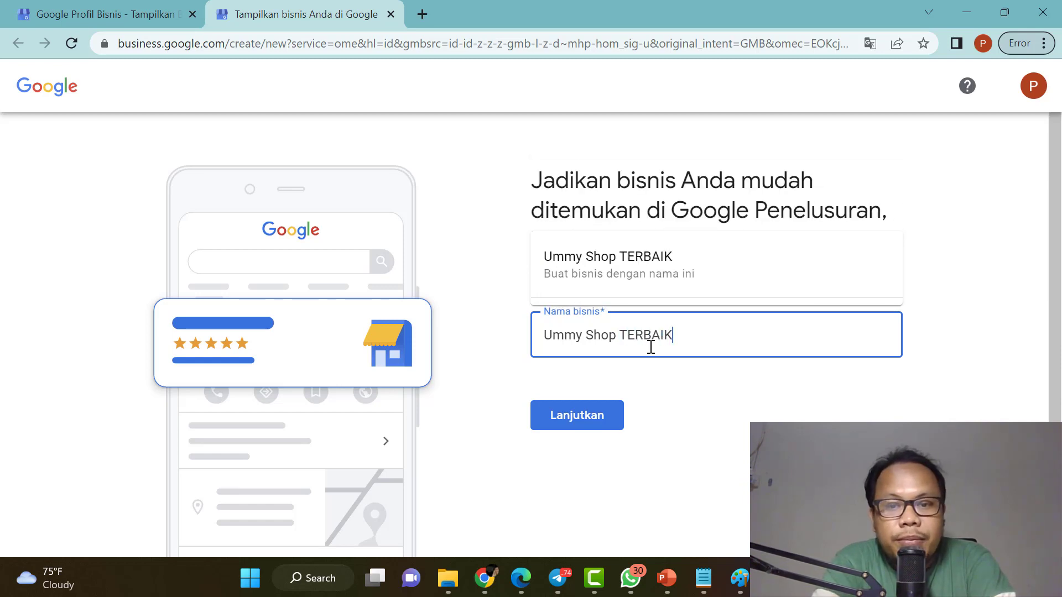
pyautogui.press('BackSpace')
pyautogui.write('erbai')
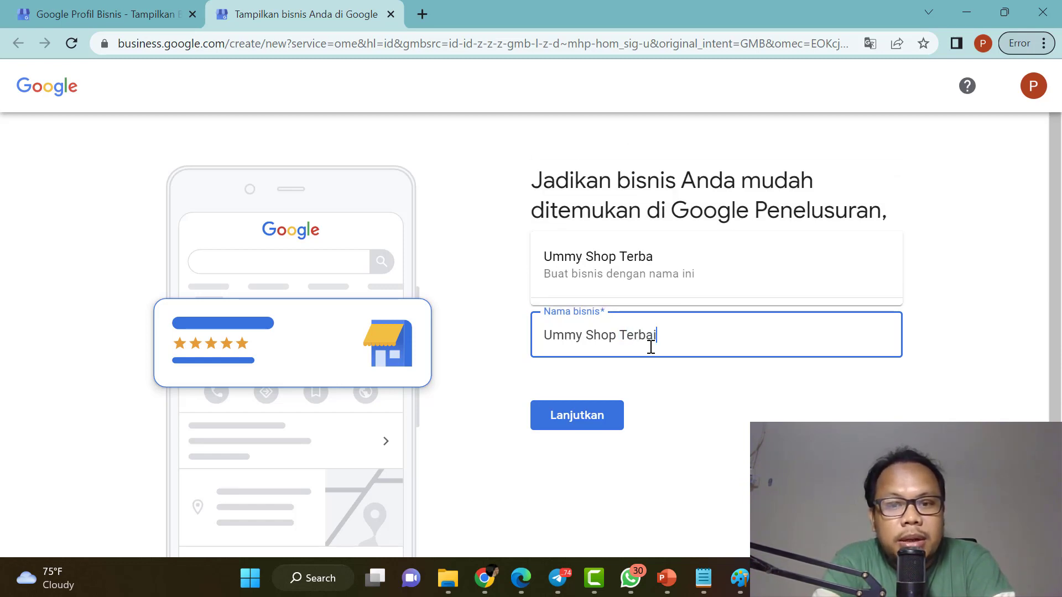
pyautogui.press('BackSpace')
pyautogui.press('BackSpace')
pyautogui.press('BackSpace')
pyautogui.press('BackSpace')
pyautogui.press('BackSpace')
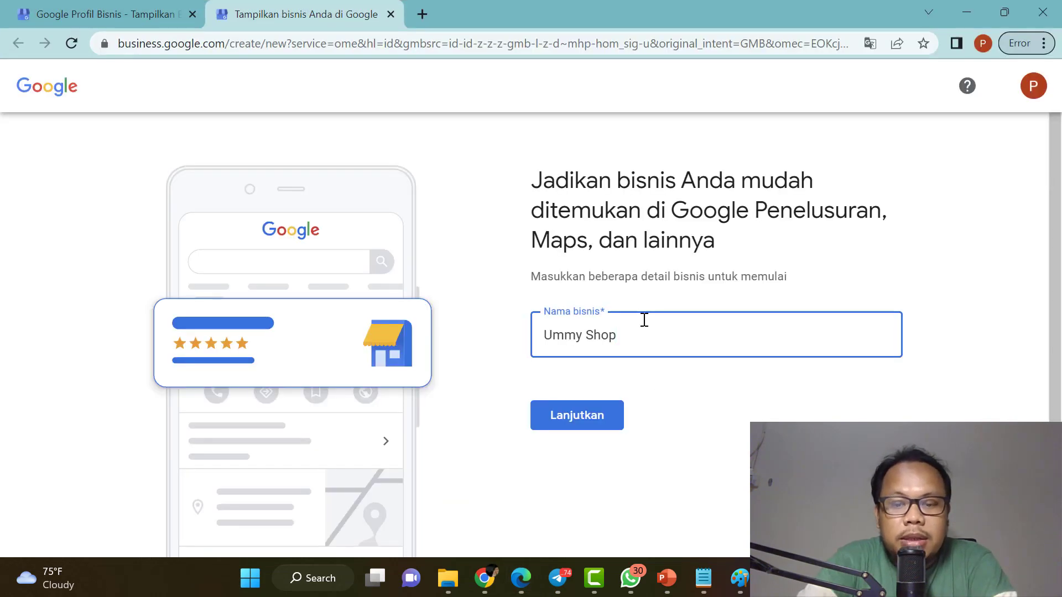
pyautogui.click(643, 318)
pyautogui.write('1928')
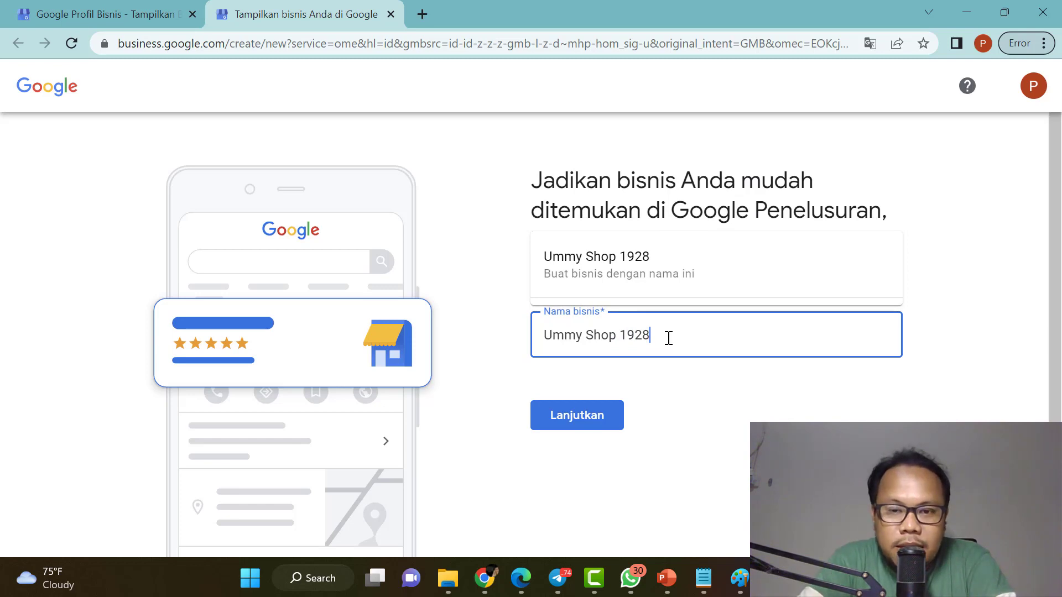
pyautogui.moveTo(688, 338); pyautogui.dragTo(625, 338)
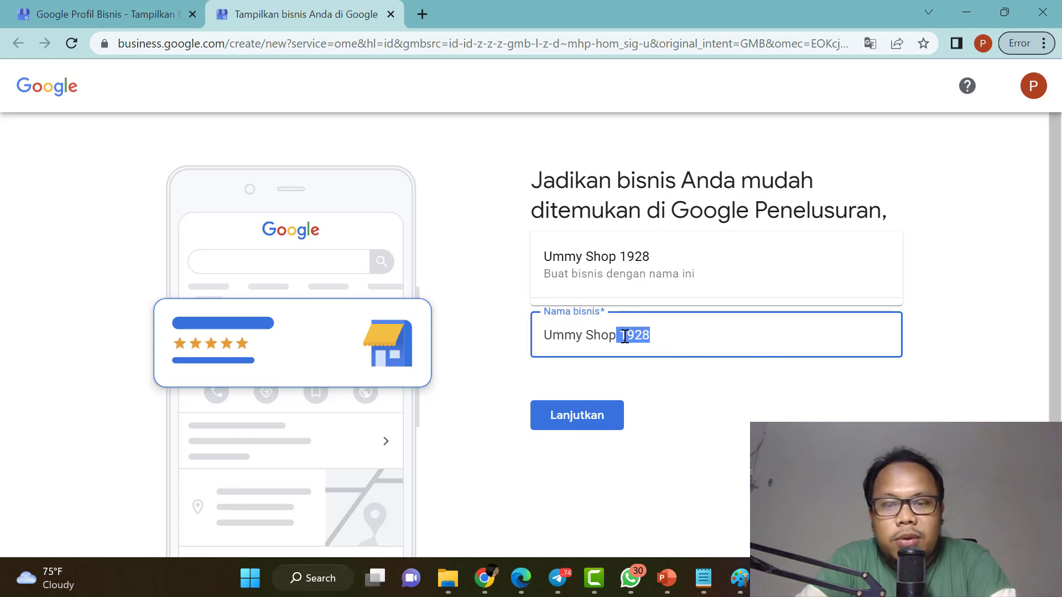
pyautogui.press('BackSpace')
pyautogui.press('BackSpace')
pyautogui.press('BackSpace')
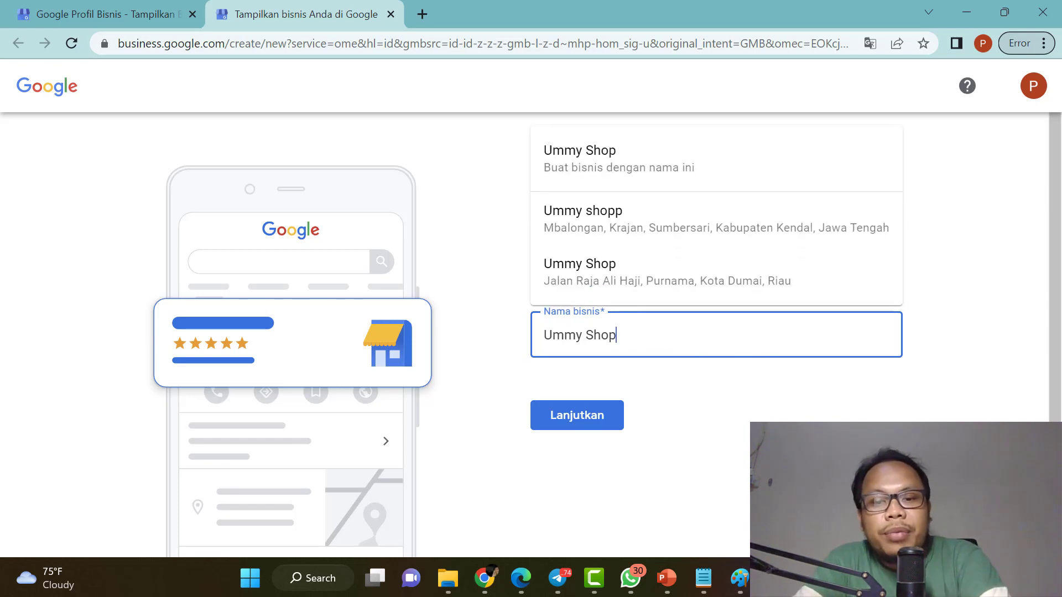
pyautogui.click(821, 405)
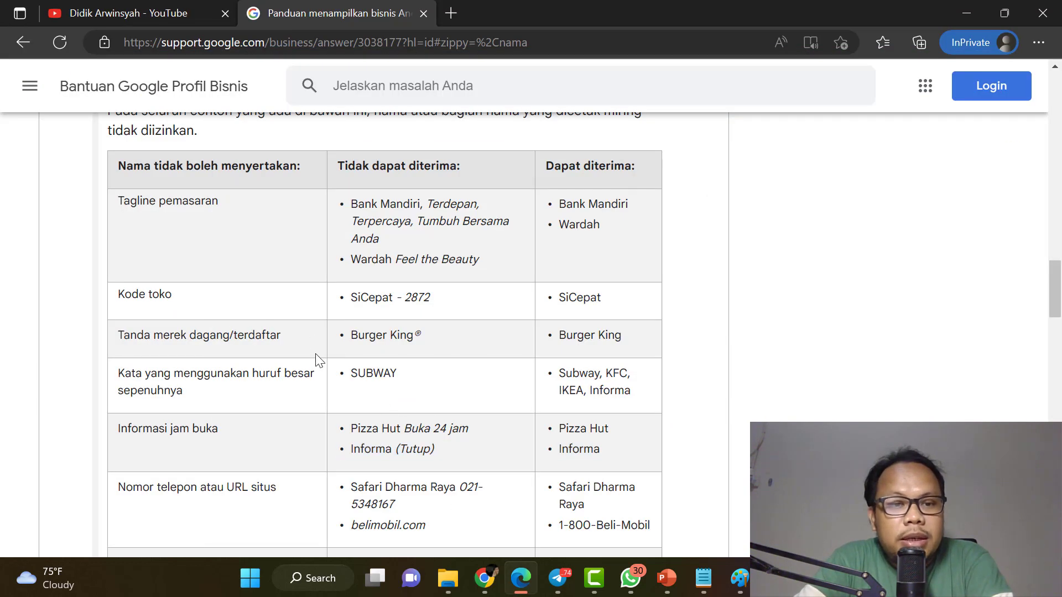
# Step: Highlight the trademark/® example rule, then paste and undo text in the business name
pyautogui.moveTo(297, 339); pyautogui.dragTo(116, 335)
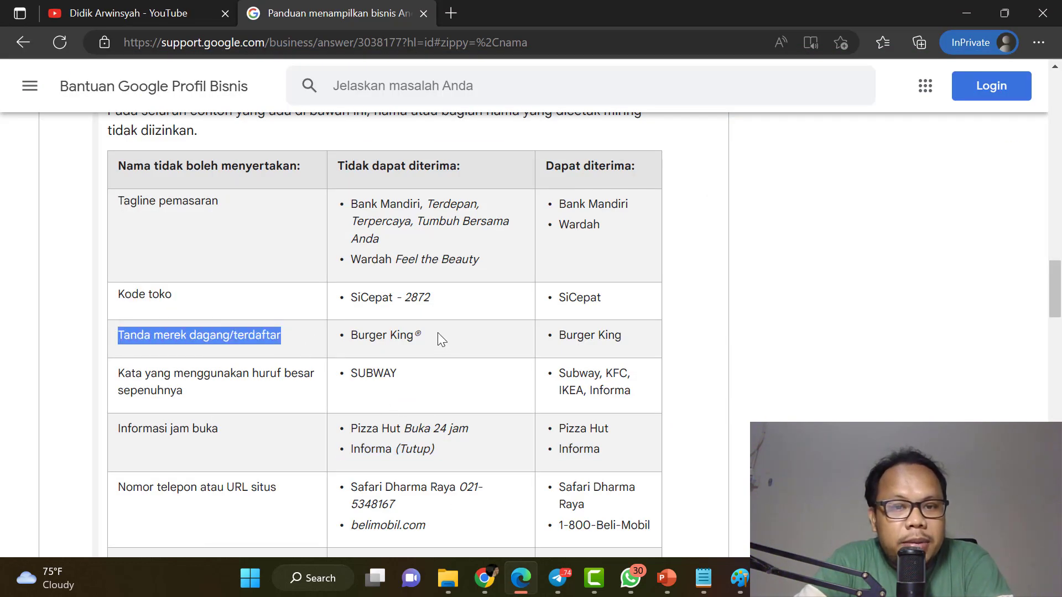
pyautogui.moveTo(422, 335); pyautogui.dragTo(414, 335)
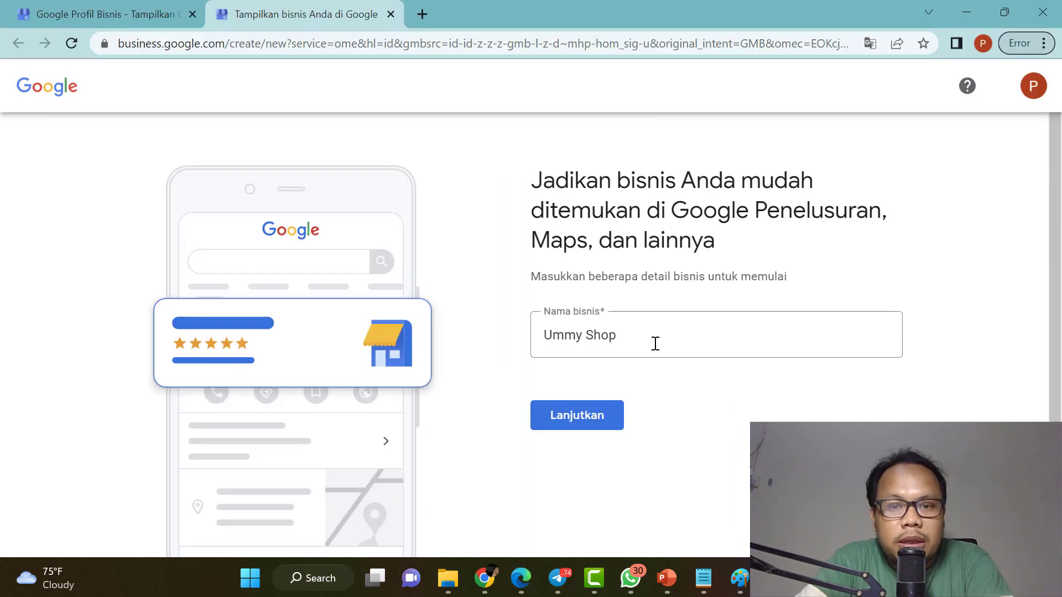
pyautogui.click(651, 339)
pyautogui.hotkey('ctrl', 'v')
pyautogui.hotkey('ctrl', 'z')
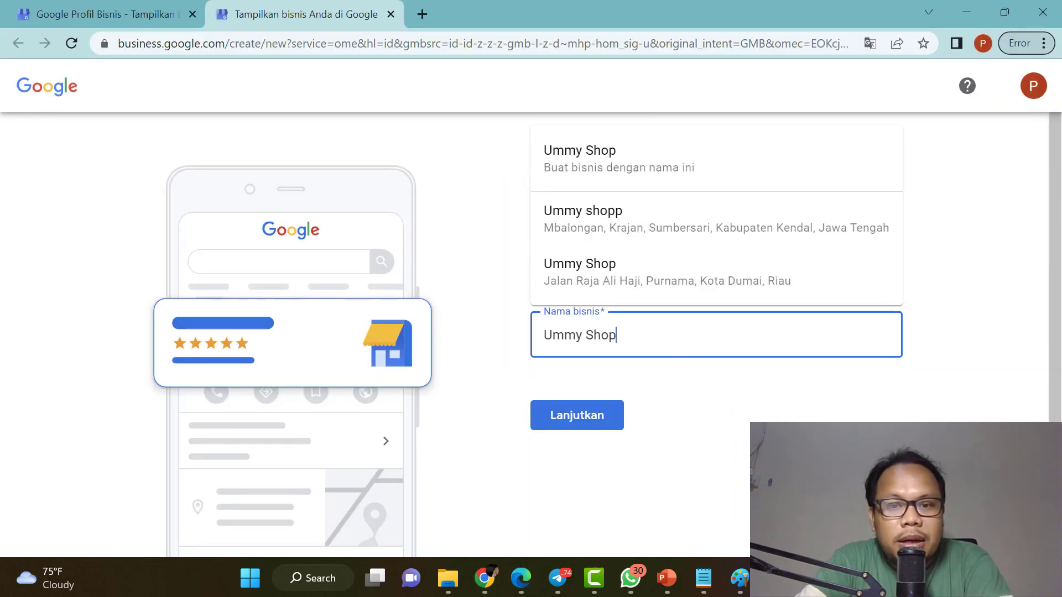
pyautogui.hotkey('alt', 'Tab')
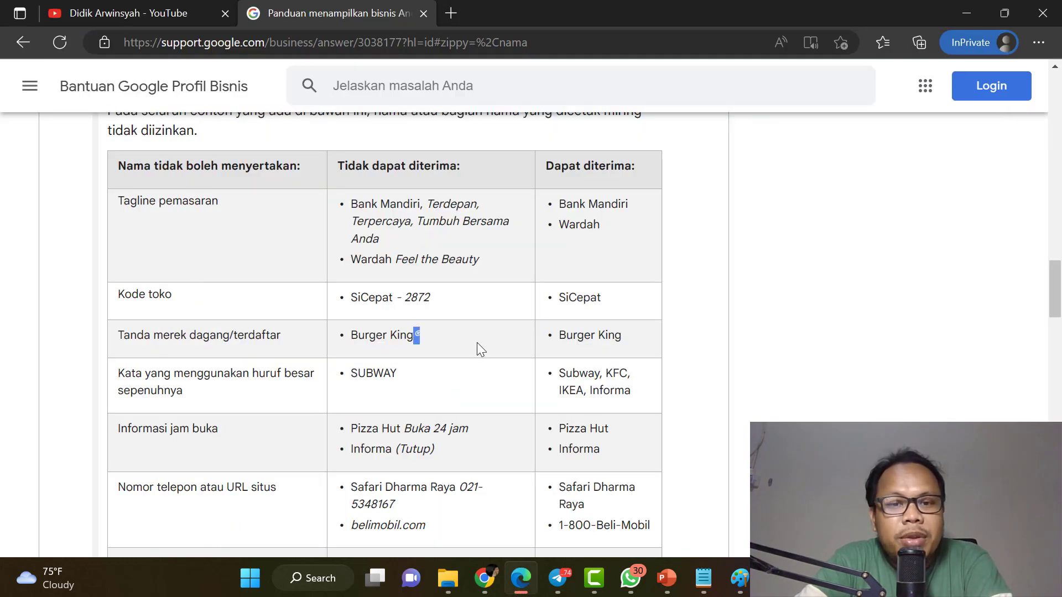
# Step: Highlight the all-capitals rule and retype the business name as 'UMMY SHOP'
pyautogui.moveTo(113, 379); pyautogui.dragTo(183, 393)
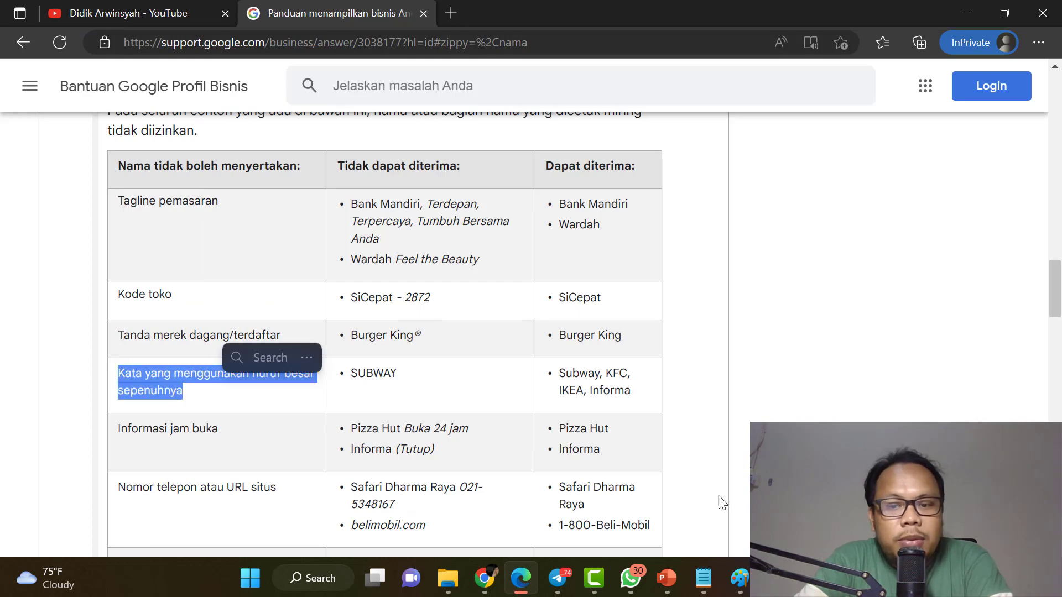
pyautogui.hotkey('alt', 'Tab')
pyautogui.click(642, 328)
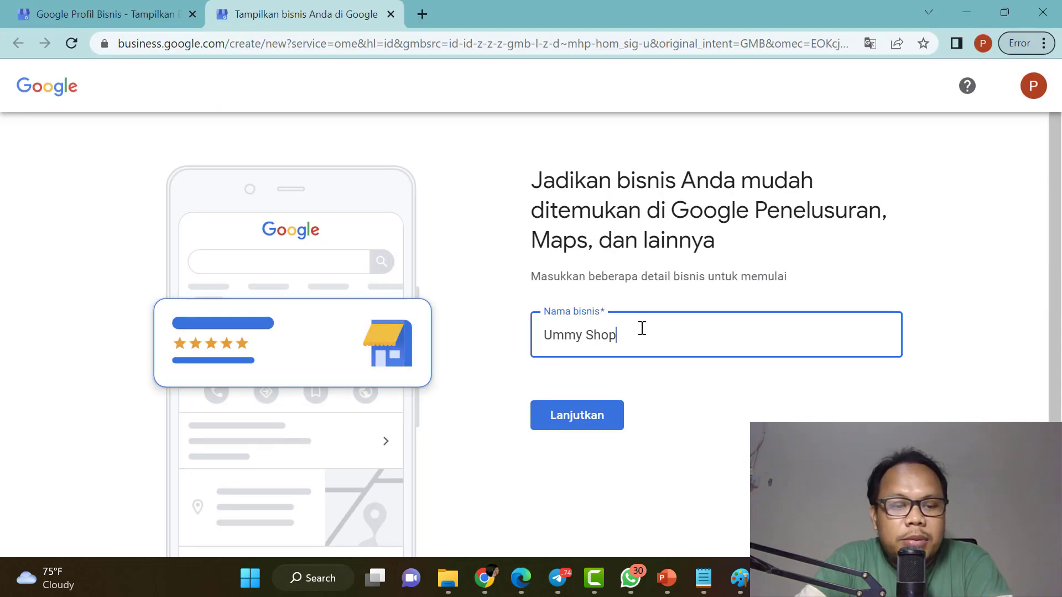
pyautogui.hotkey('ctrl', 'a')
pyautogui.press('BackSpace')
pyautogui.write('ummy')
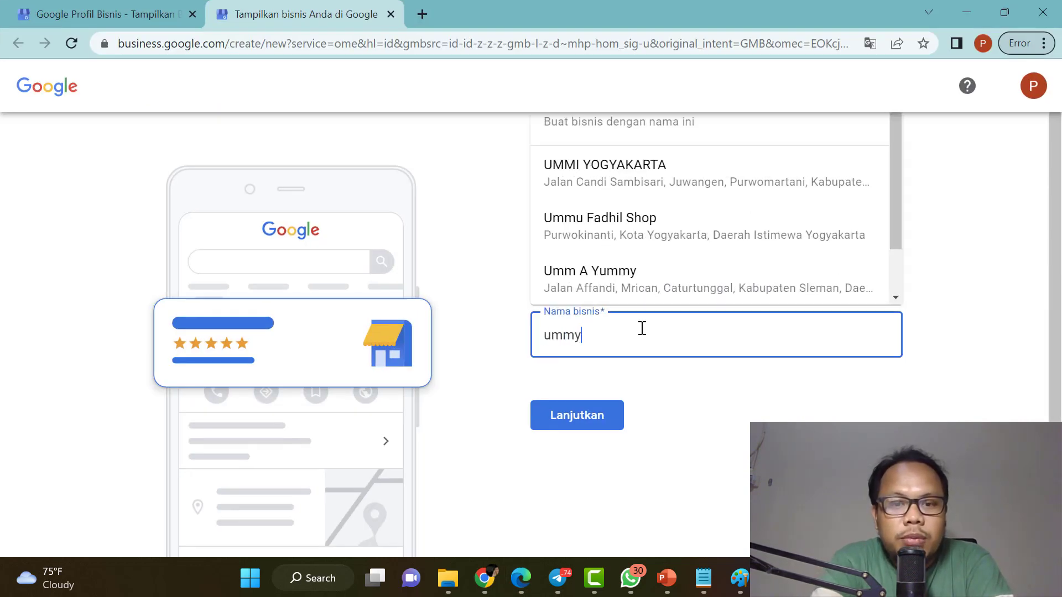
pyautogui.press('BackSpace')
pyautogui.press('BackSpace')
pyautogui.press('BackSpace')
pyautogui.press('BackSpace')
pyautogui.write('UMMY SH')
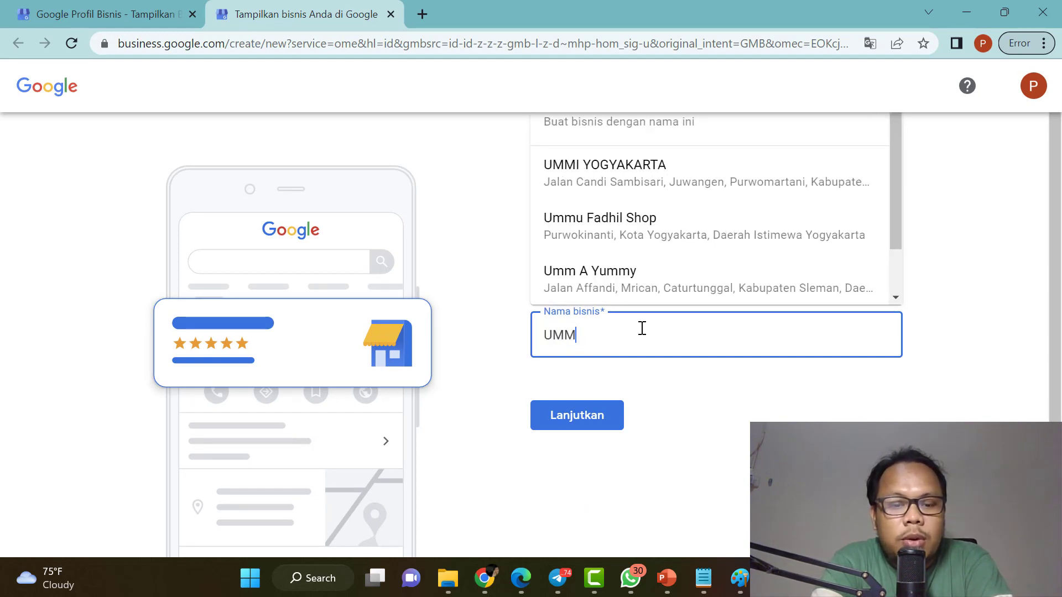
pyautogui.write('OP')
pyautogui.click(947, 403)
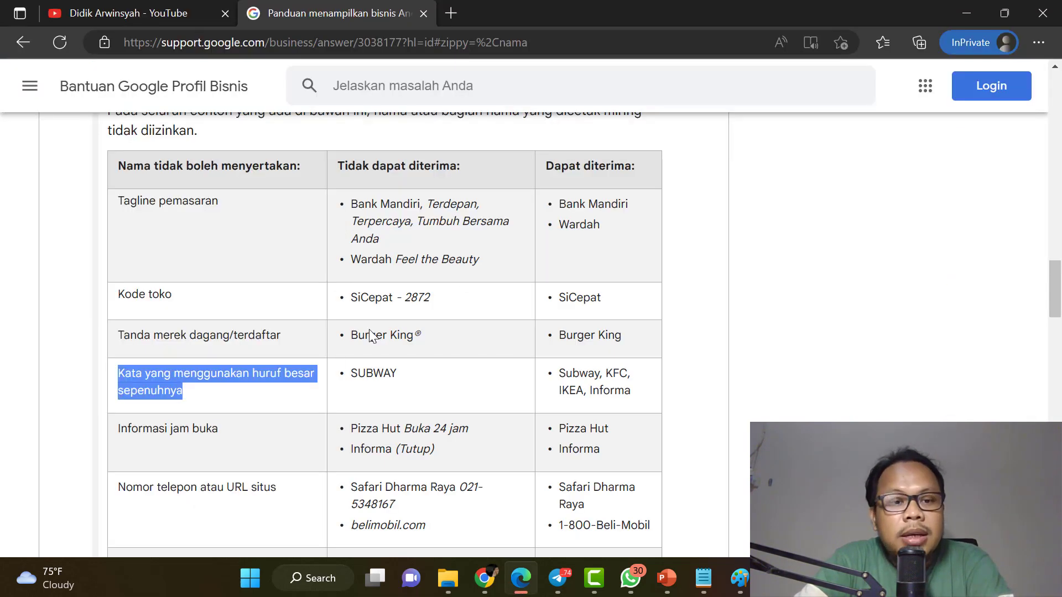
# Step: Replace the name with 'Ummy Shop 24 jam' and go back to the guidelines
pyautogui.scroll(-3, 277, 403)
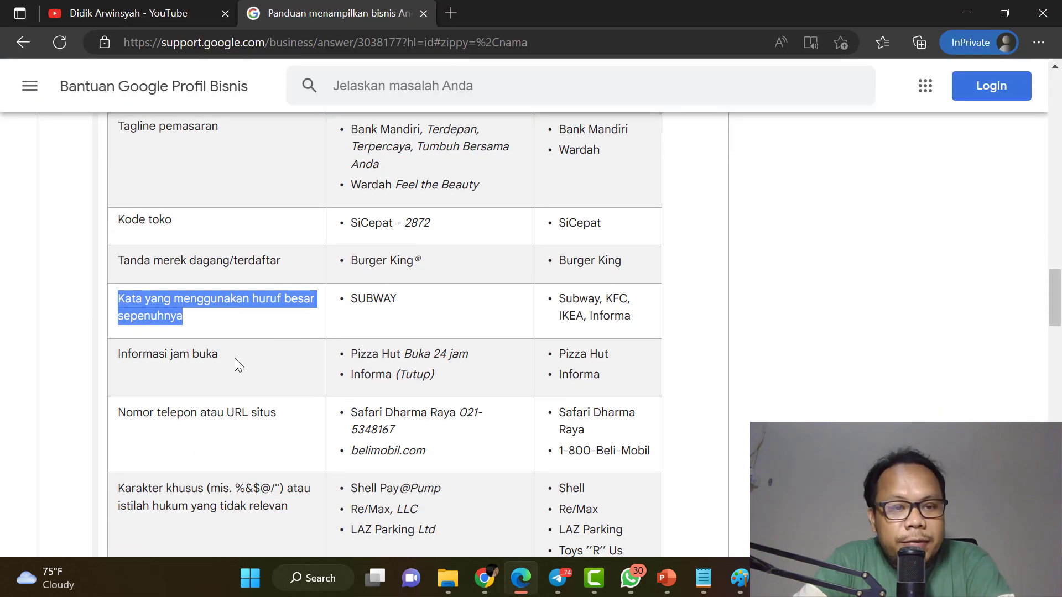
pyautogui.moveTo(221, 355); pyautogui.dragTo(117, 361)
pyautogui.click(485, 578)
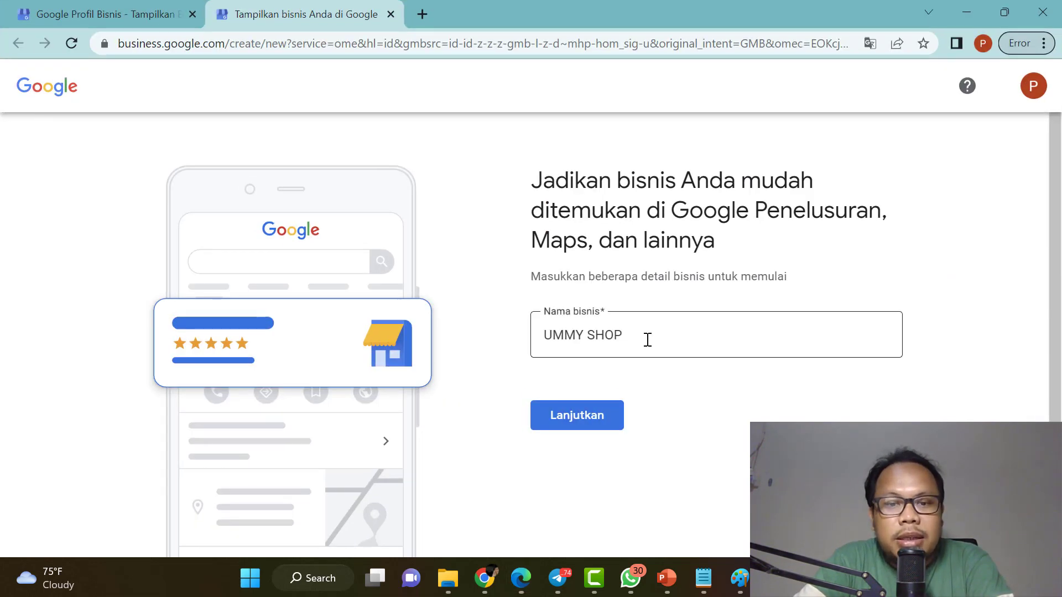
pyautogui.tripleClick(647, 340)
pyautogui.write('Ummy ')
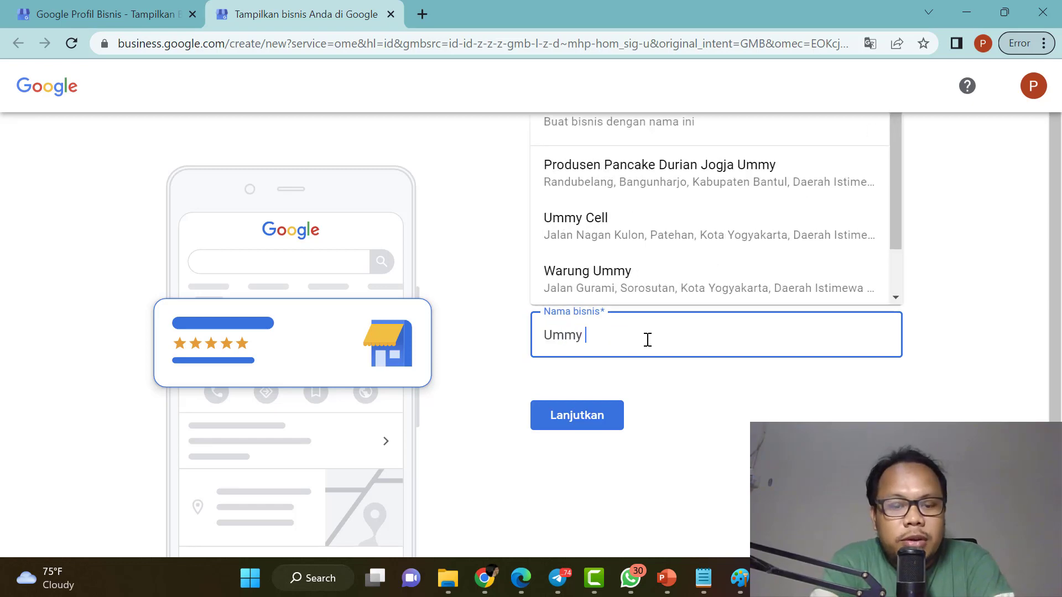
pyautogui.write('Shop 24 j')
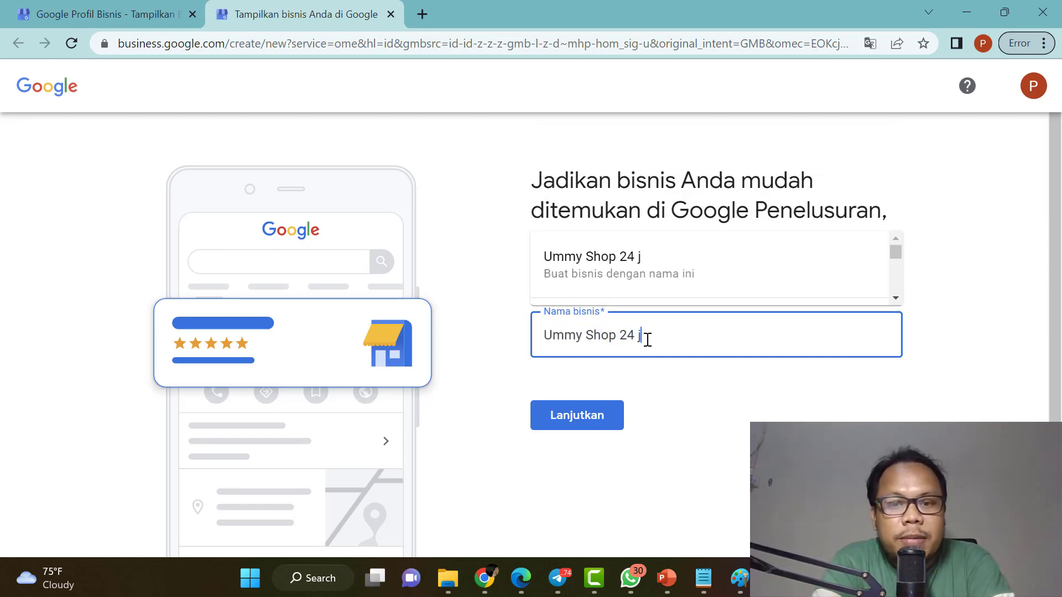
pyautogui.write('am')
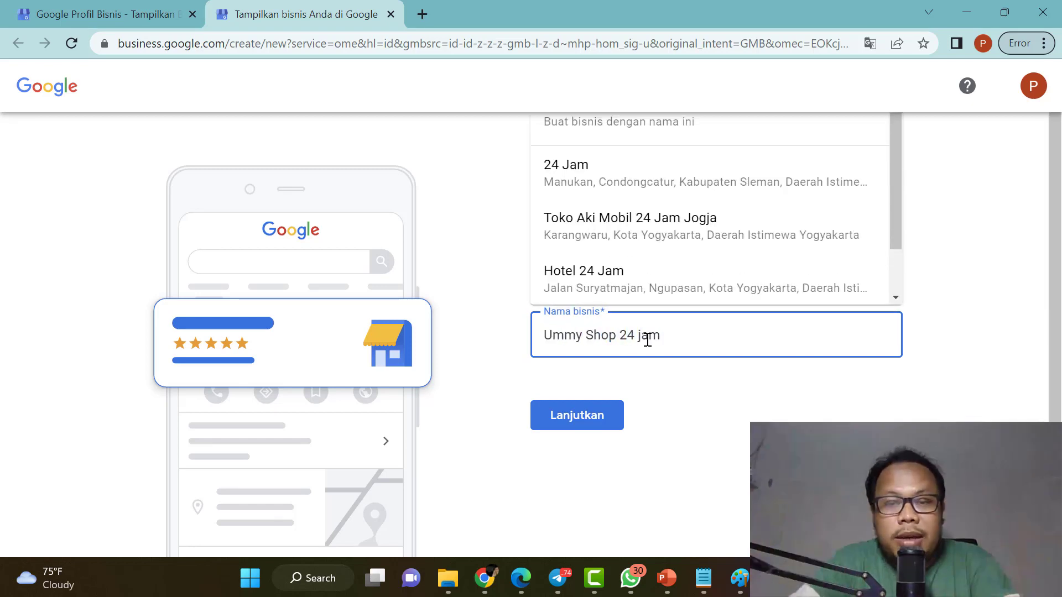
pyautogui.moveTo(739, 334); pyautogui.dragTo(502, 338)
pyautogui.click(697, 339)
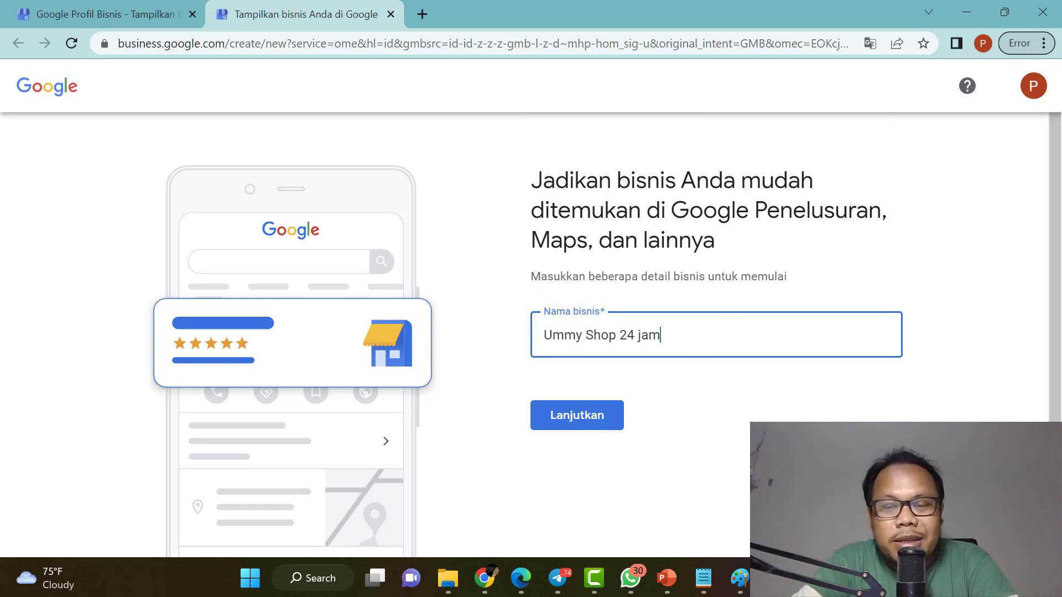
pyautogui.hotkey('alt', 'Tab')
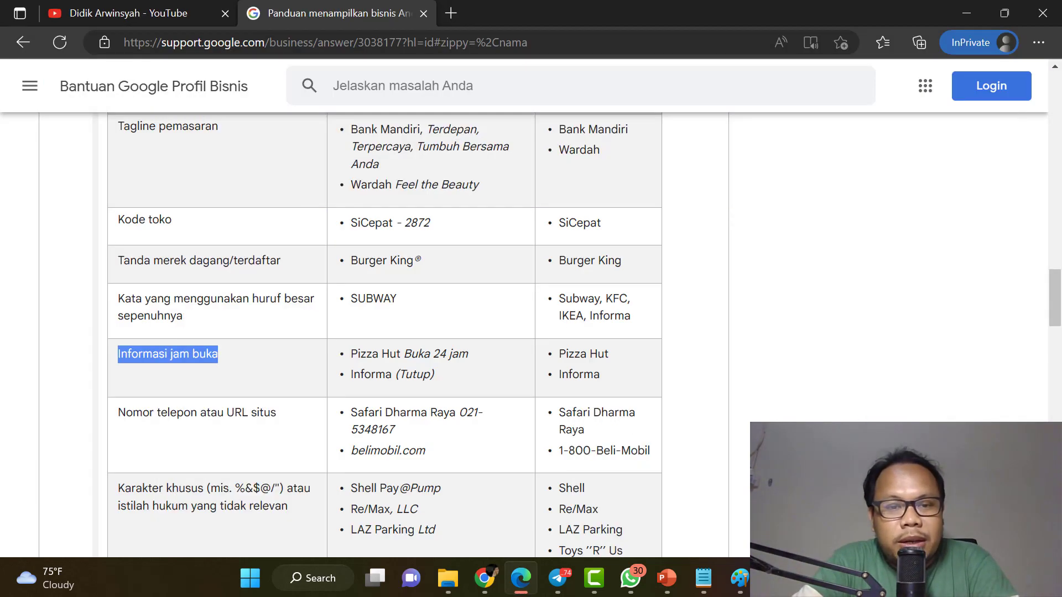
# Step: Highlight the phone-number rule, swap '24 jam' for a phone number, then delete it
pyautogui.moveTo(277, 414); pyautogui.dragTo(114, 421)
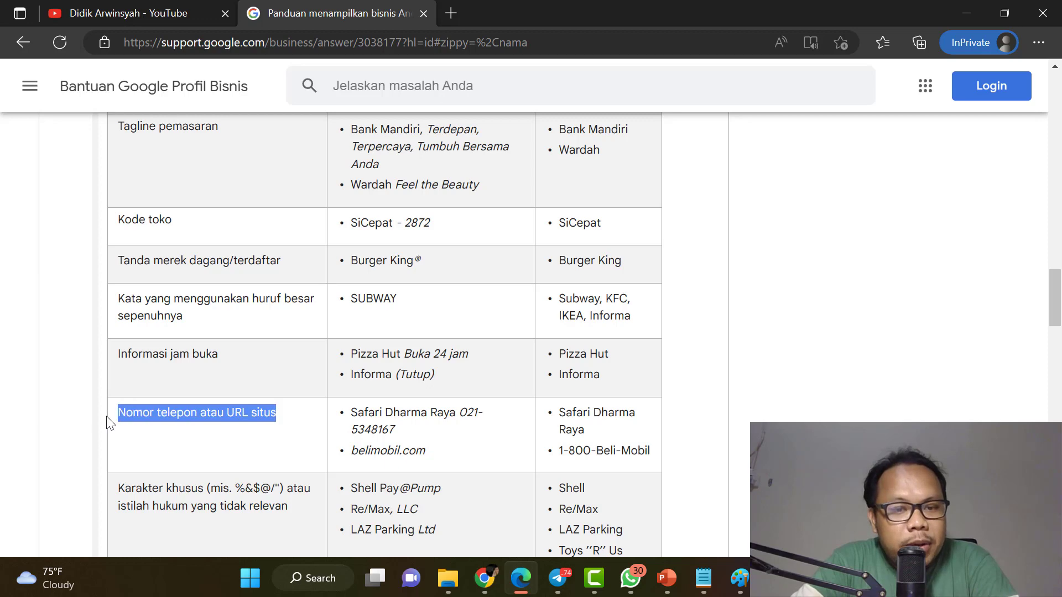
pyautogui.hotkey('alt', 'Tab')
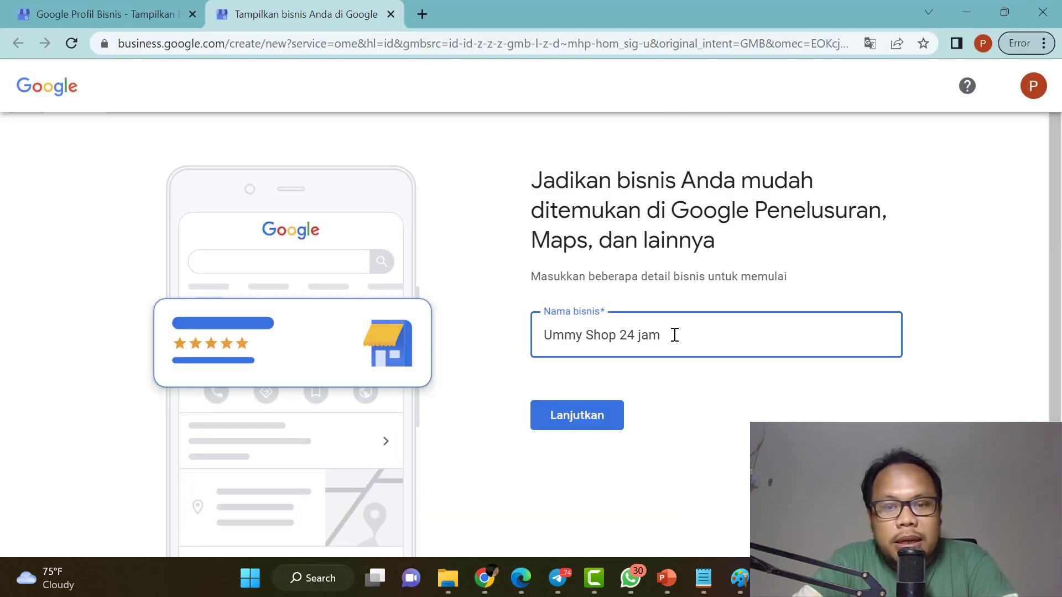
pyautogui.moveTo(675, 335); pyautogui.dragTo(621, 337)
pyautogui.write('0821')
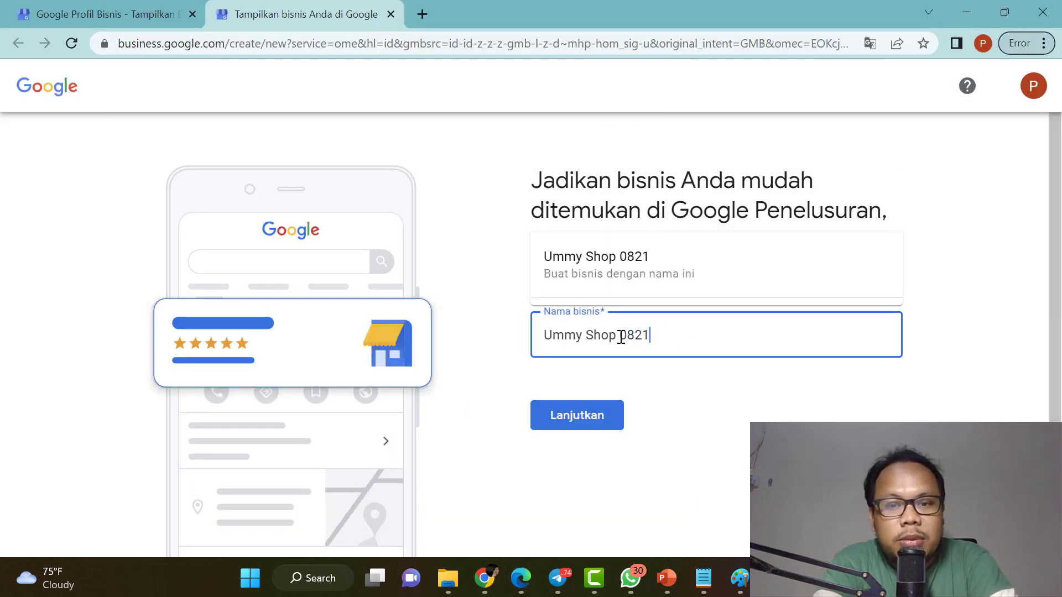
pyautogui.write('-3800')
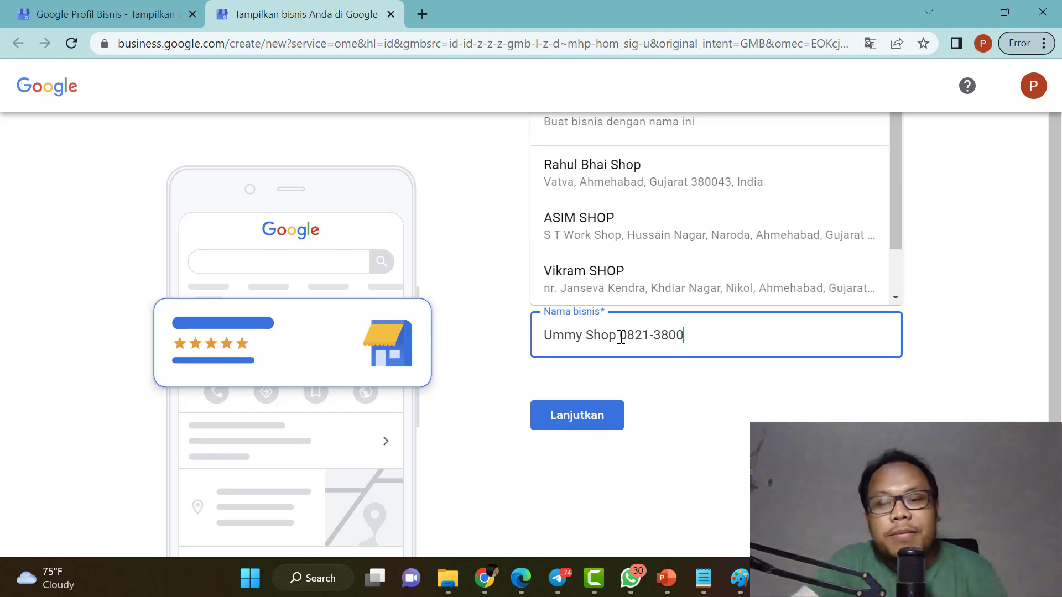
pyautogui.moveTo(701, 323); pyautogui.dragTo(639, 333)
pyautogui.press('BackSpace')
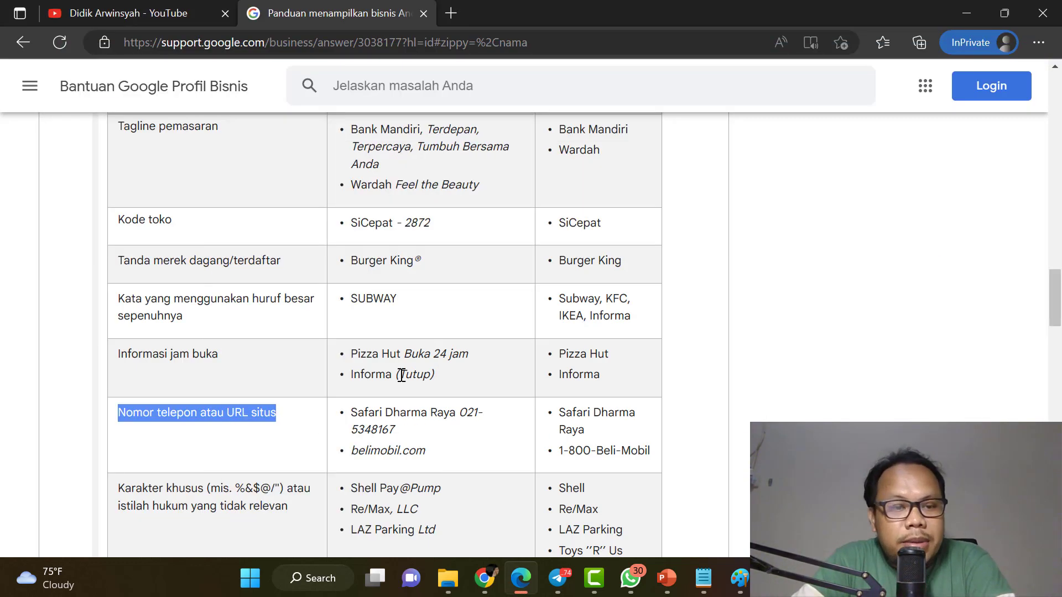
# Step: Append a '/@' handle to the name, then remove it to leave 'Ummy Shop'
pyautogui.scroll(-4, 401, 375)
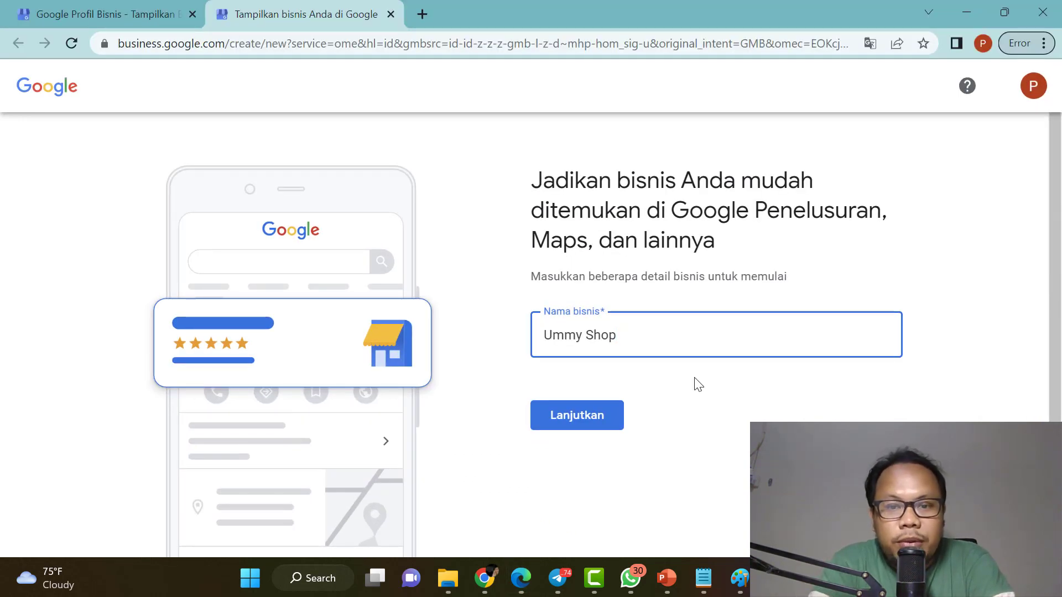
pyautogui.write('/')
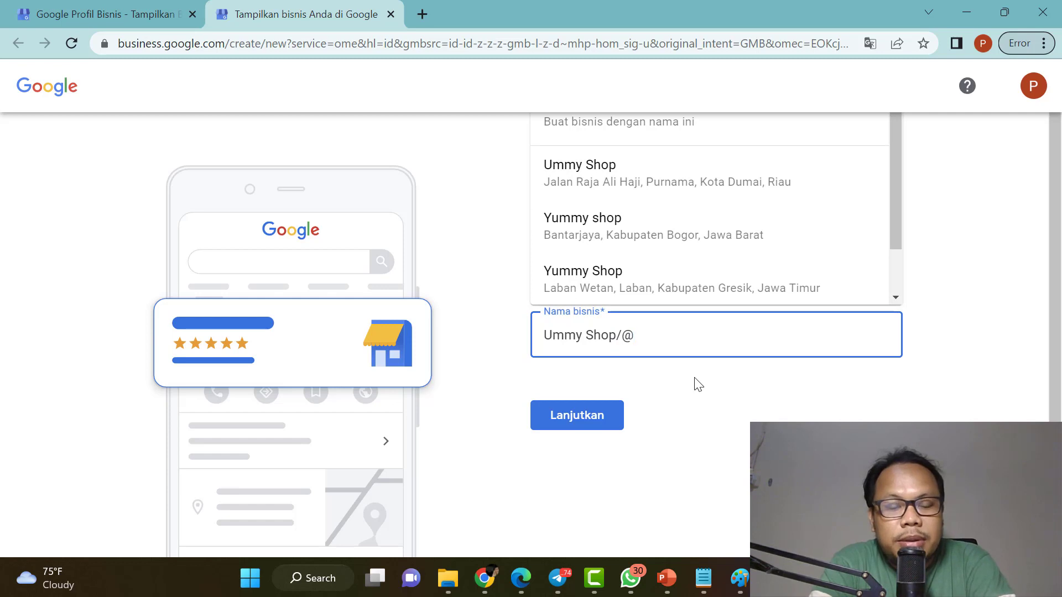
pyautogui.write('@Di')
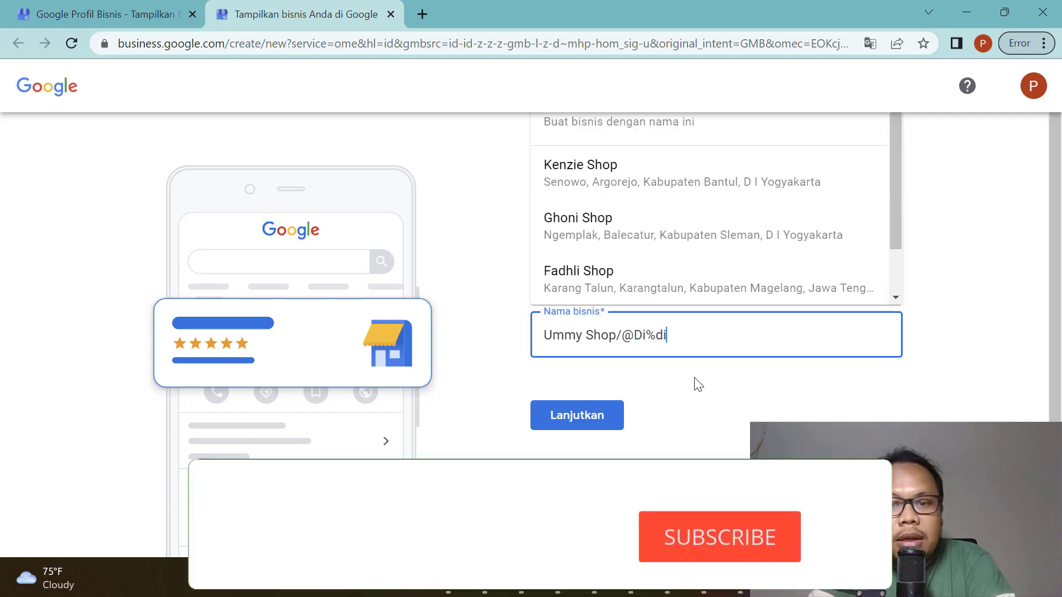
pyautogui.write('dik')
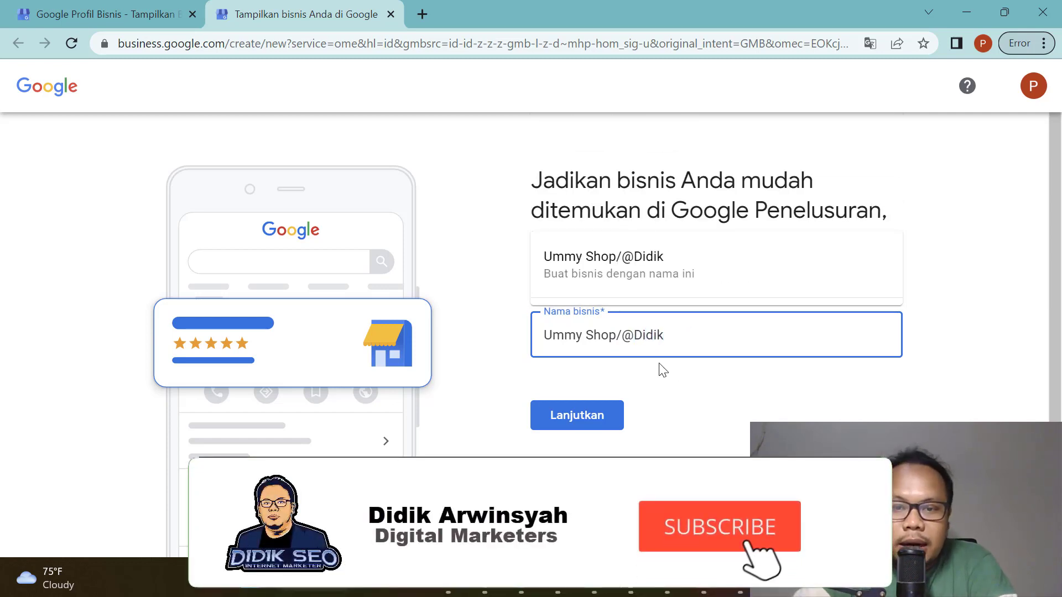
pyautogui.moveTo(634, 335); pyautogui.dragTo(616, 335)
pyautogui.press('BackSpace')
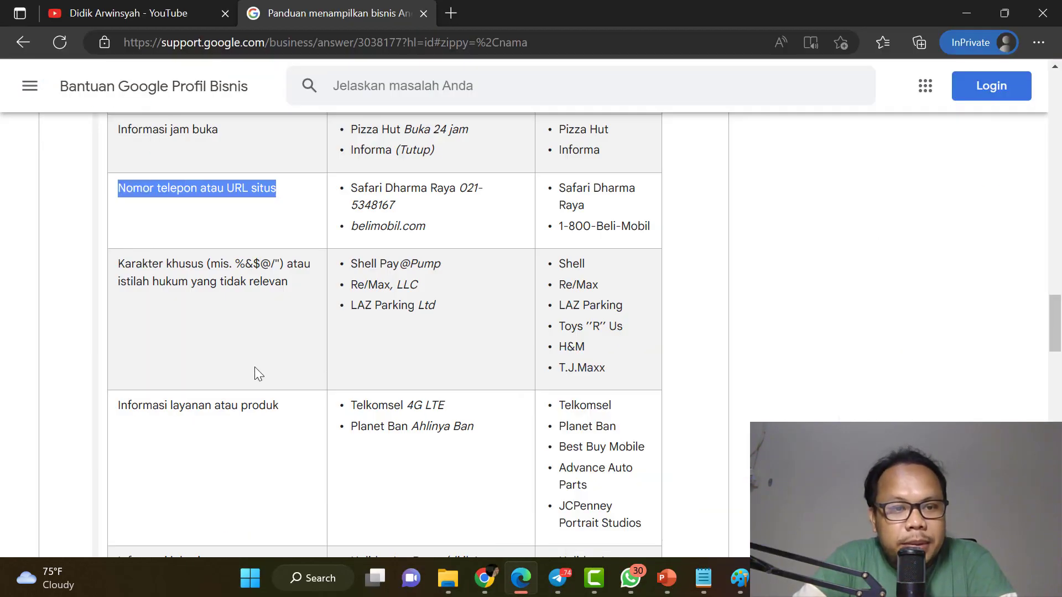
pyautogui.scroll(-2, 265, 363)
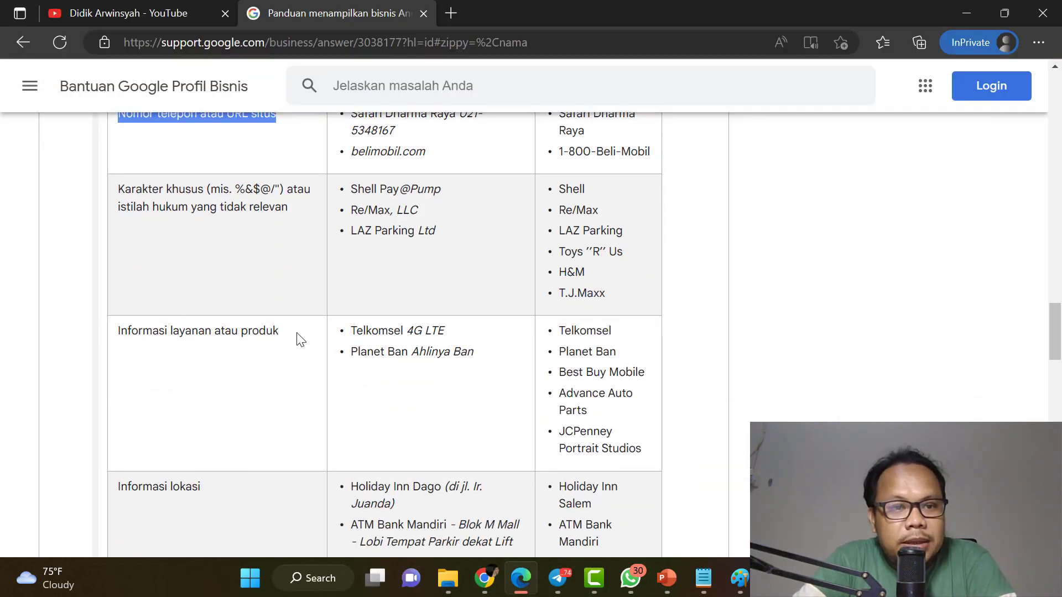
# Step: Try extra words after Ummy Shop in the business name, then delete them
pyautogui.moveTo(299, 338); pyautogui.dragTo(105, 332)
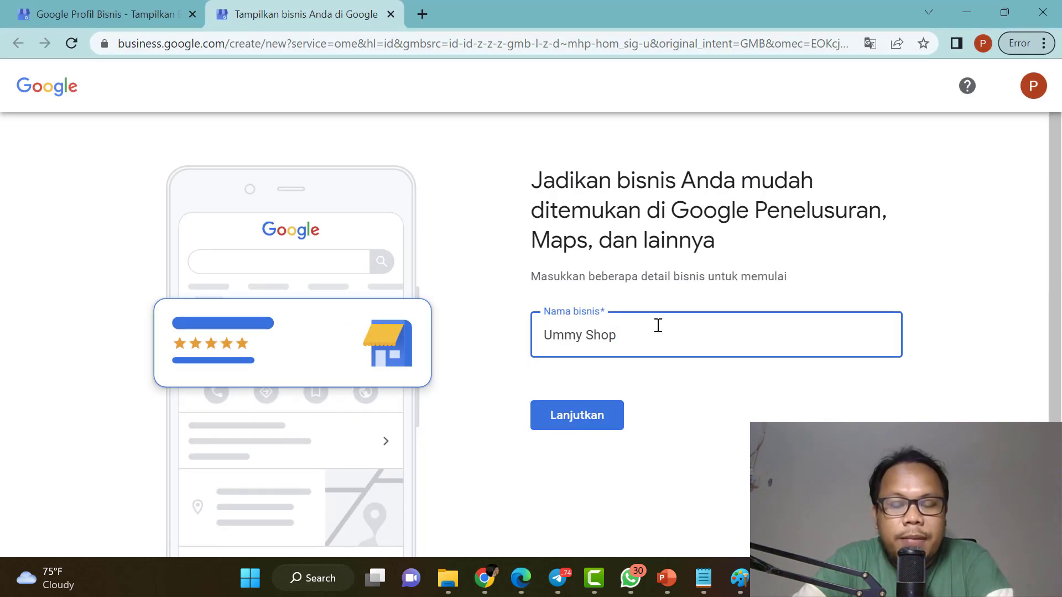
pyautogui.write('Paksr')
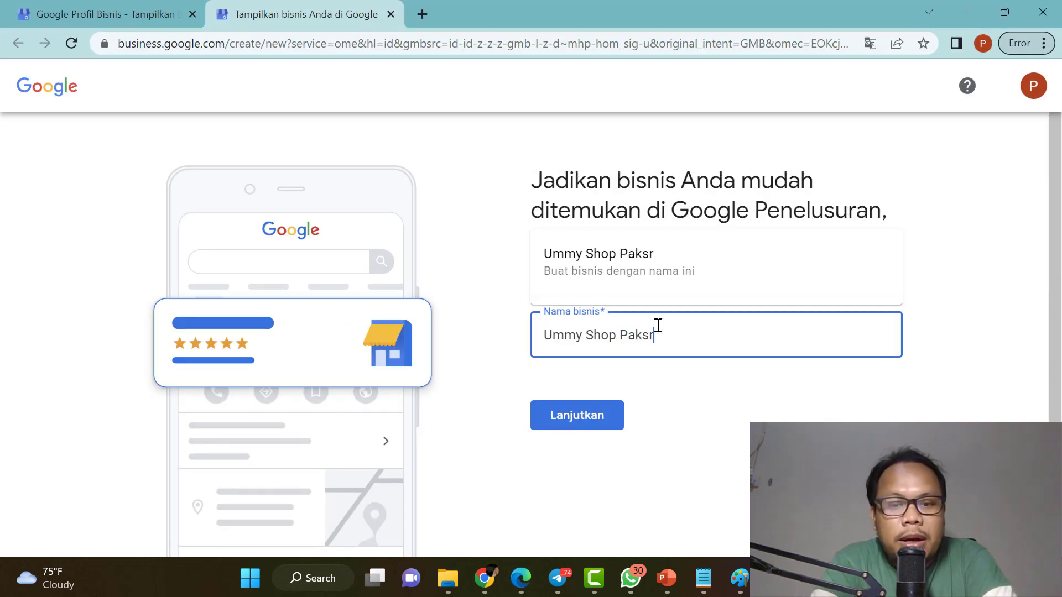
pyautogui.press('BackSpace')
pyautogui.press('BackSpace')
pyautogui.write('arnya')
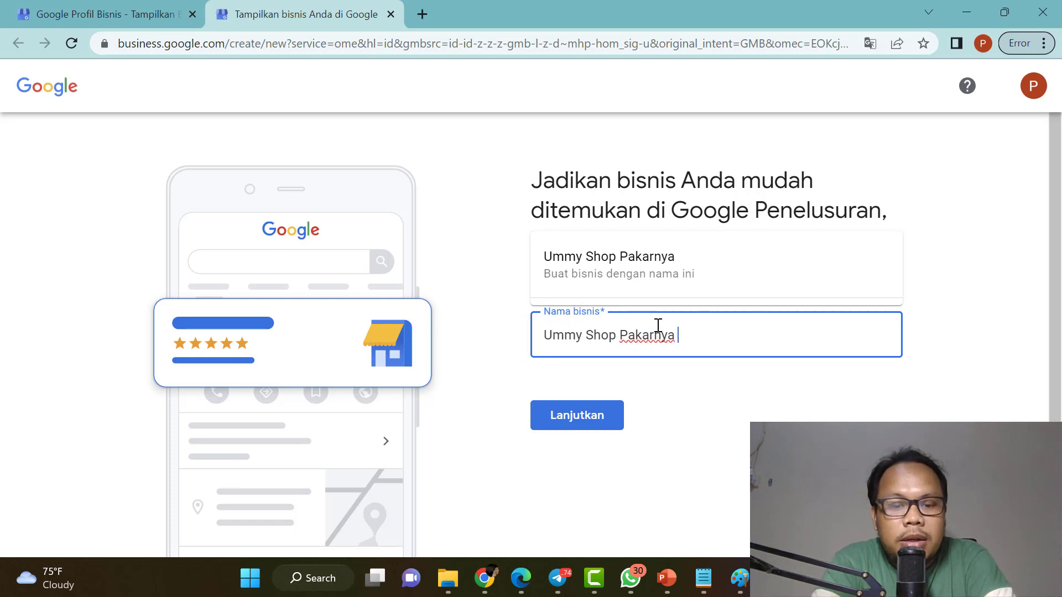
pyautogui.write('nnya Shop')
pyautogui.moveTo(723, 331); pyautogui.dragTo(613, 335)
pyautogui.press('BackSpace')
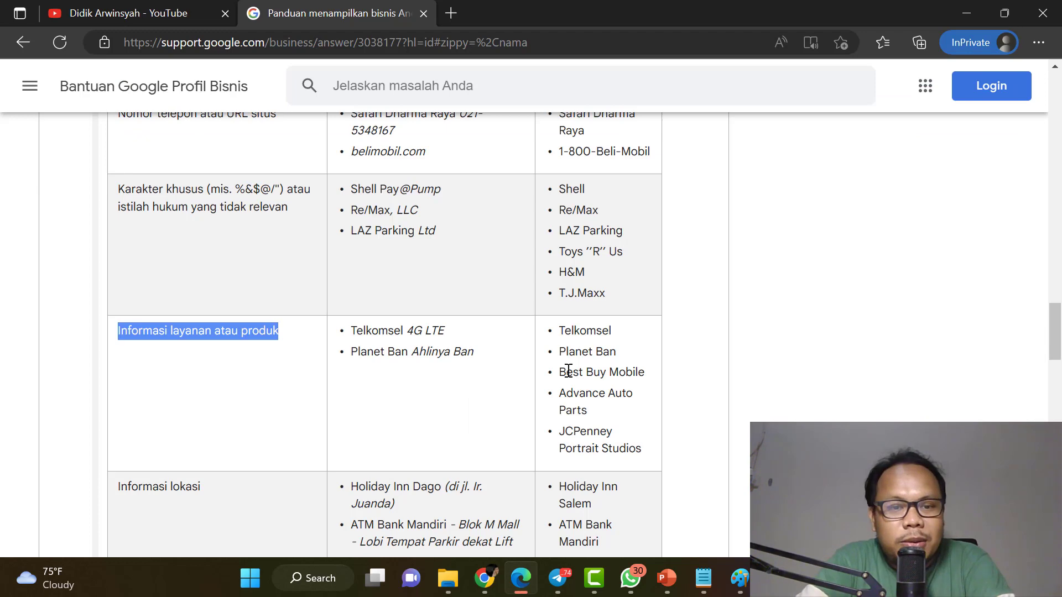
# Step: Try a '(di Mall Malioboro)' suffix on the name, then delete it, leaving Ummy Shop
pyautogui.scroll(-2, 479, 363)
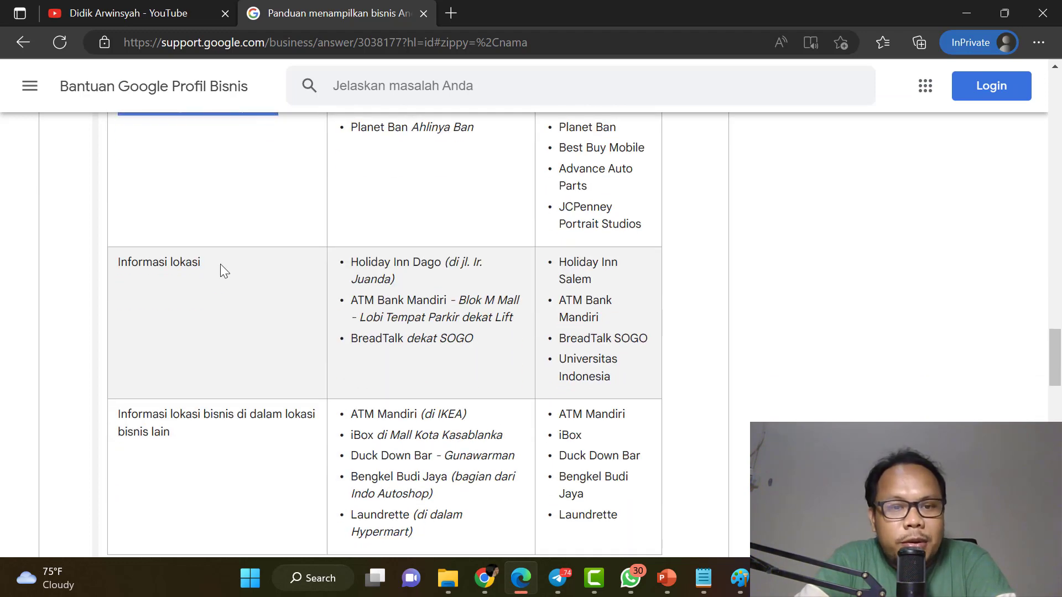
pyautogui.moveTo(221, 268); pyautogui.dragTo(119, 265)
pyautogui.click(485, 578)
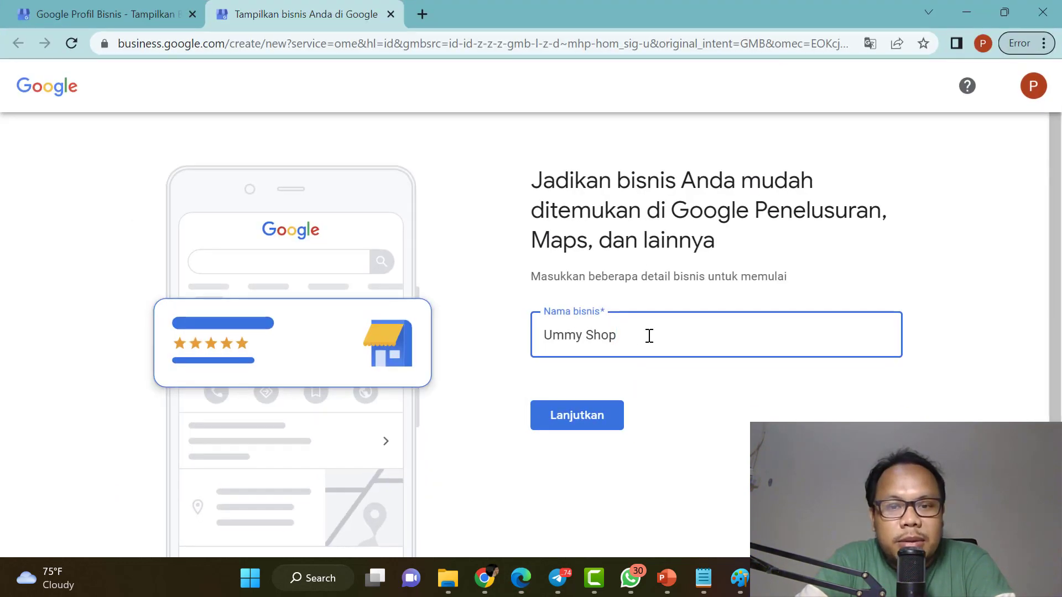
pyautogui.click(649, 336)
pyautogui.write('(di Mal')
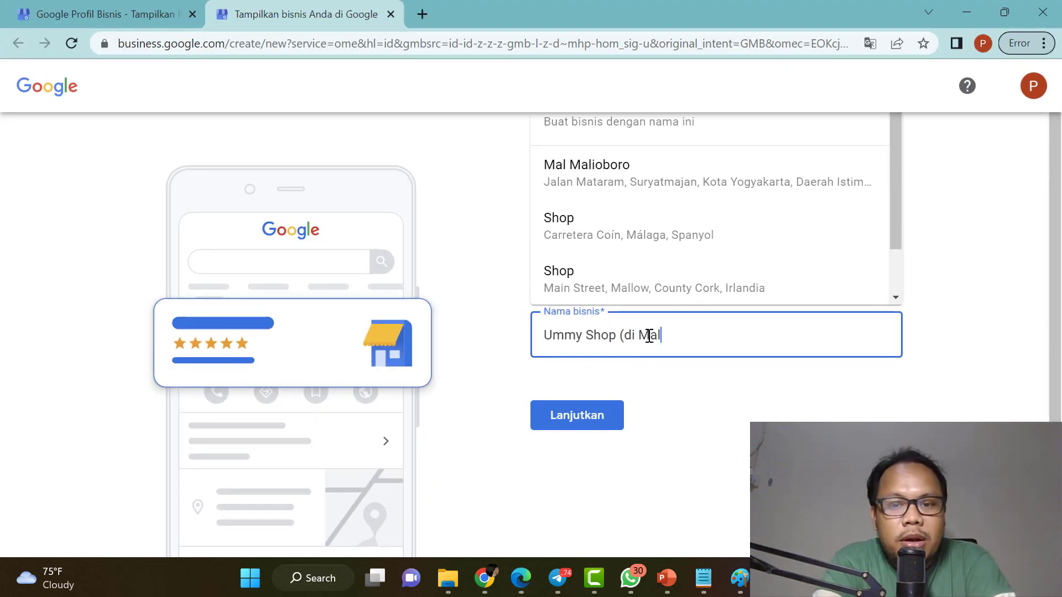
pyautogui.write('l AM')
pyautogui.press('BackSpace')
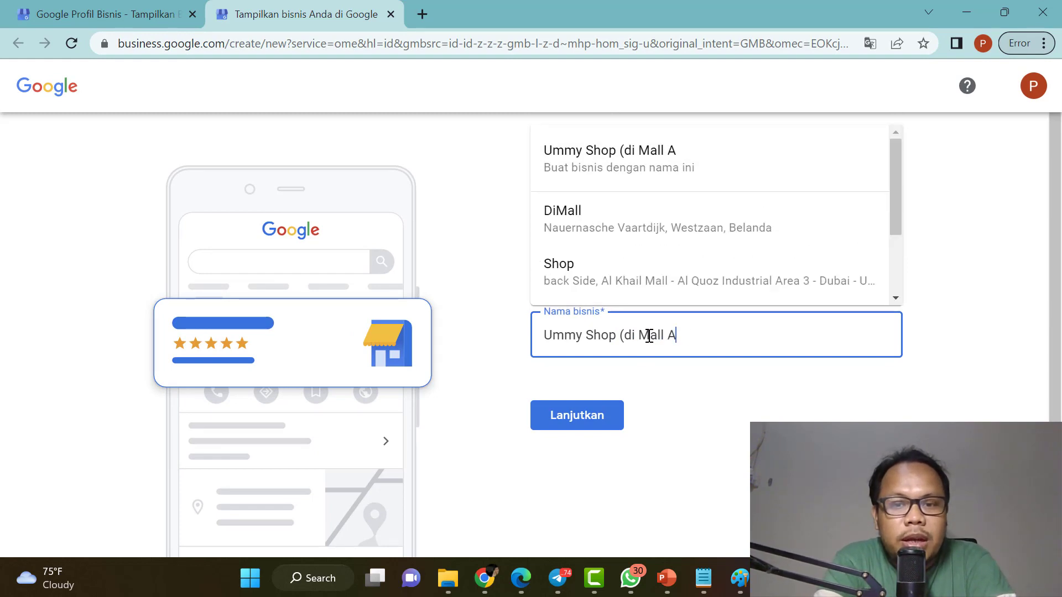
pyautogui.press('BackSpace')
pyautogui.write('Maliobro')
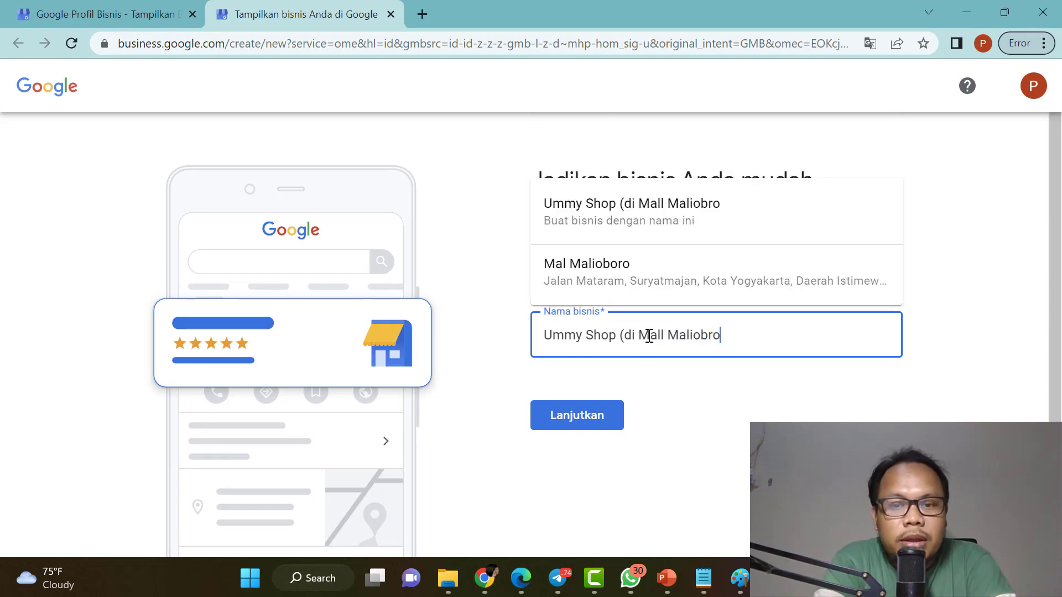
pyautogui.press('BackSpace')
pyautogui.press('BackSpace')
pyautogui.write('oro)')
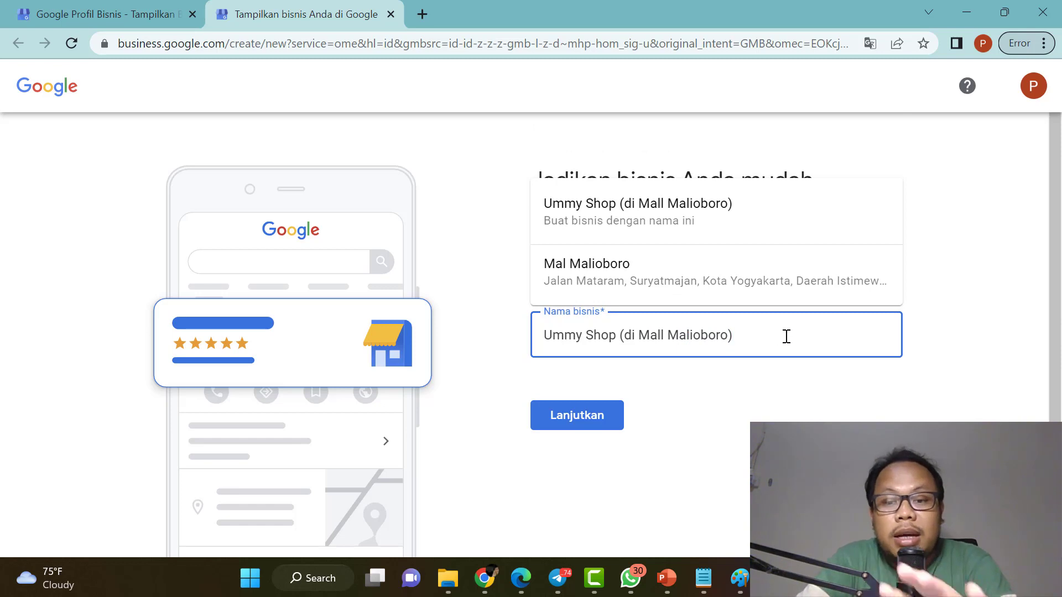
pyautogui.moveTo(786, 336); pyautogui.dragTo(606, 342)
pyautogui.press('BackSpace')
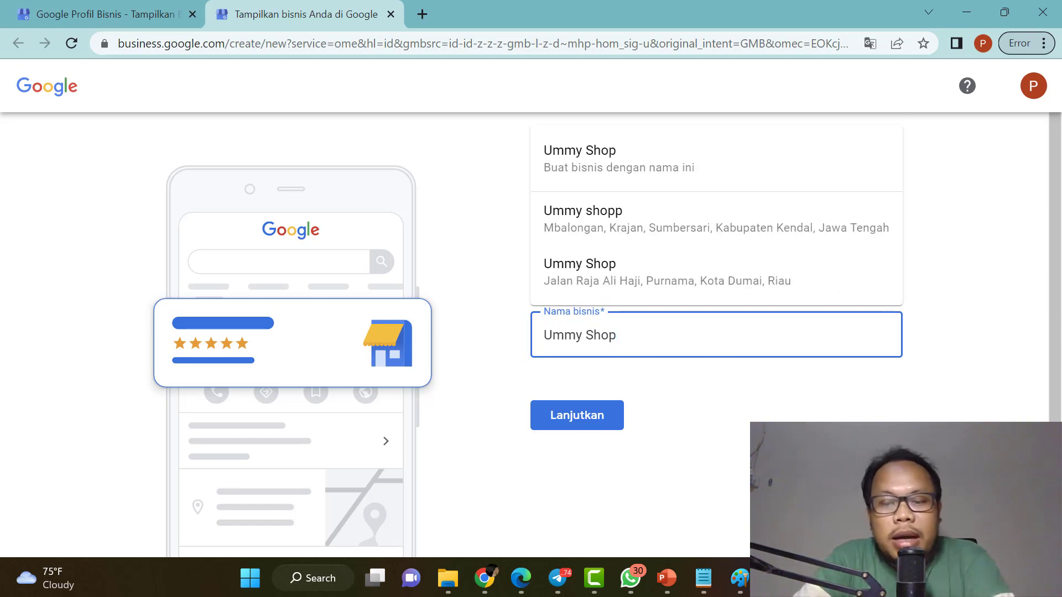
# Step: Check the Edge help table row on businesses inside other locations
pyautogui.hotkey('alt', 'Tab')
pyautogui.scroll(-3, 224, 368)
pyautogui.moveTo(180, 288); pyautogui.dragTo(110, 264)
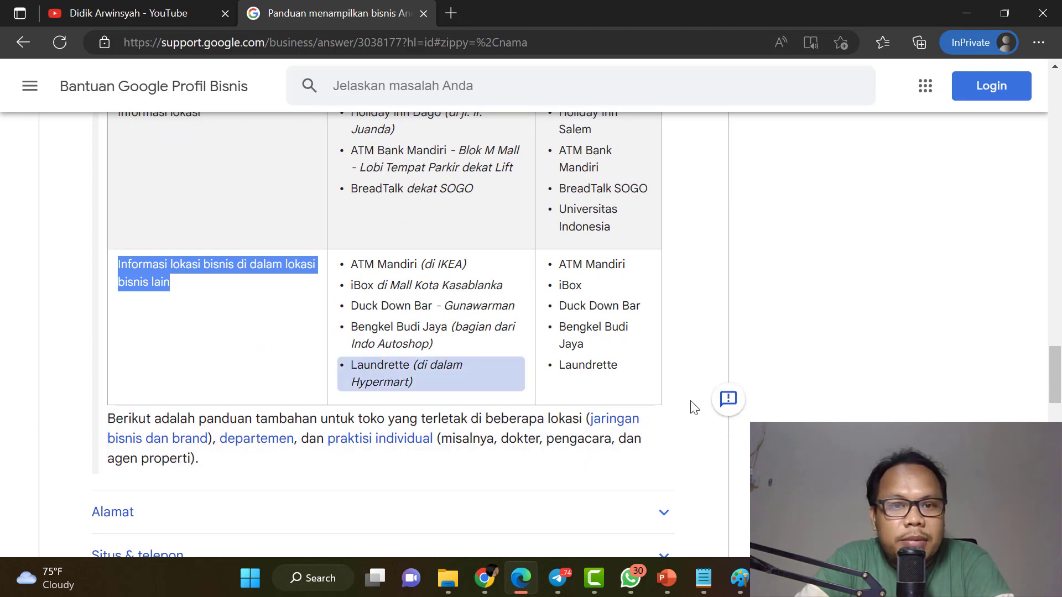
pyautogui.scroll(1, 694, 408)
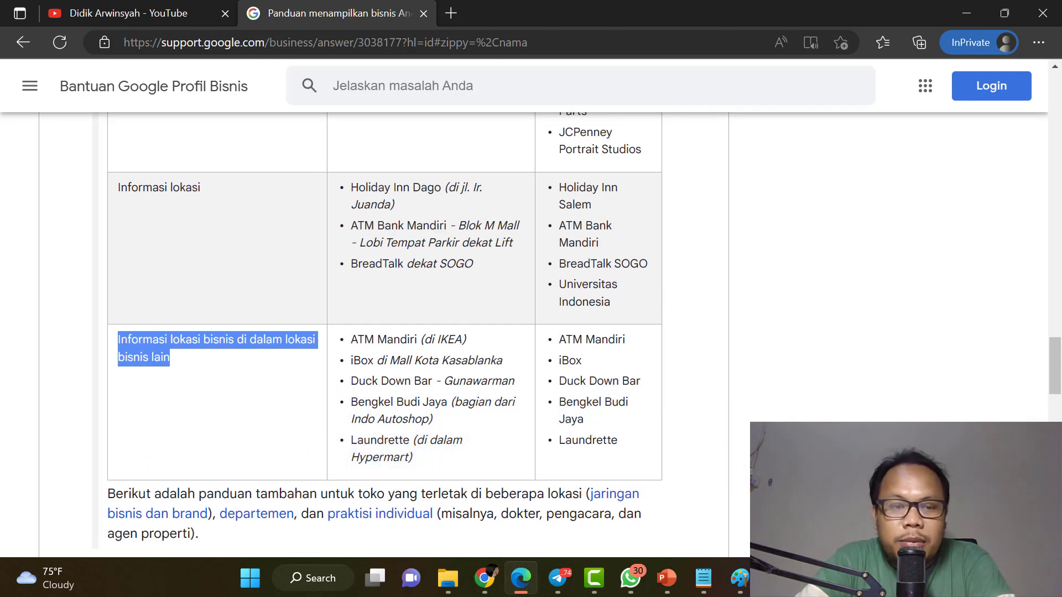
pyautogui.hotkey('alt', 'Tab')
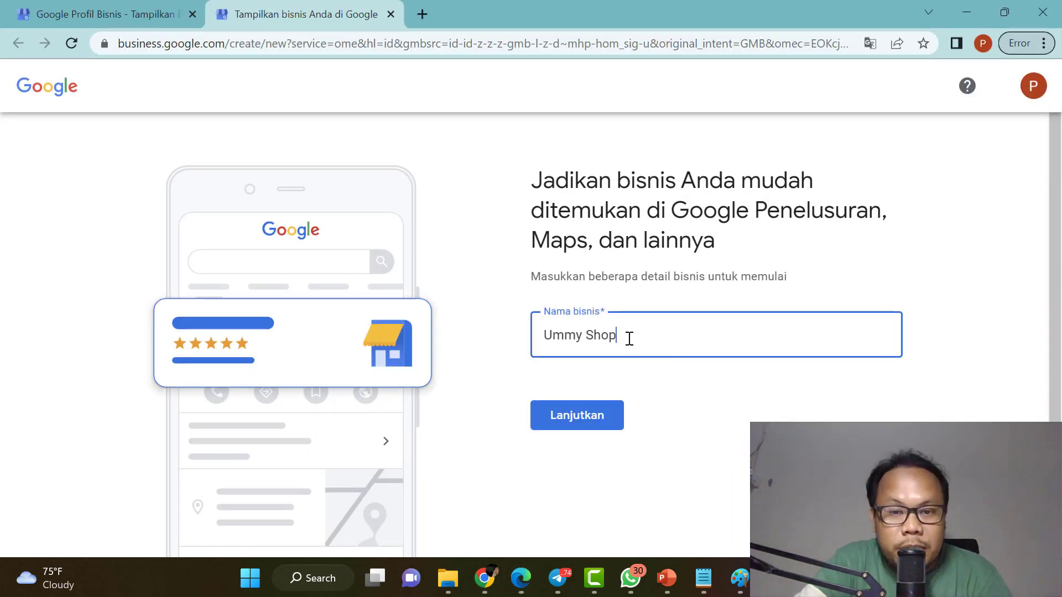
# Step: Keep the name Ummy Shop and choose Retail online as the business type
pyautogui.moveTo(630, 339); pyautogui.dragTo(528, 341)
pyautogui.click(653, 383)
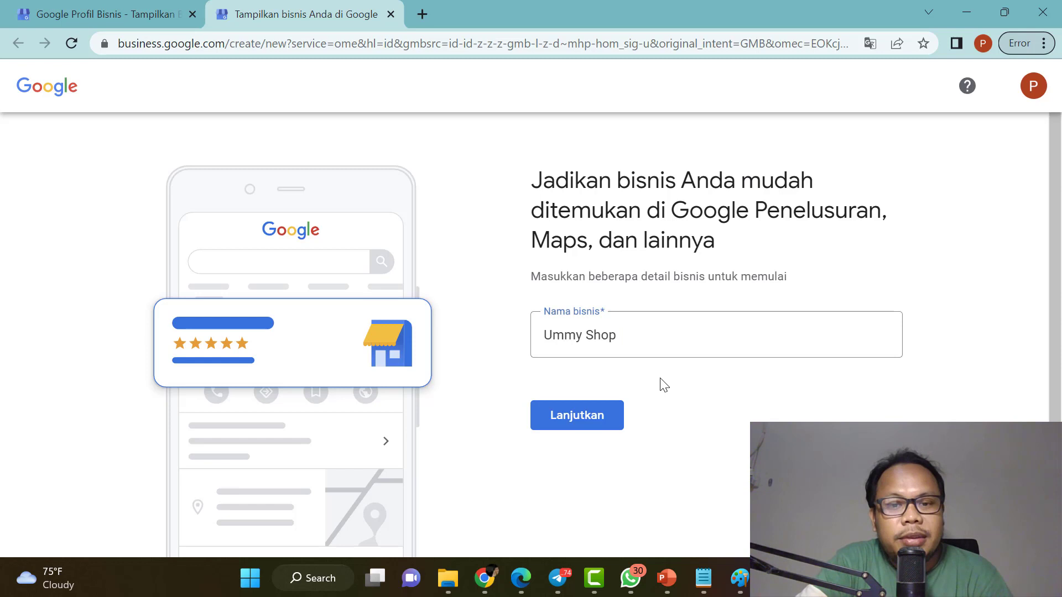
pyautogui.click(603, 425)
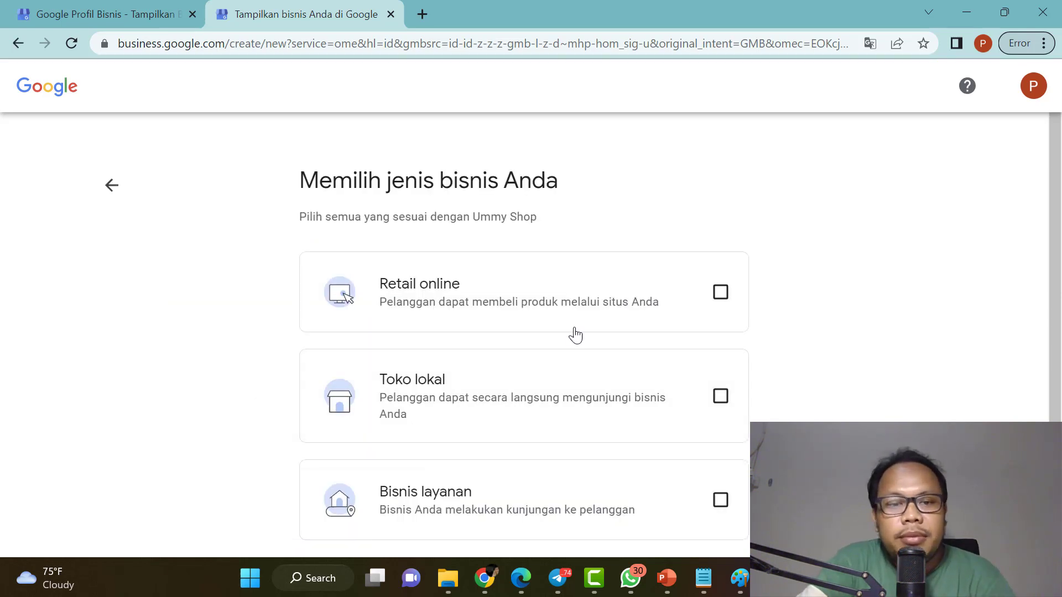
pyautogui.scroll(-1, 642, 339)
pyautogui.scroll(1, 420, 338)
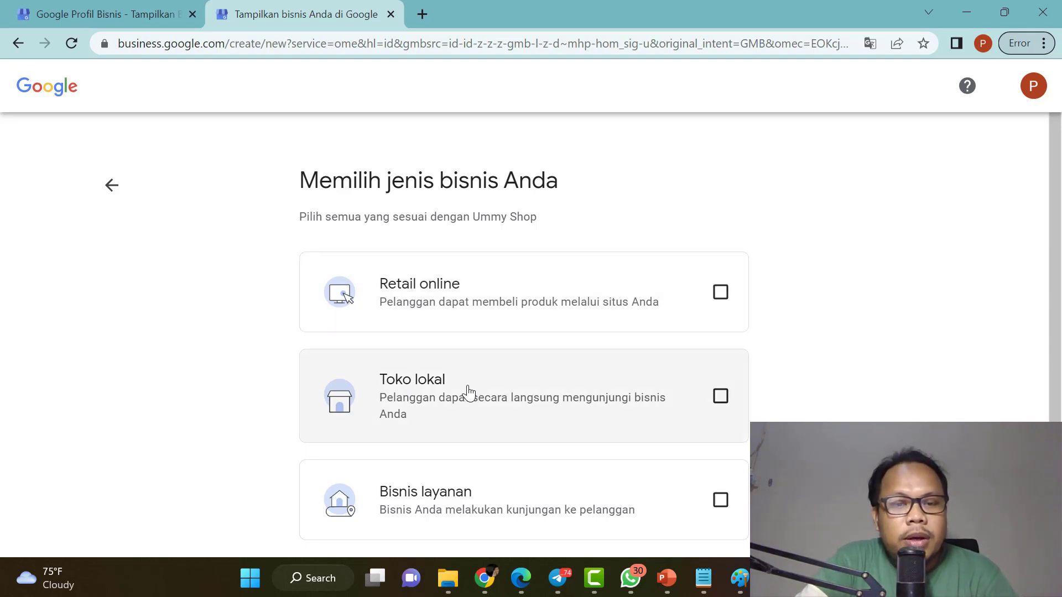
pyautogui.scroll(-1, 469, 392)
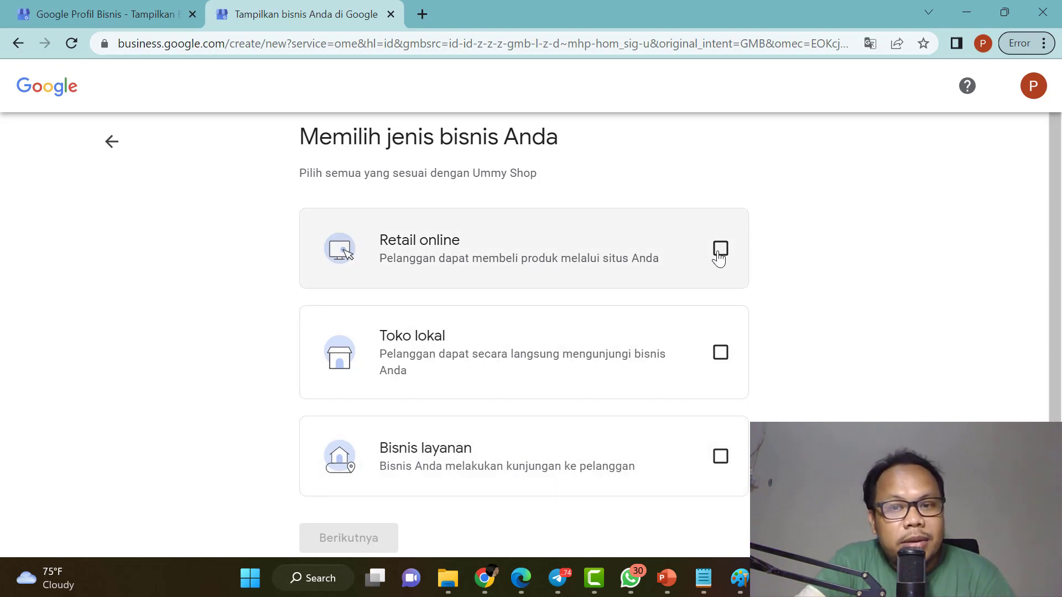
pyautogui.click(720, 249)
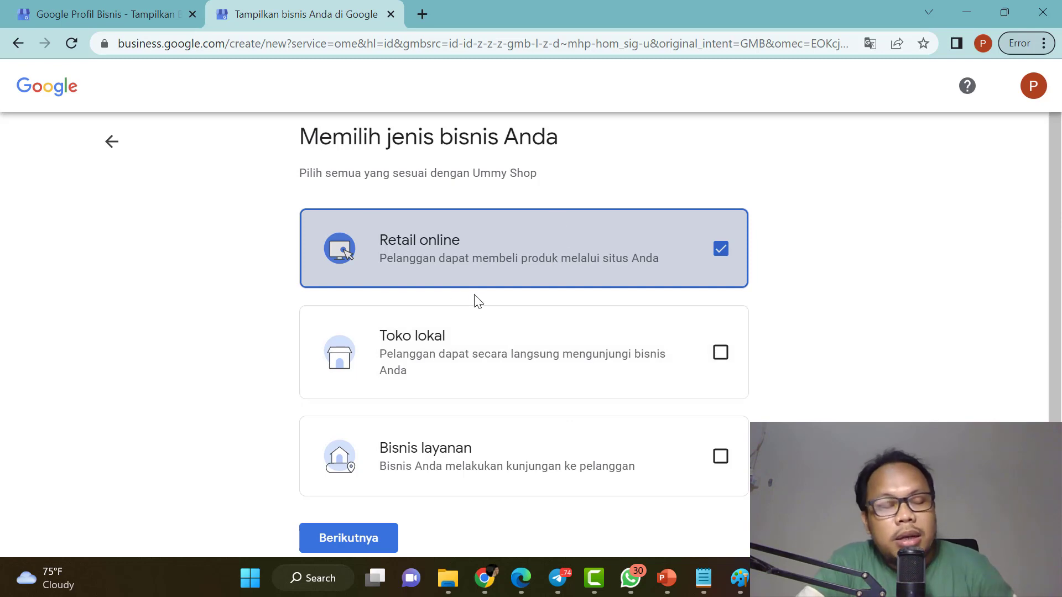
pyautogui.click(388, 551)
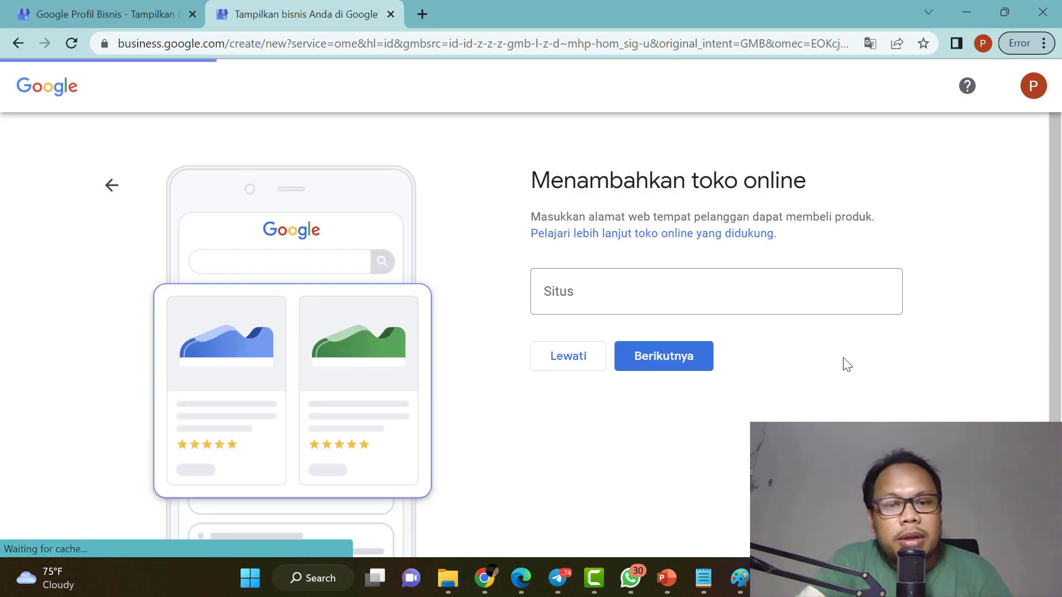
# Step: Enter ummypancakedurian.com as the online store website and continue
pyautogui.click(675, 302)
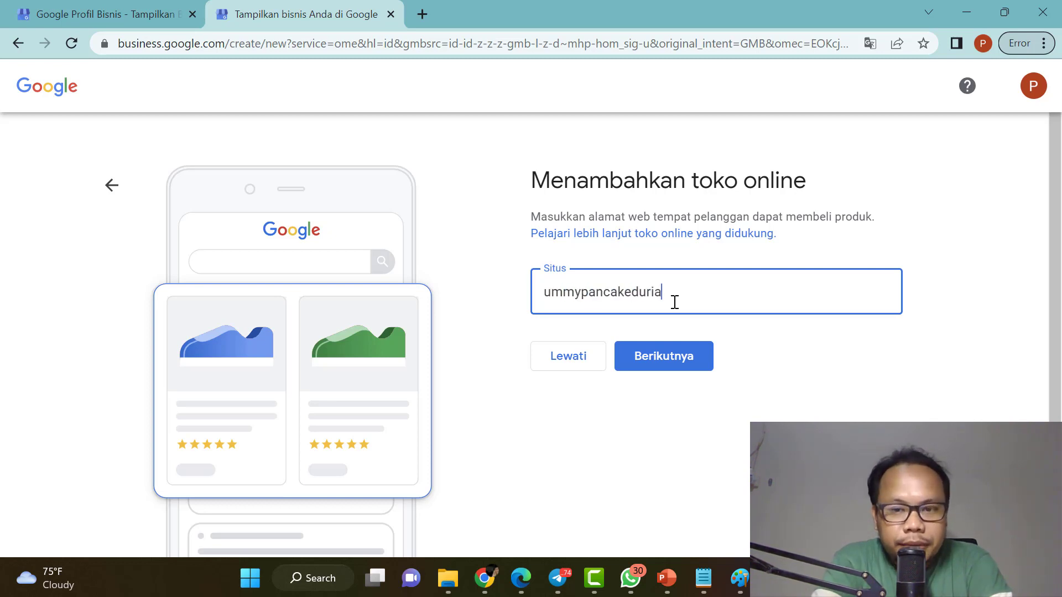
pyautogui.write('ummypancakedurian.com')
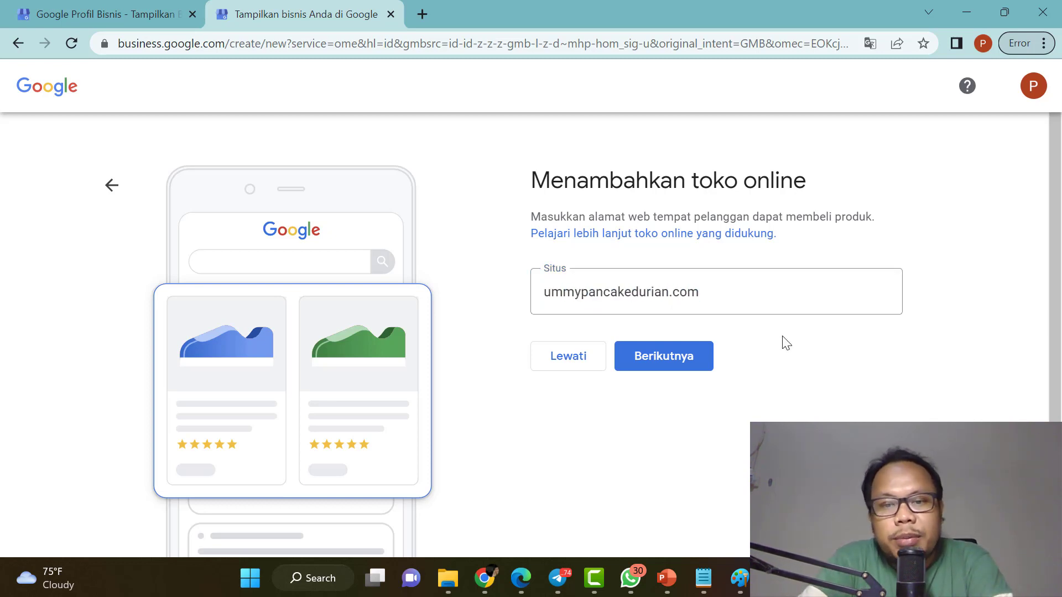
pyautogui.moveTo(722, 296); pyautogui.dragTo(523, 300)
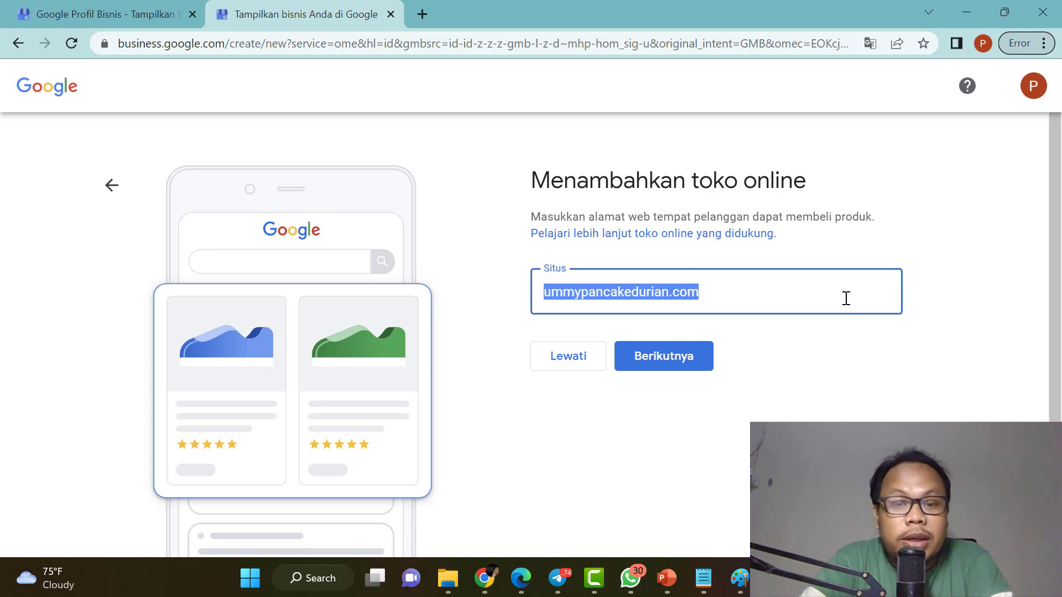
pyautogui.click(696, 360)
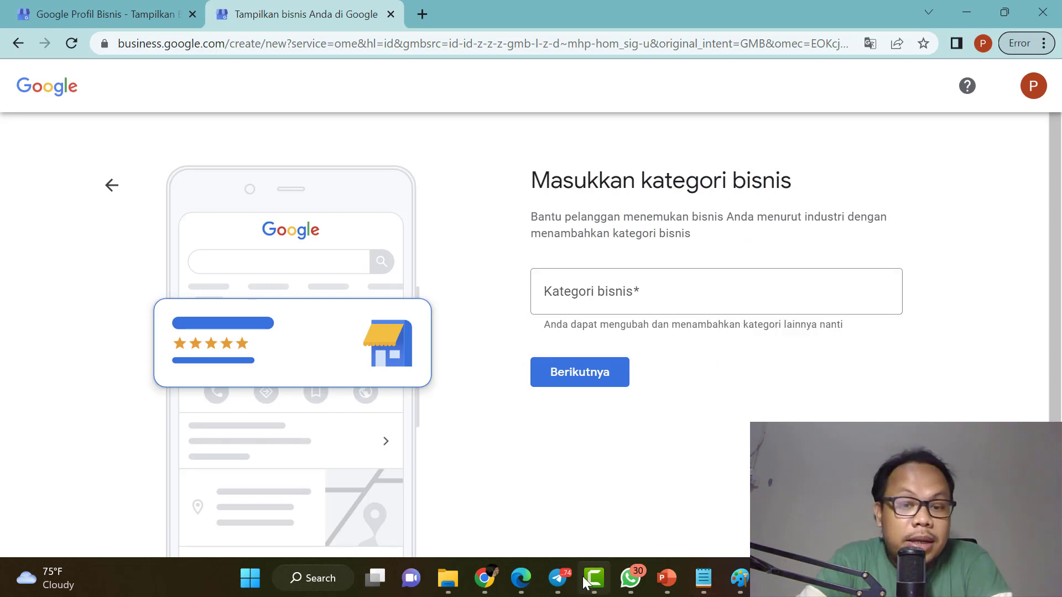
pyautogui.click(520, 582)
pyautogui.scroll(-2, 429, 332)
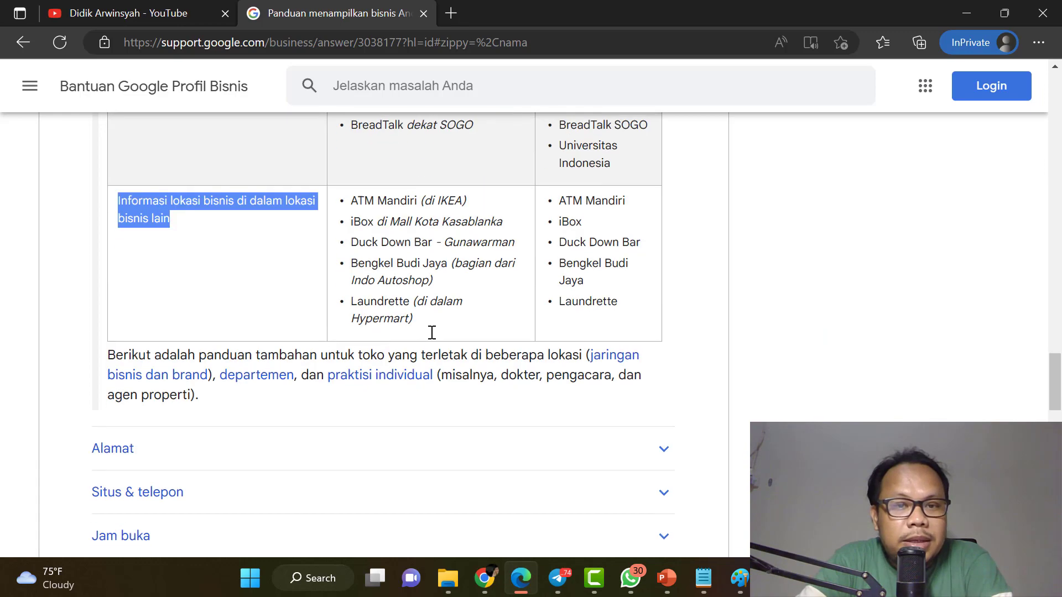
pyautogui.scroll(15, 678, 263)
pyautogui.scroll(6, 682, 274)
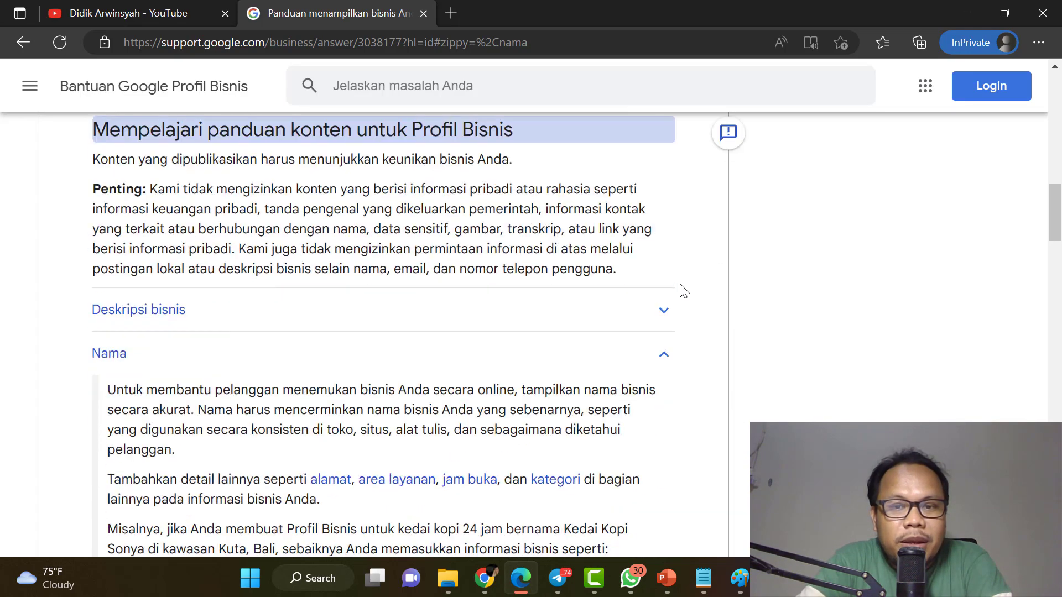
pyautogui.scroll(-2, 683, 288)
pyautogui.click(665, 291)
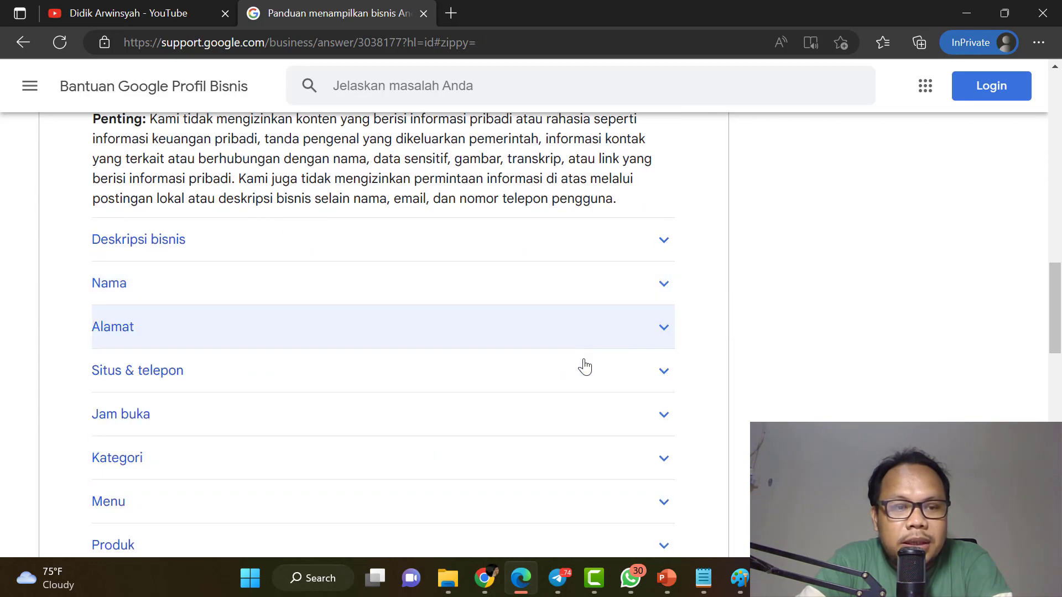
pyautogui.scroll(-2, 616, 401)
pyautogui.click(665, 394)
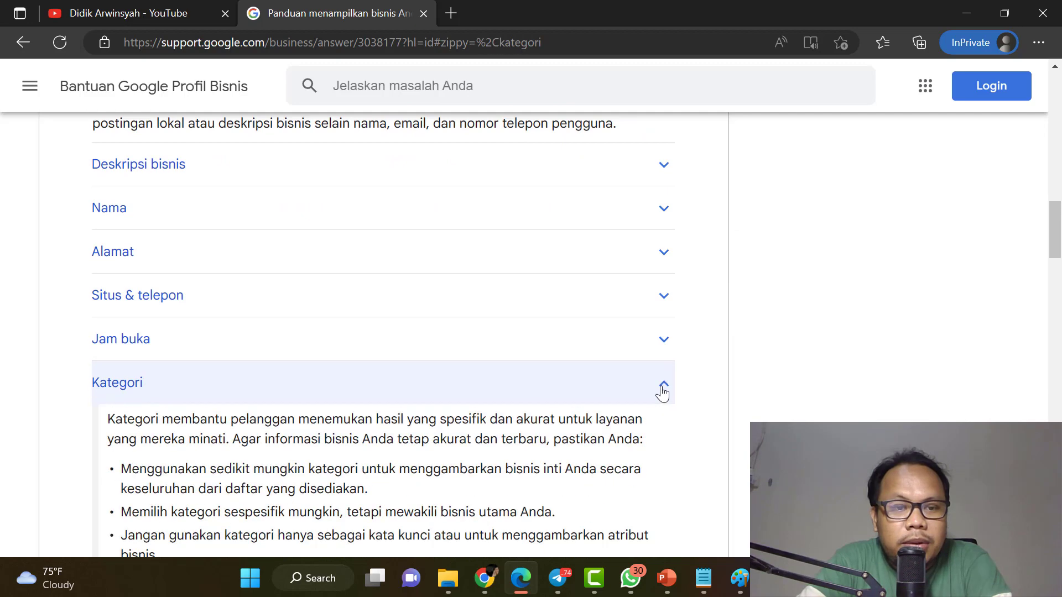
pyautogui.scroll(-8, 664, 387)
pyautogui.scroll(4, 666, 386)
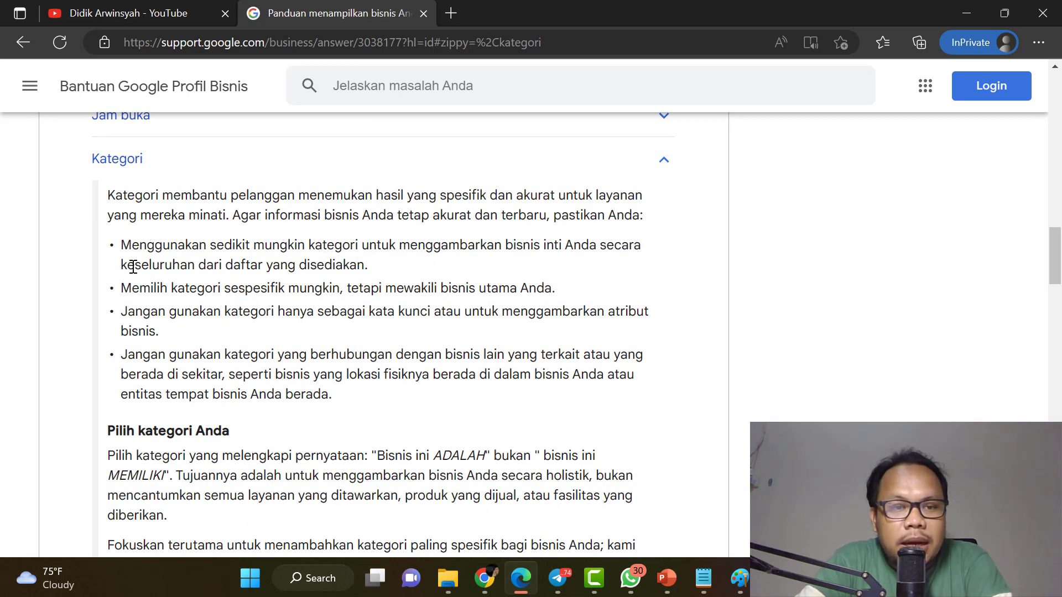
pyautogui.moveTo(129, 288); pyautogui.dragTo(343, 294)
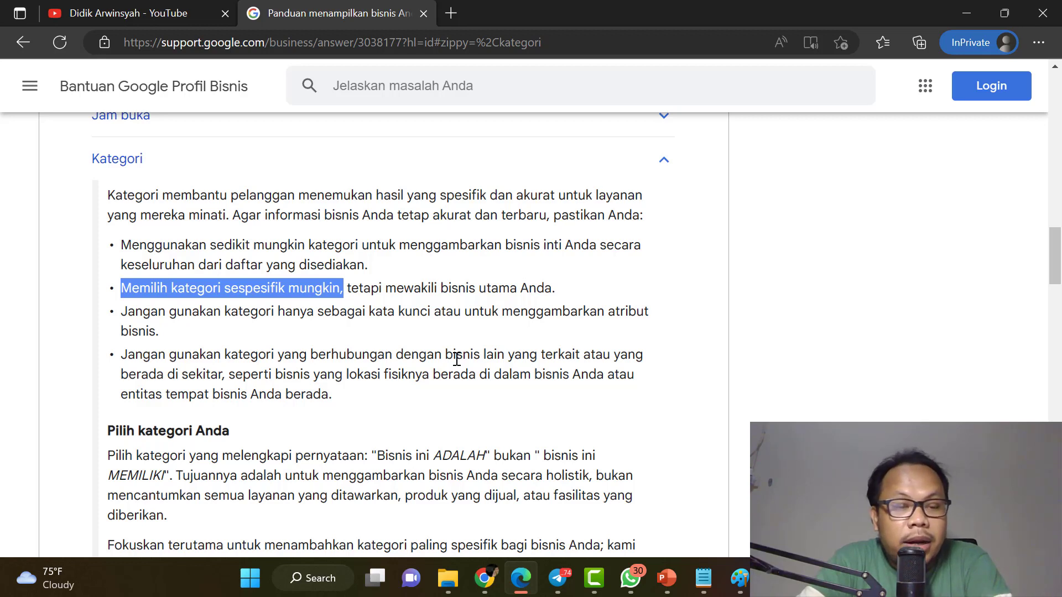
pyautogui.moveTo(128, 314); pyautogui.dragTo(197, 329)
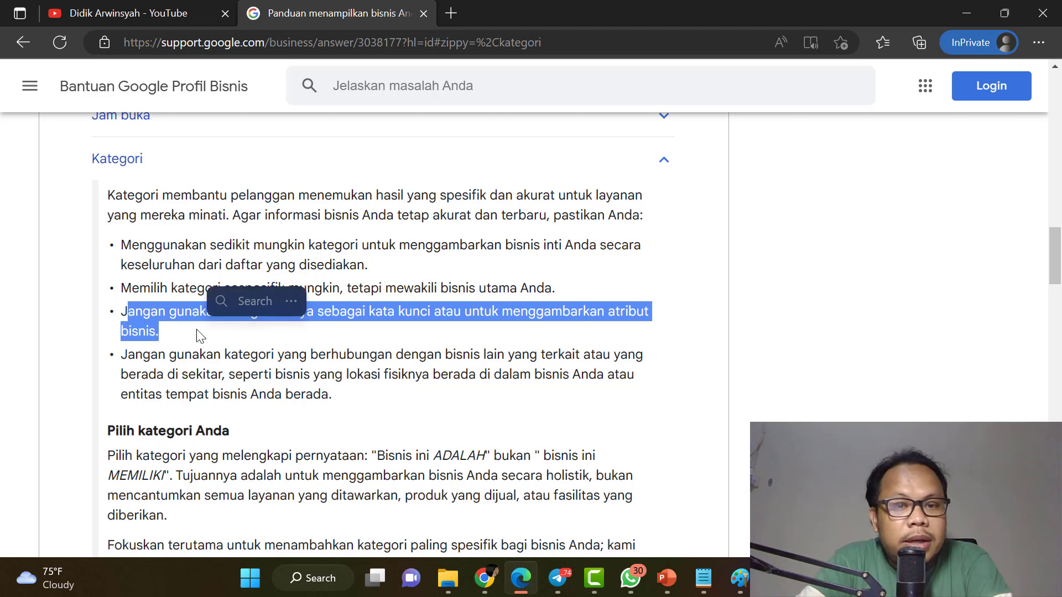
pyautogui.click(225, 332)
pyautogui.scroll(-2, 230, 336)
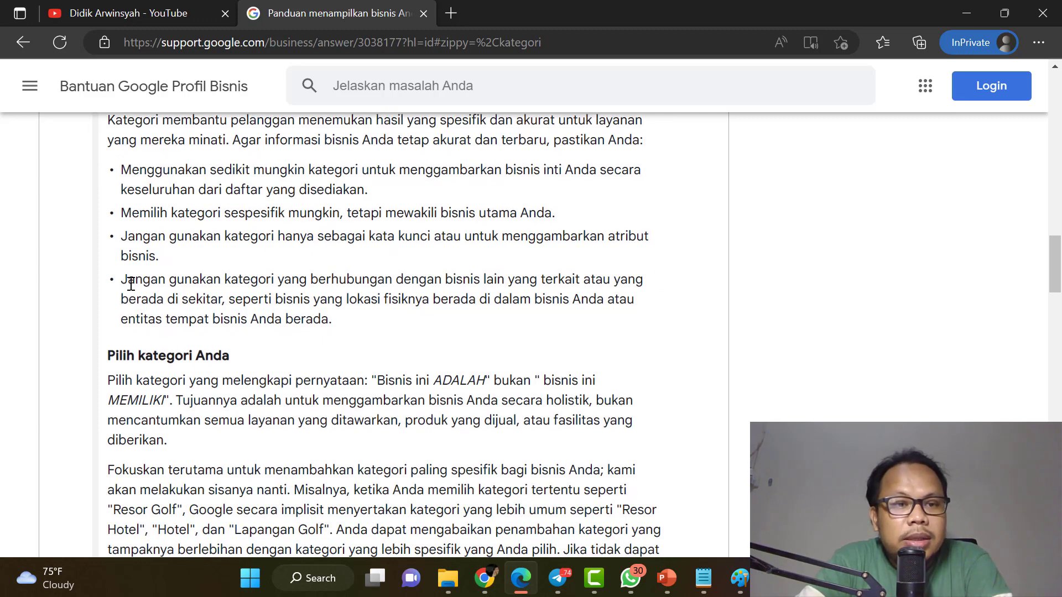
pyautogui.moveTo(131, 284); pyautogui.dragTo(400, 322)
pyautogui.scroll(-1, 407, 327)
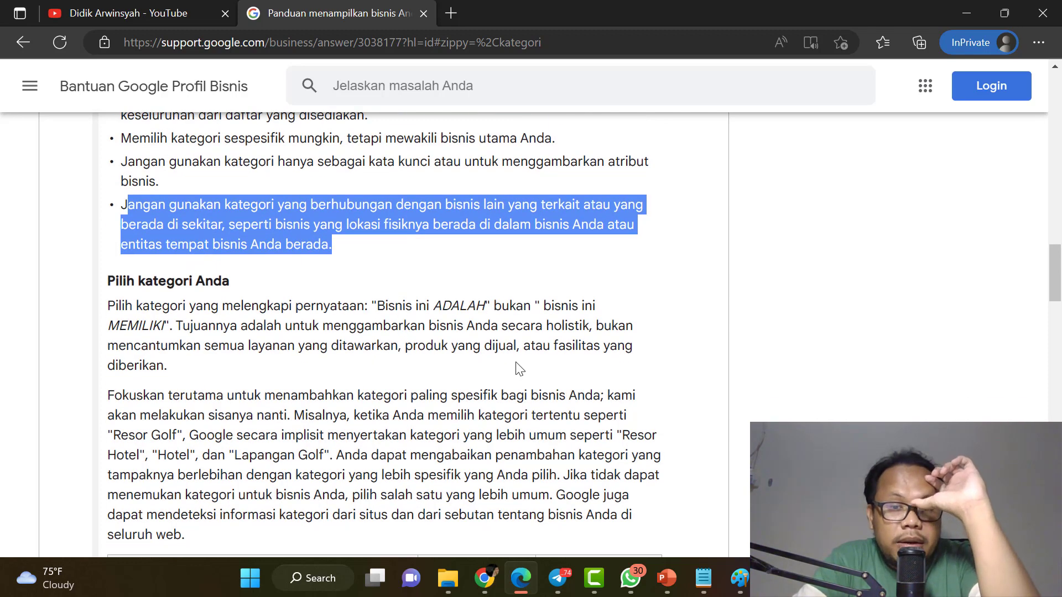
pyautogui.hotkey('alt', 'Tab')
pyautogui.click(646, 304)
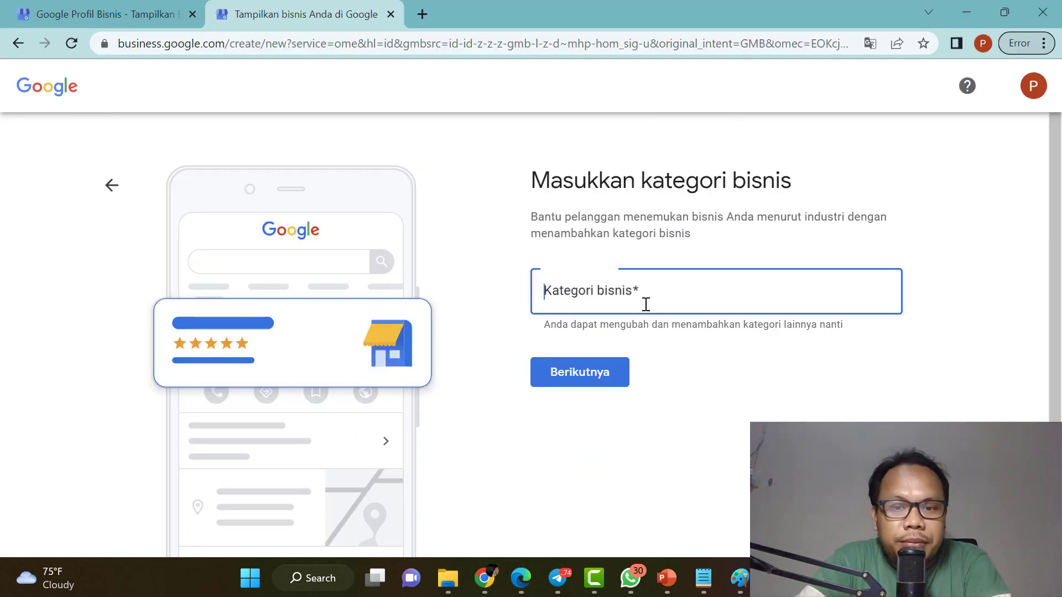
# Step: Search the business categories for 'makana', then for 'retail'
pyautogui.write('makanan')
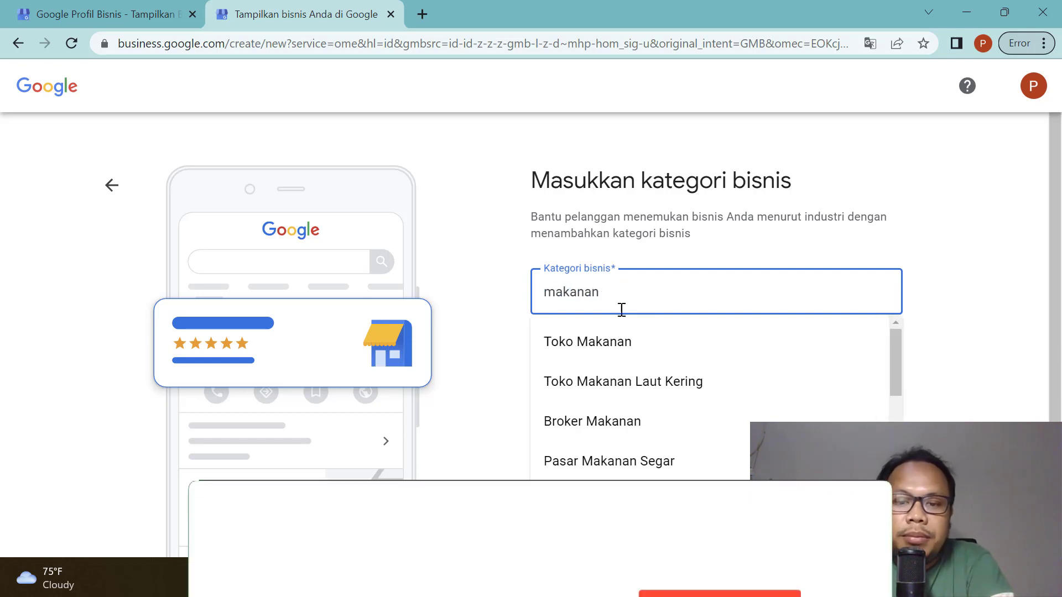
pyautogui.scroll(-4, 678, 376)
pyautogui.scroll(-3, 680, 380)
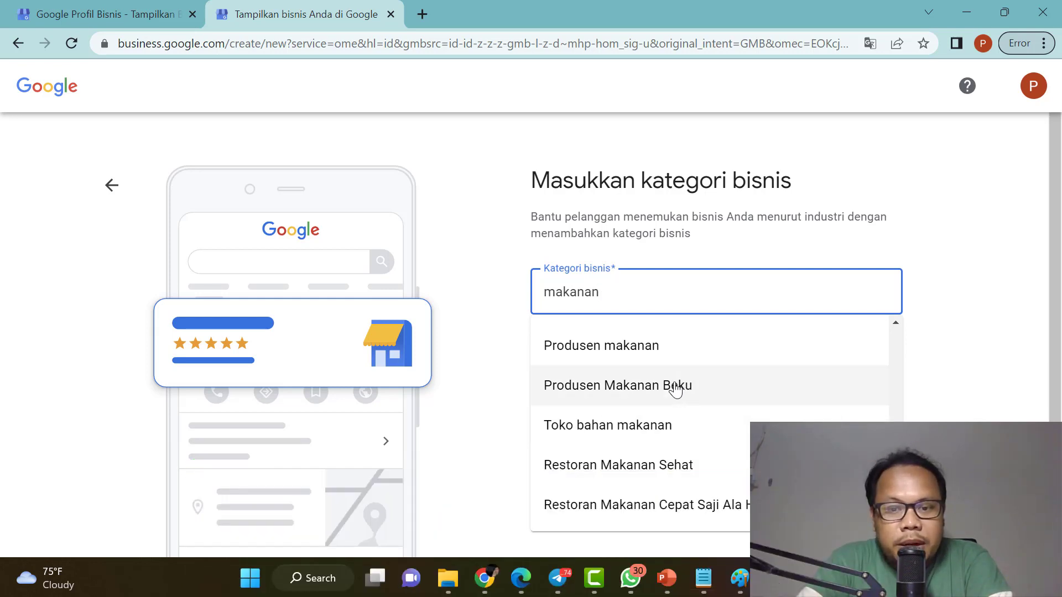
pyautogui.scroll(5, 692, 428)
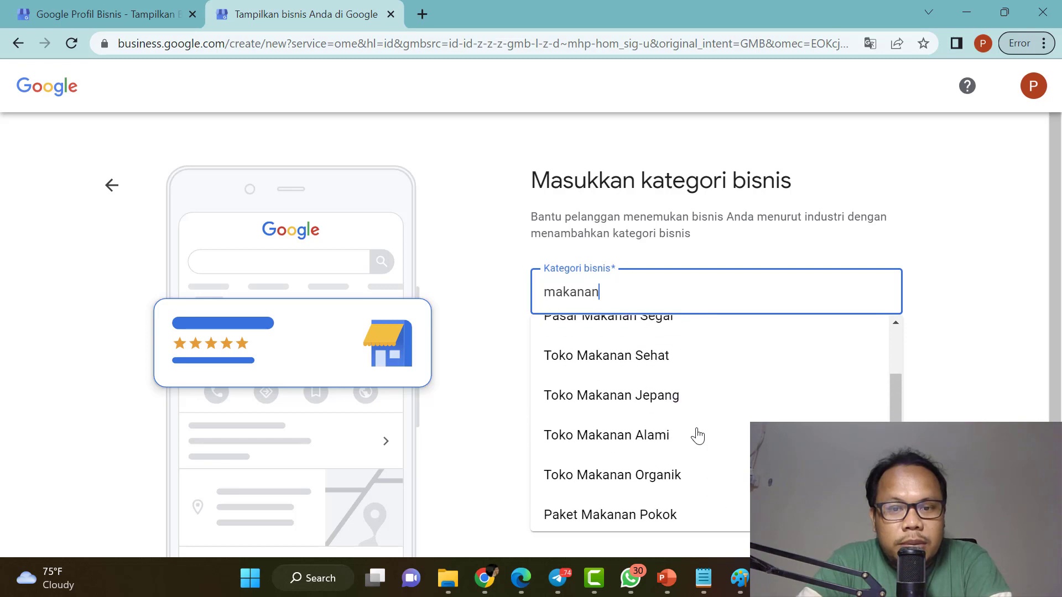
pyautogui.scroll(2, 698, 436)
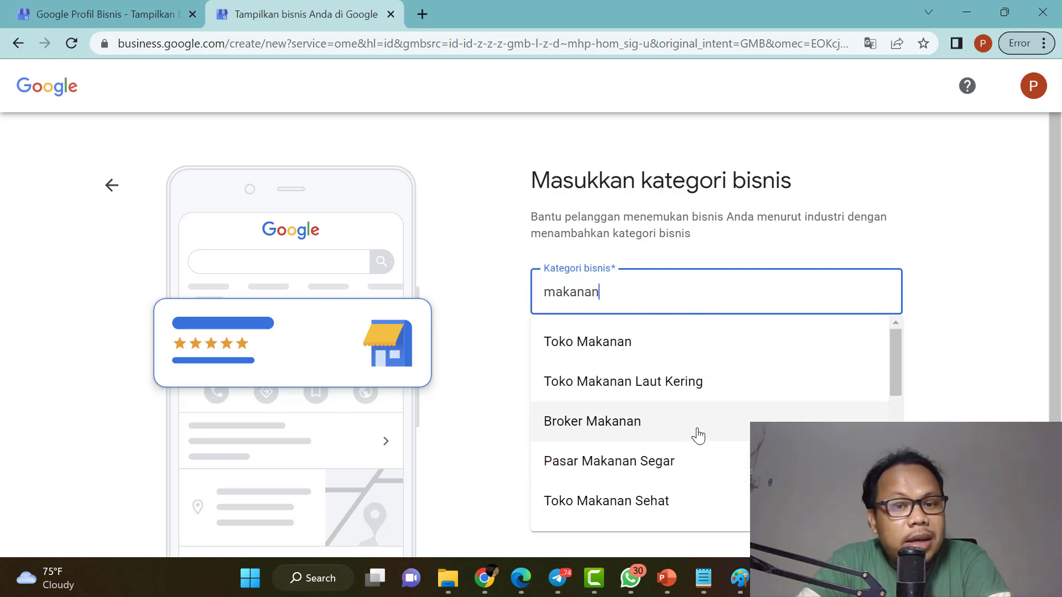
pyautogui.scroll(-4, 698, 436)
pyautogui.scroll(3, 698, 436)
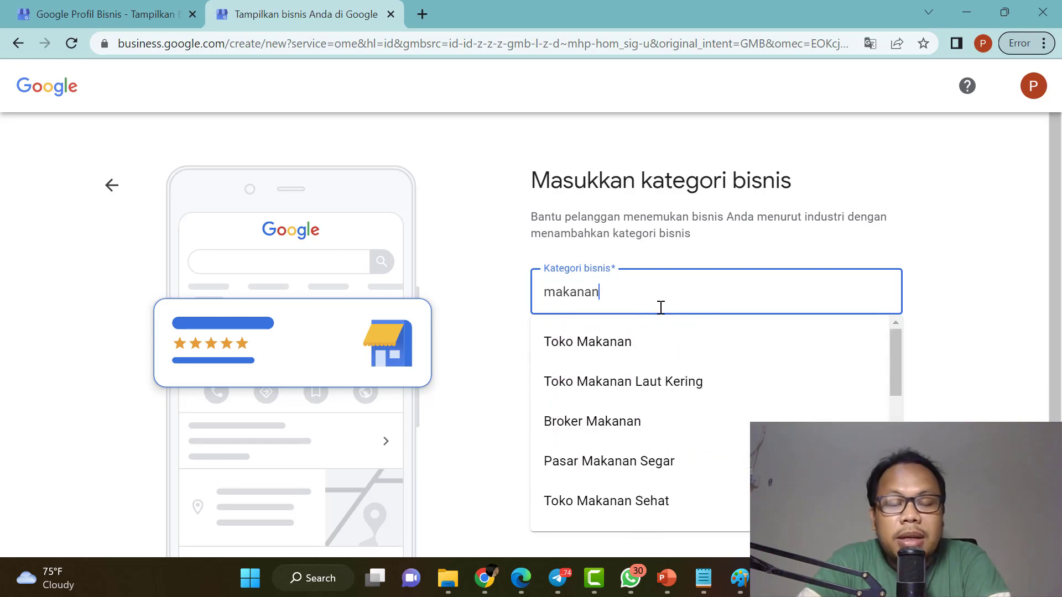
pyautogui.hotkey('ctrl', 'a')
pyautogui.write('retai;')
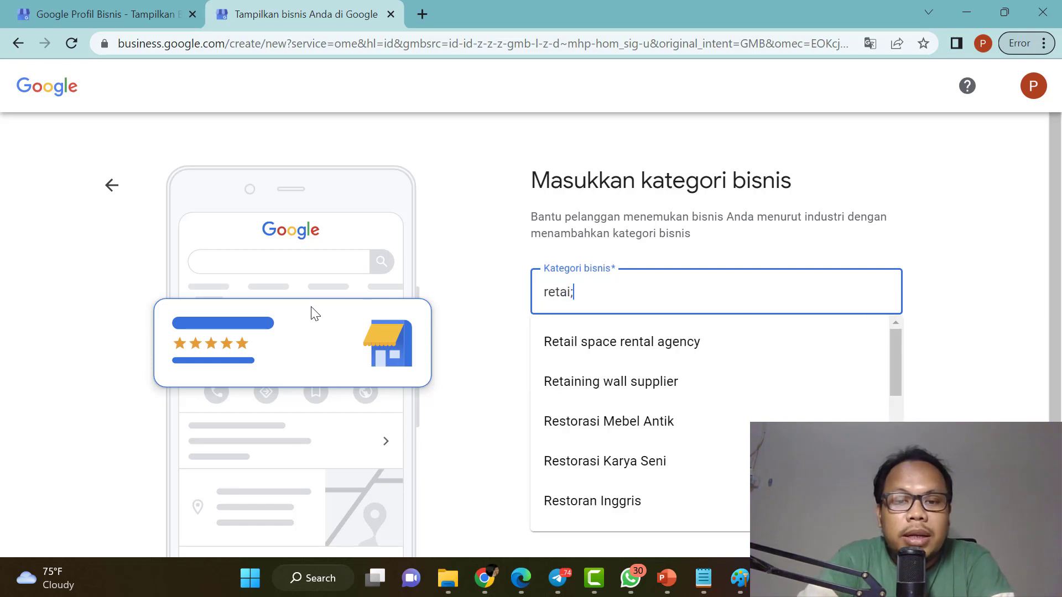
pyautogui.press('BackSpace')
pyautogui.write('l')
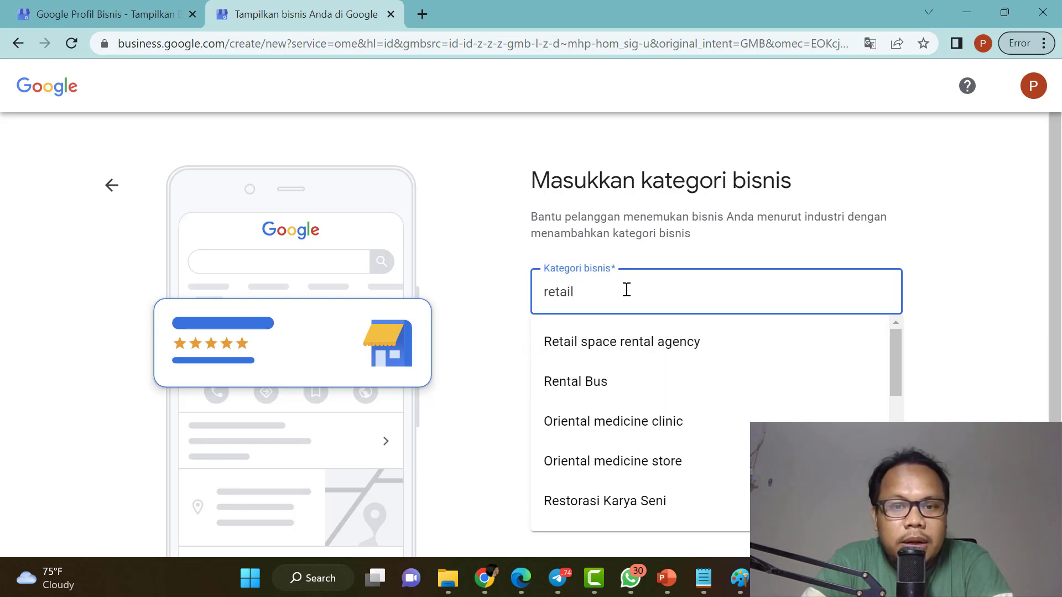
# Step: Search 'produk' and pick Pemasok Produk Promosi as the category
pyautogui.moveTo(625, 289); pyautogui.dragTo(429, 293)
pyautogui.write('produk')
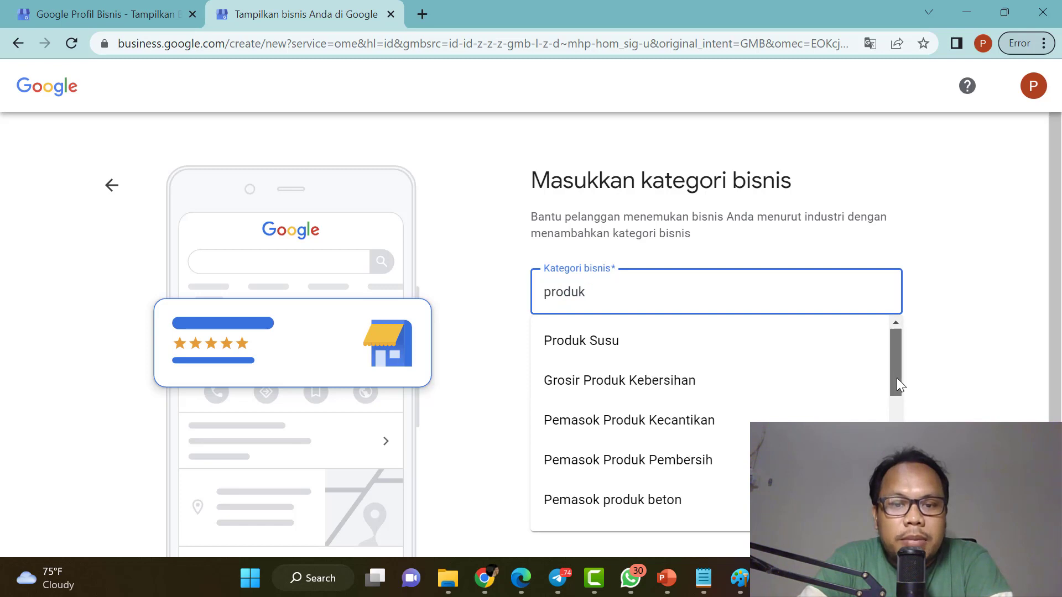
pyautogui.moveTo(897, 377); pyautogui.dragTo(897, 445)
pyautogui.click(664, 359)
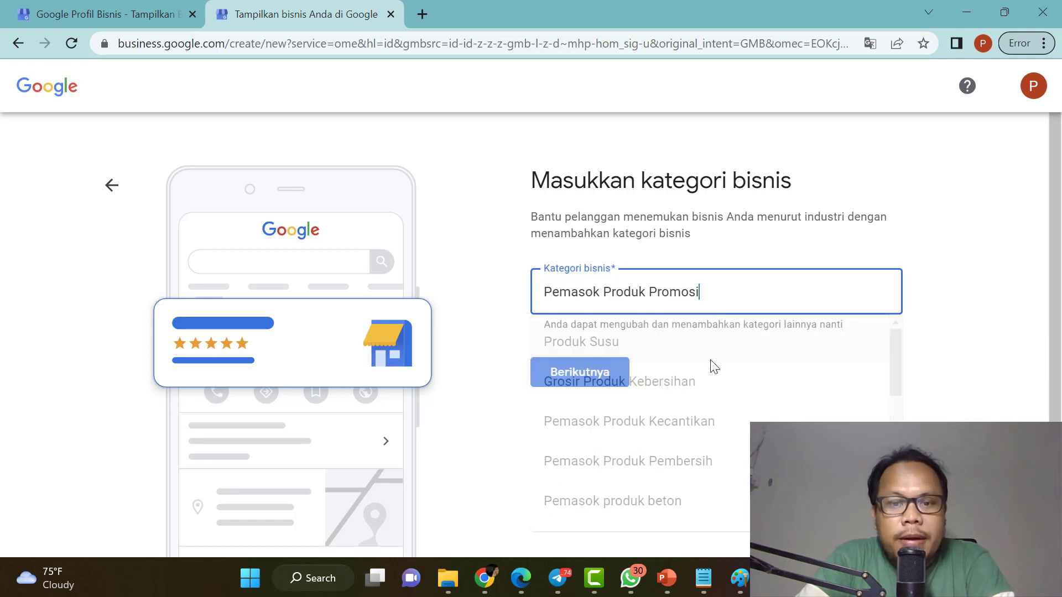
pyautogui.click(618, 381)
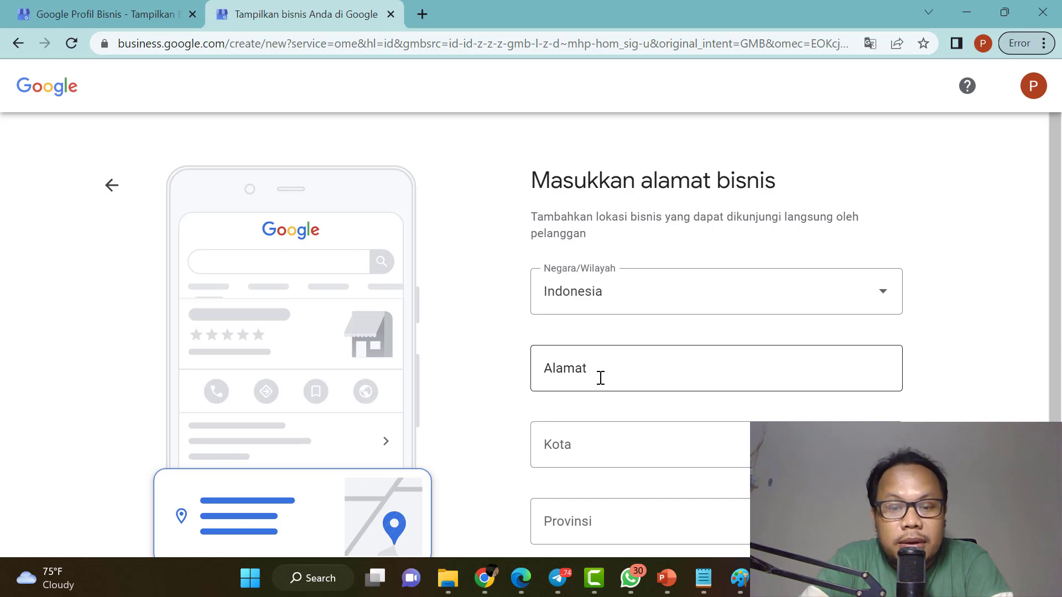
# Step: Paste the full business street address into the address field
pyautogui.click(628, 372)
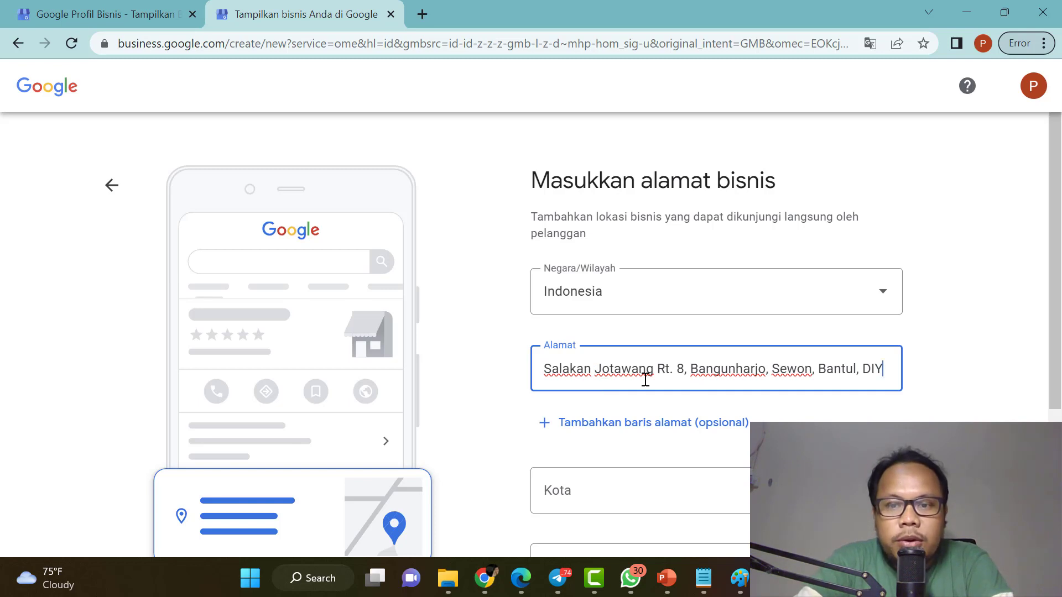
pyautogui.scroll(-2, 725, 403)
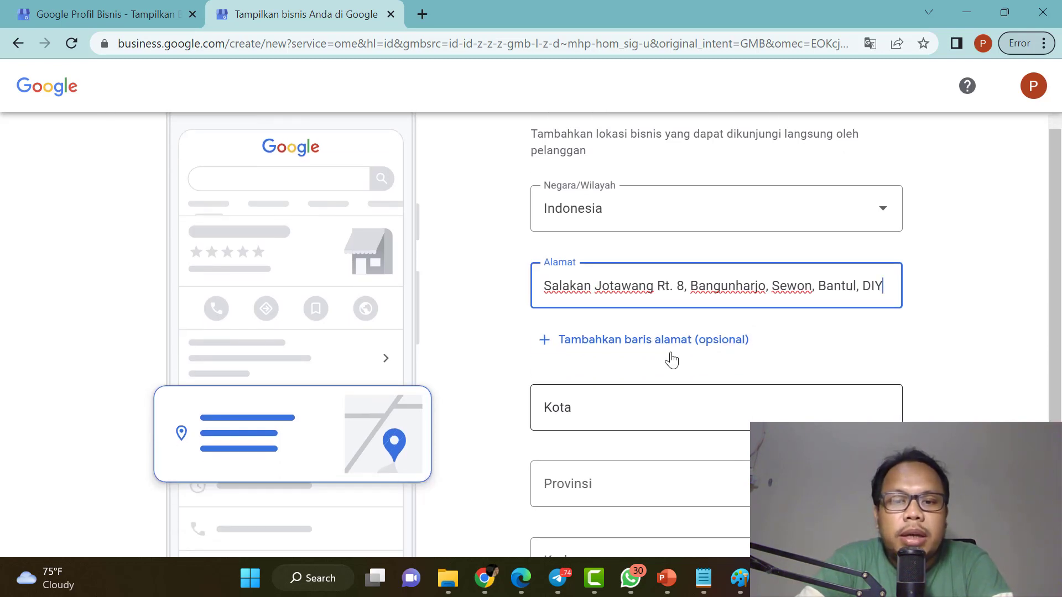
pyautogui.moveTo(889, 288); pyautogui.dragTo(496, 292)
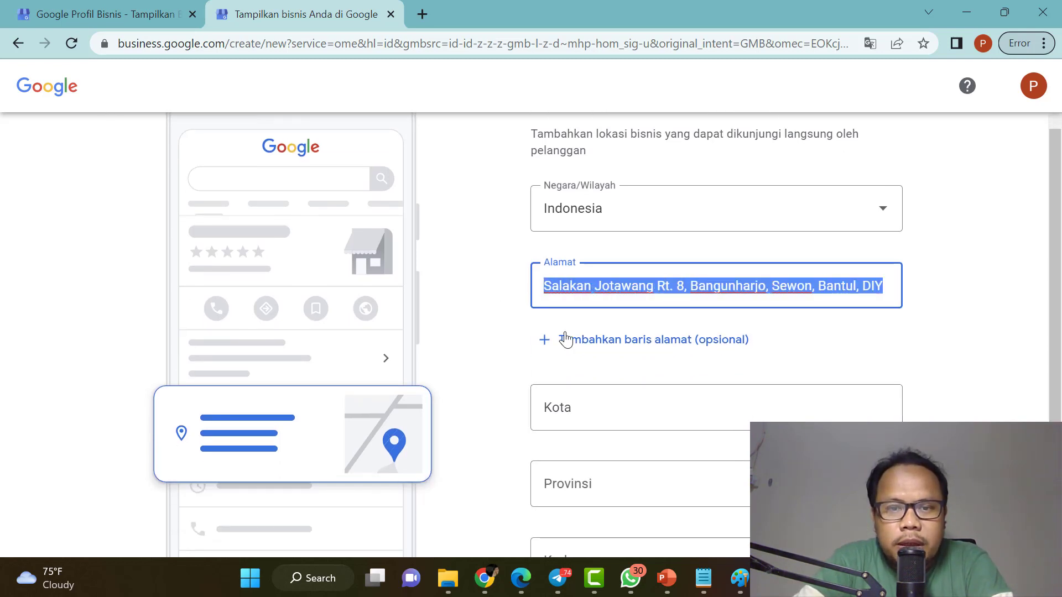
pyautogui.click(619, 405)
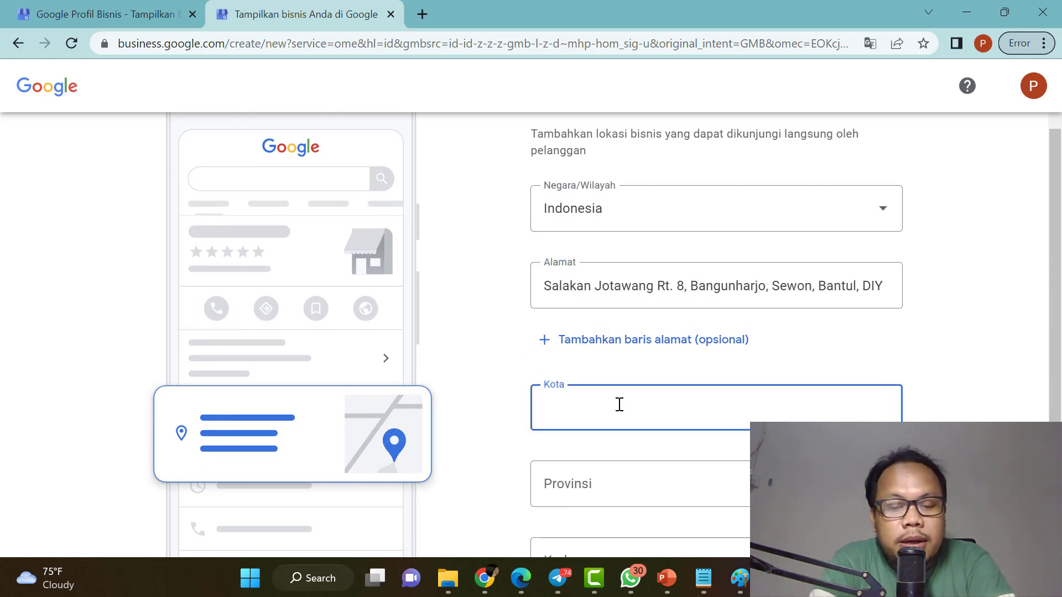
# Step: Set the province to Daerah Istimewa Yogyakarta and copy the street name
pyautogui.scroll(-2, 681, 406)
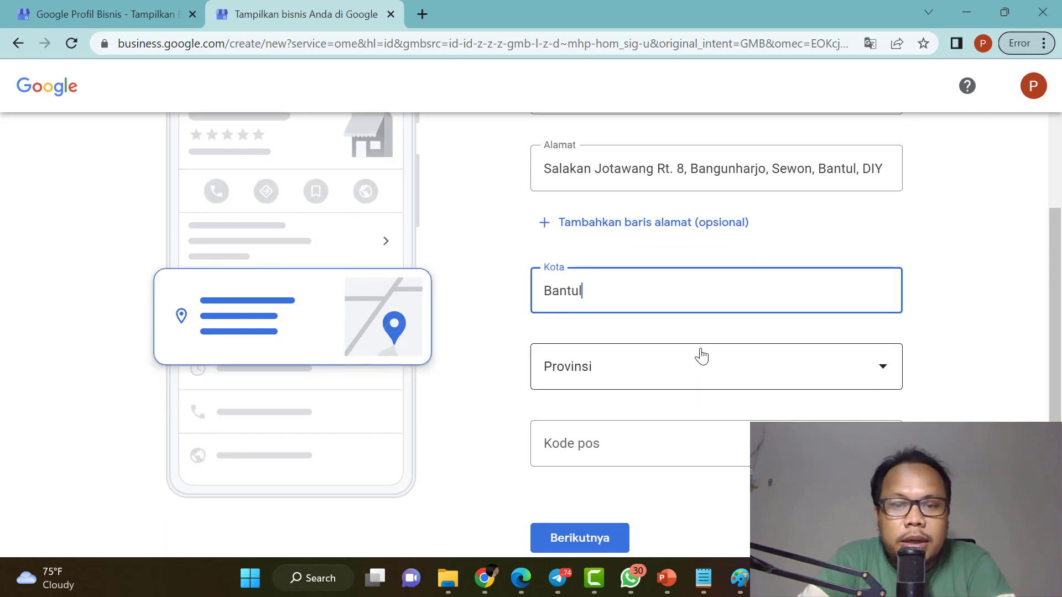
pyautogui.click(697, 365)
pyautogui.click(674, 271)
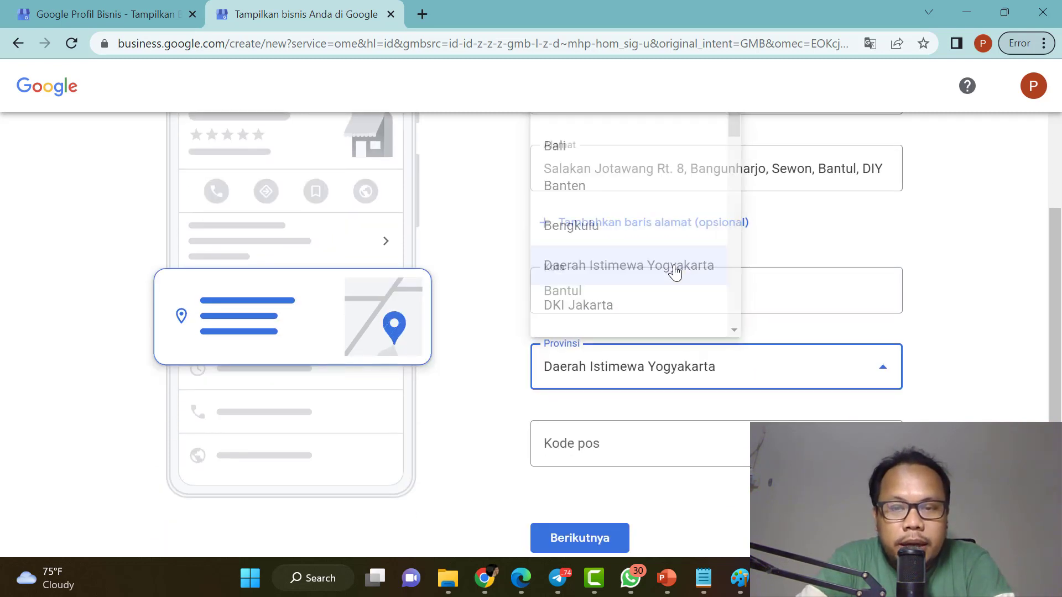
pyautogui.click(699, 448)
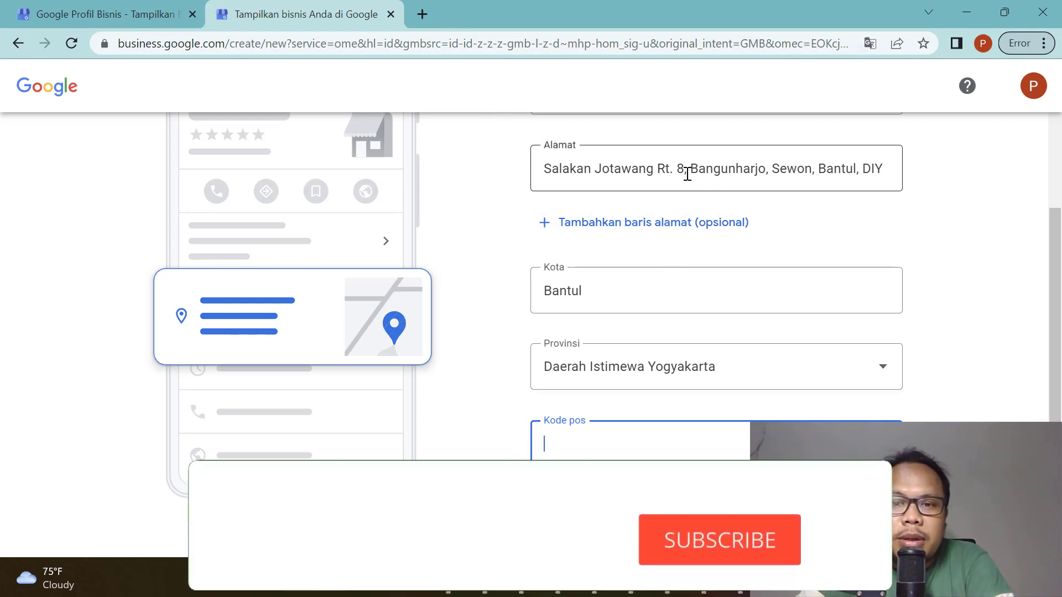
pyautogui.moveTo(650, 168); pyautogui.dragTo(544, 168)
pyautogui.hotkey('ctrl', 'c')
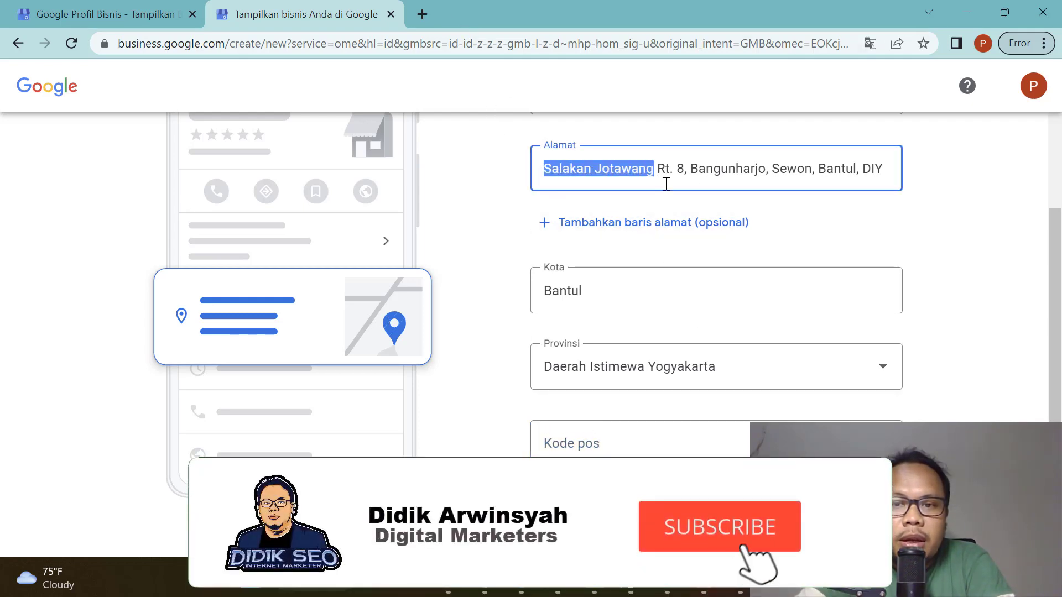
# Step: Search Google for the street name plus 'sewon bantul kodepos' in a new tab
pyautogui.click(429, 24)
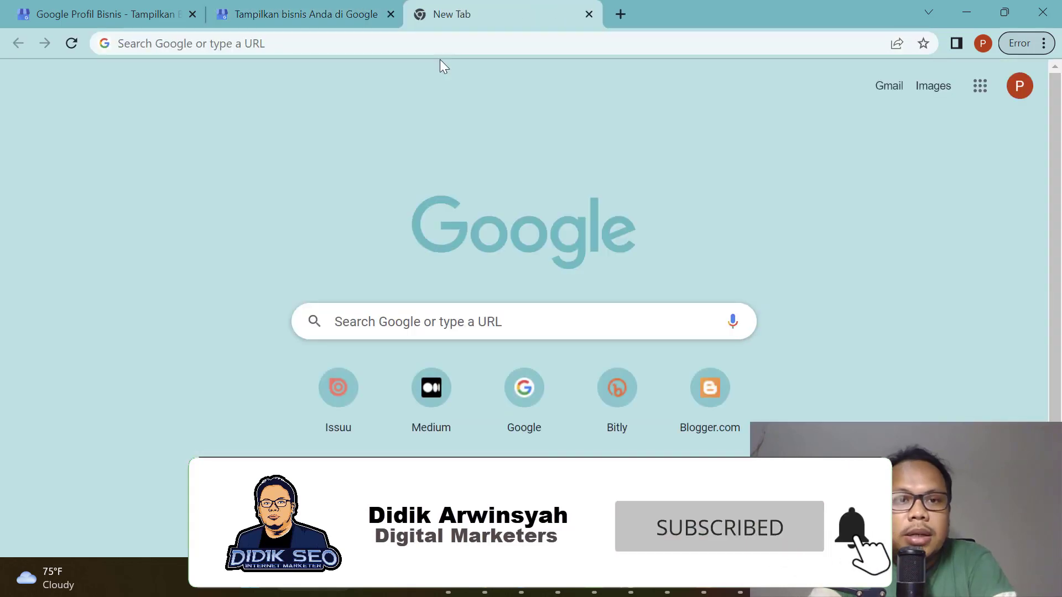
pyautogui.write('google.com')
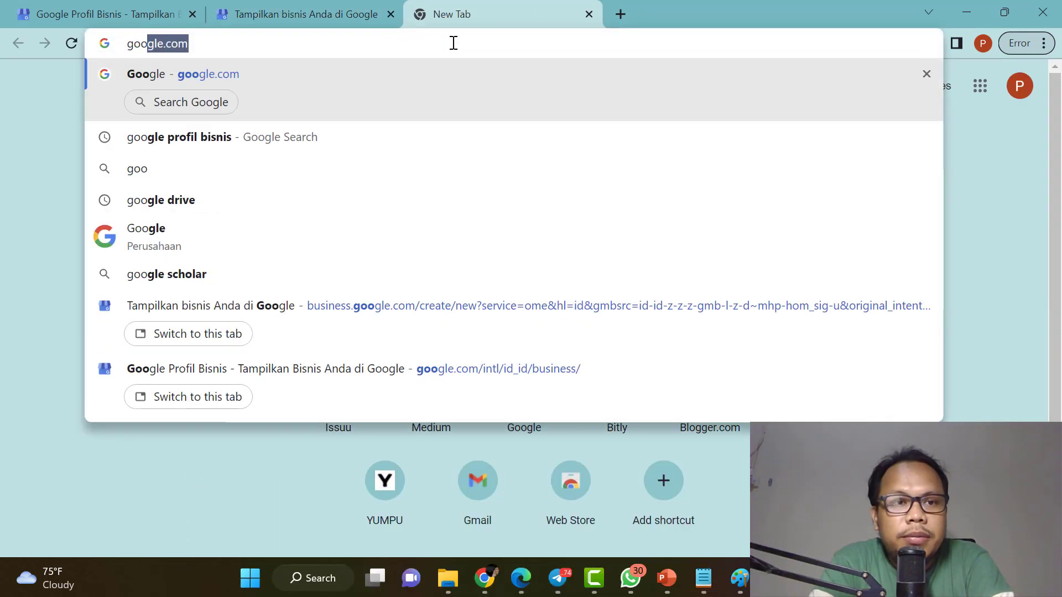
pyautogui.press('Return')
pyautogui.hotkey('ctrl', 'v')
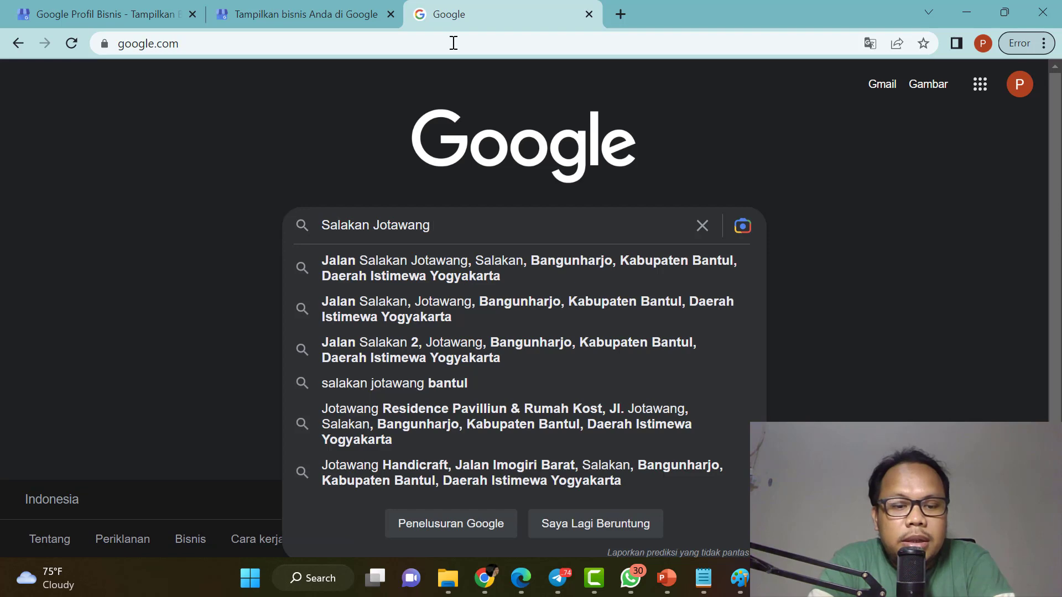
pyautogui.write('sewon b')
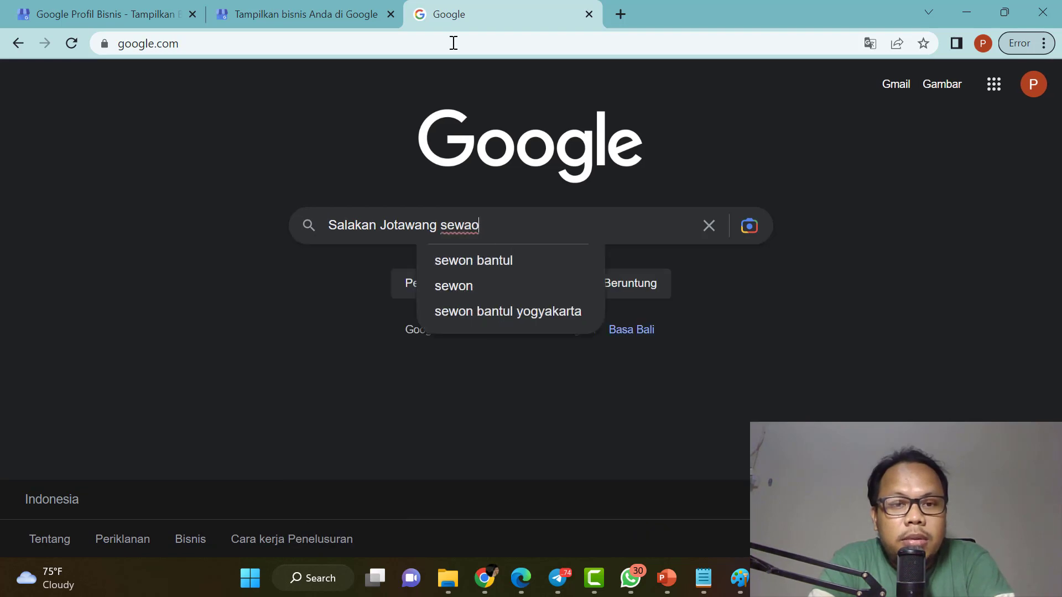
pyautogui.write('antuk')
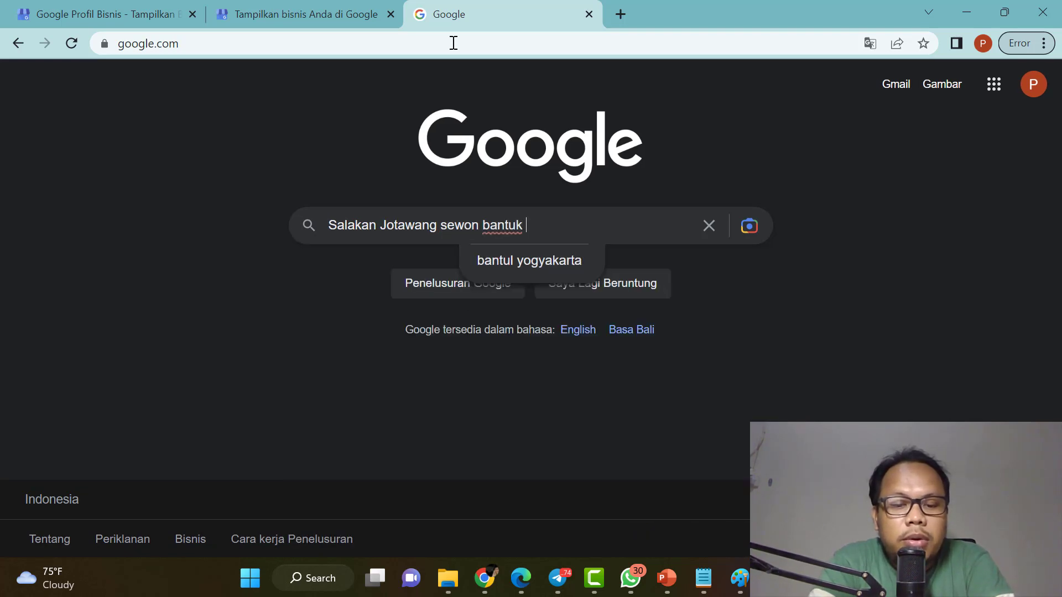
pyautogui.press('BackSpace')
pyautogui.write('l kodepos')
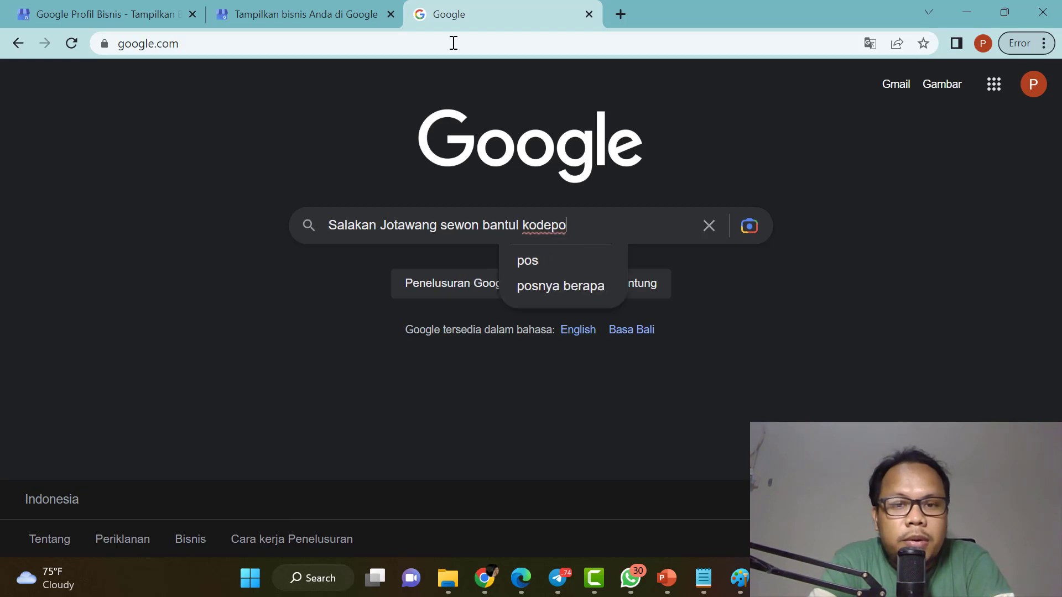
pyautogui.press('Return')
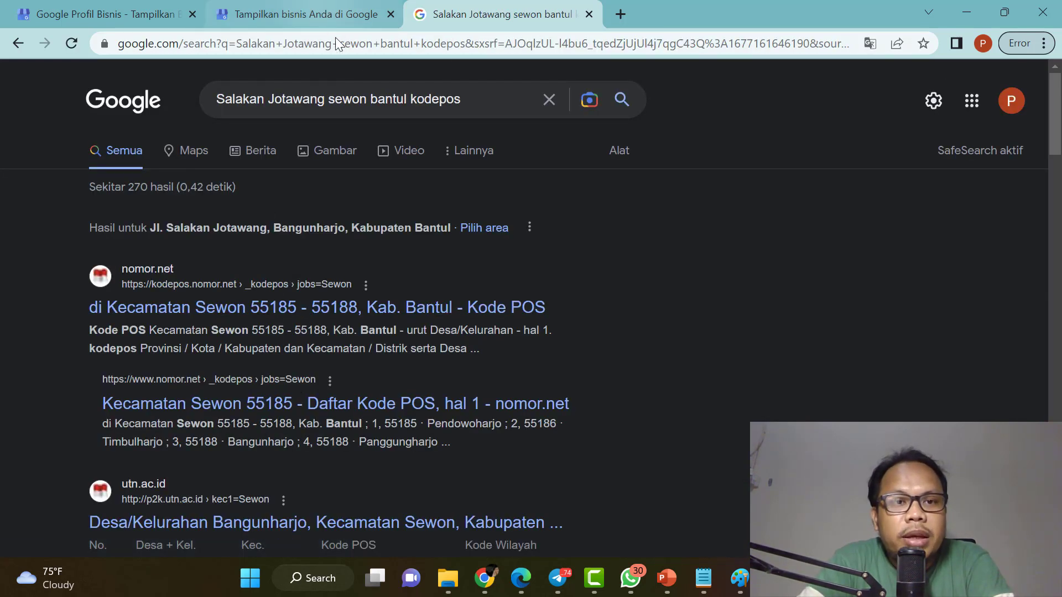
# Step: Enter postal code 55185 in the form and submit the address
pyautogui.click(332, 16)
pyautogui.click(690, 435)
pyautogui.write('5')
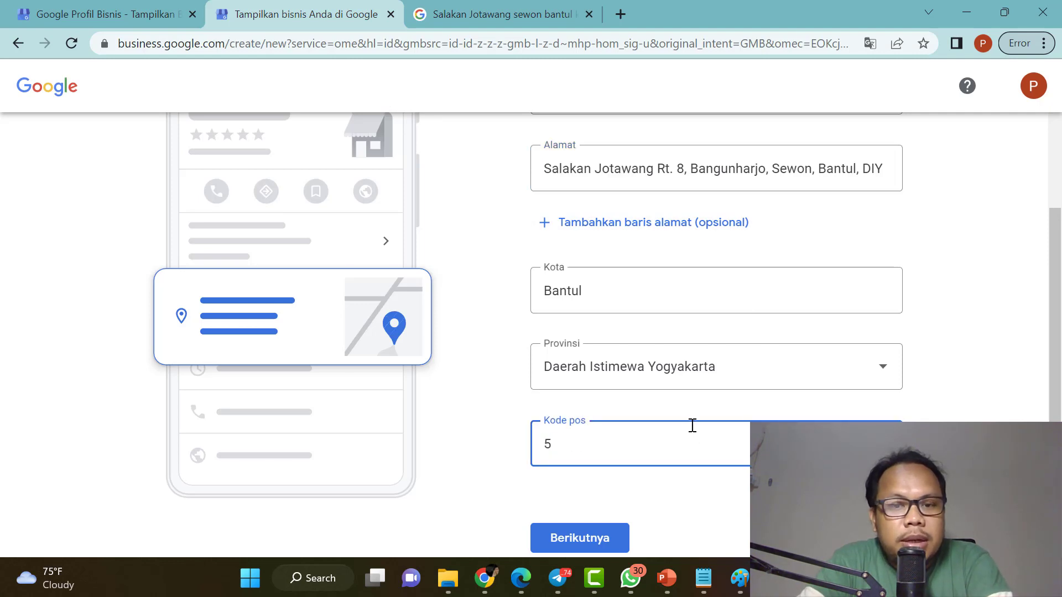
pyautogui.write('5185')
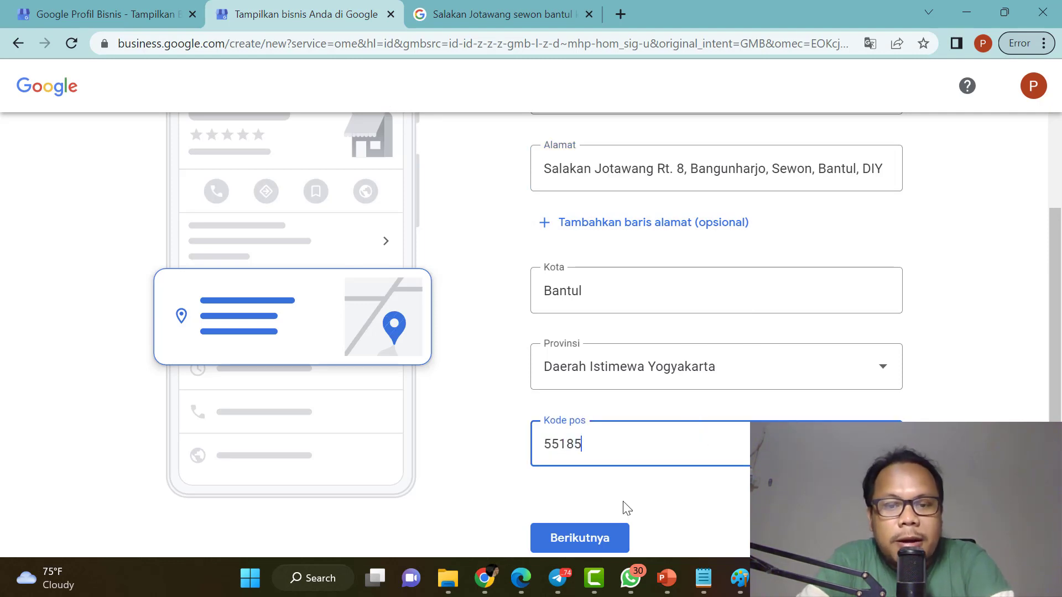
pyautogui.click(602, 547)
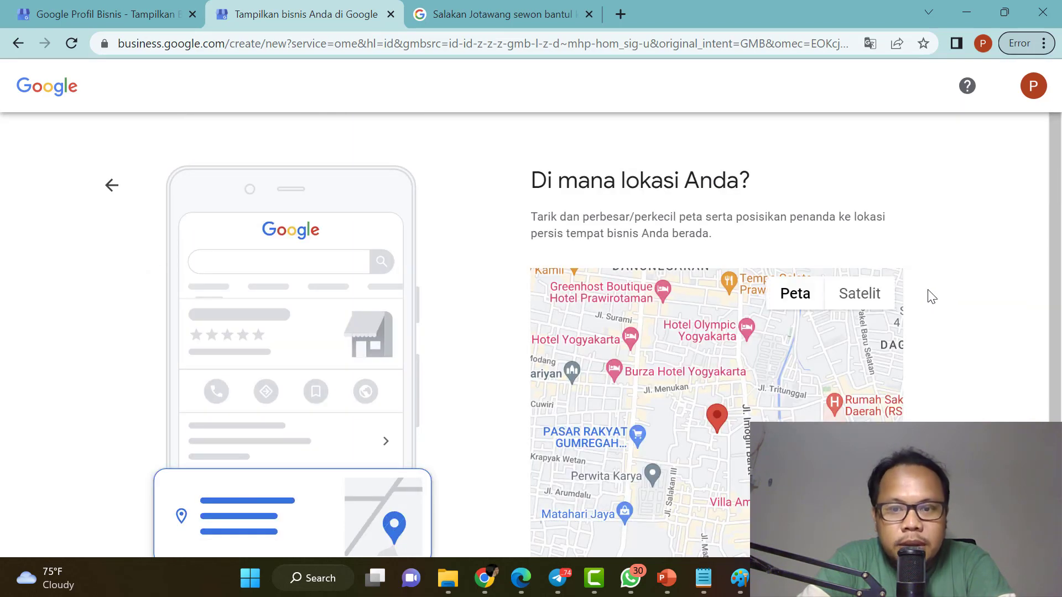
# Step: Centre the map on the current location and drag the pin onto the shop
pyautogui.scroll(-3, 968, 398)
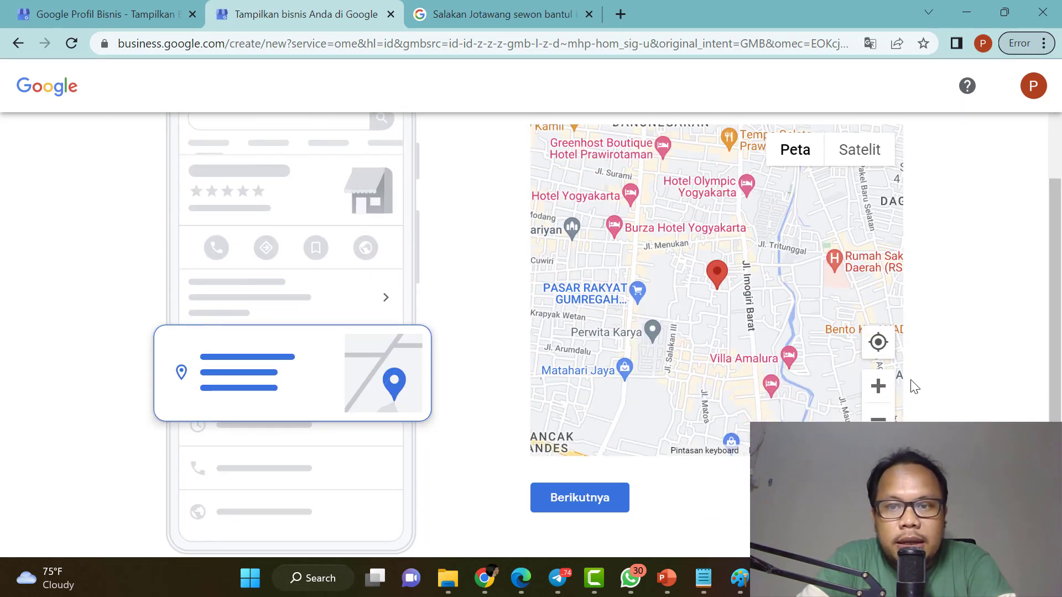
pyautogui.click(878, 343)
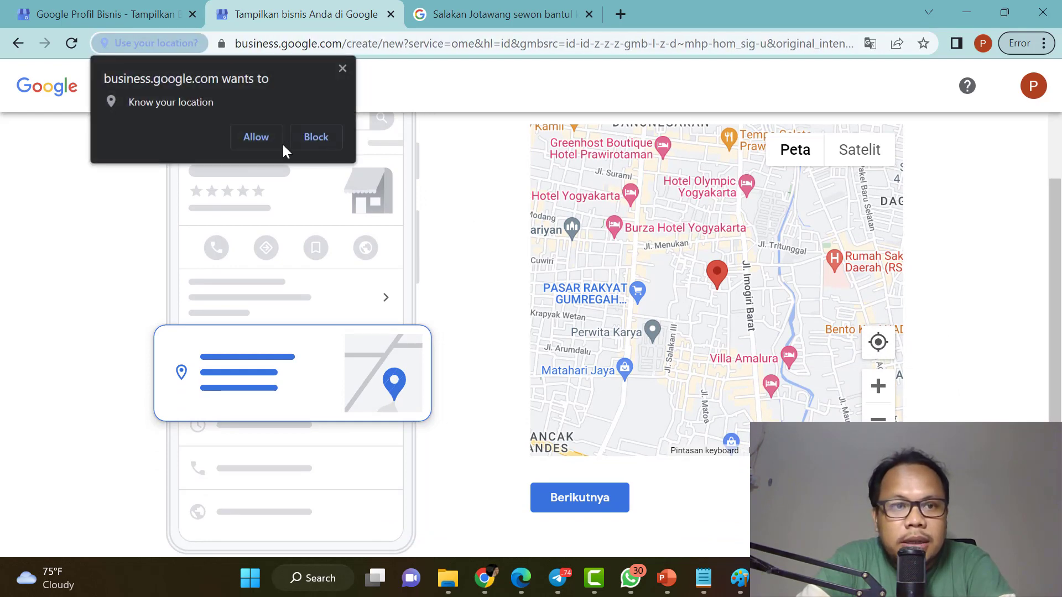
pyautogui.click(256, 139)
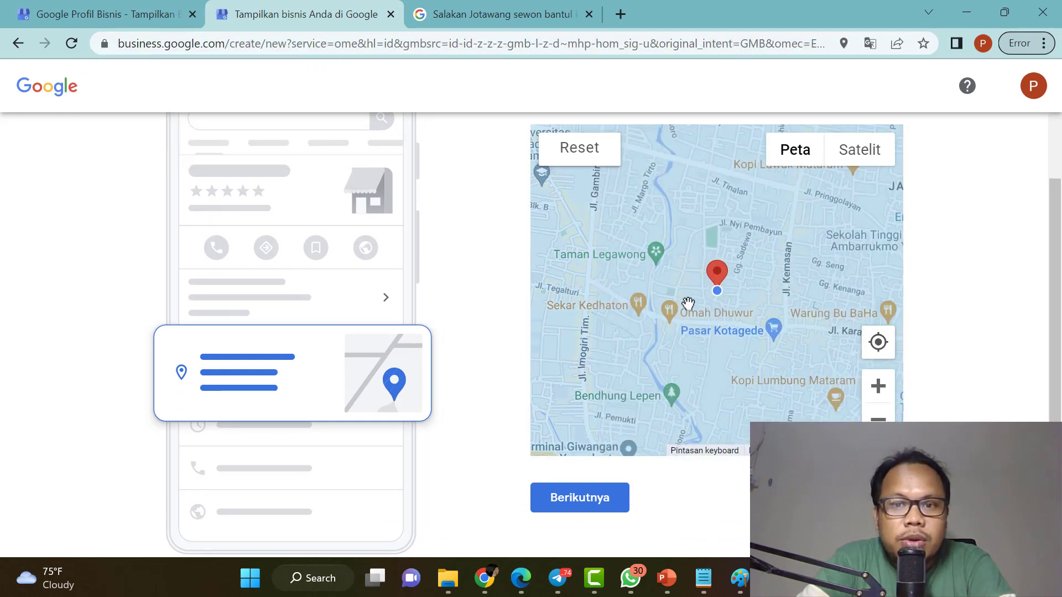
pyautogui.click(878, 397)
pyautogui.doubleClick(878, 397)
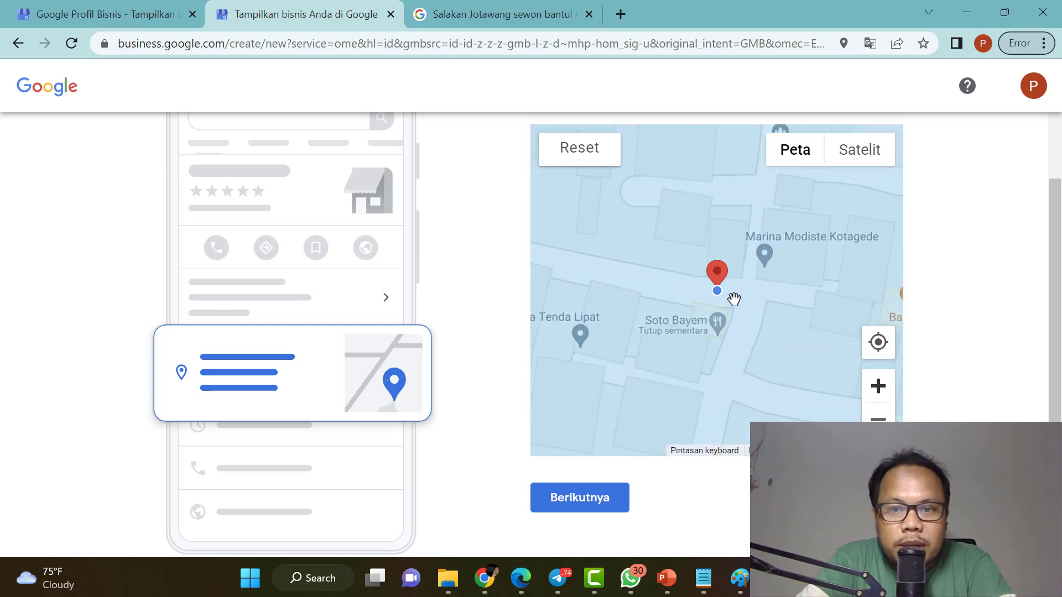
pyautogui.moveTo(721, 271)
pyautogui.mouseDown()
pyautogui.moveTo(723, 250)
pyautogui.moveTo(699, 260)
pyautogui.mouseUp()
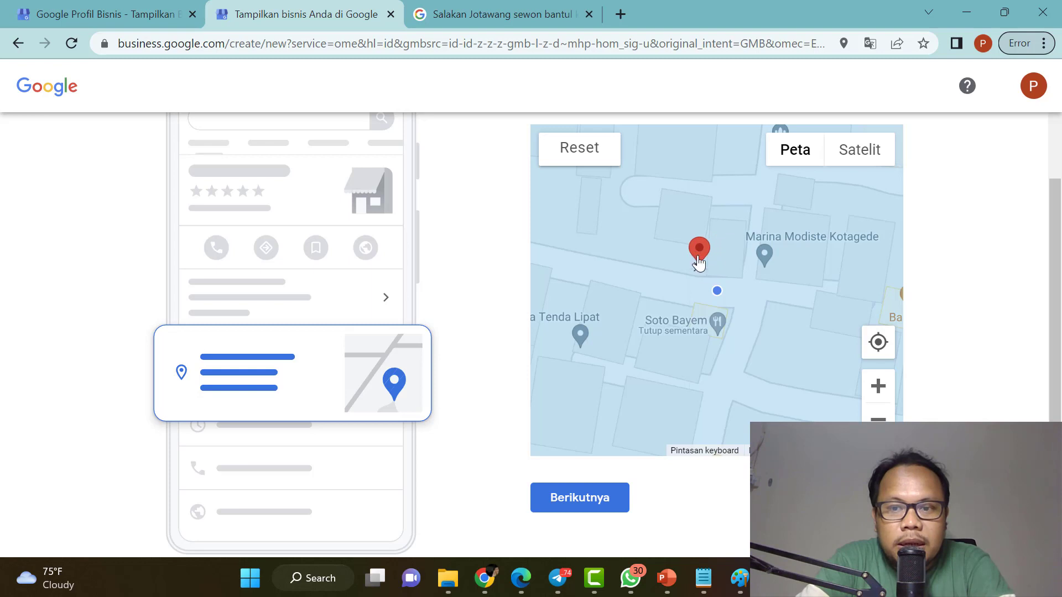
pyautogui.click(611, 499)
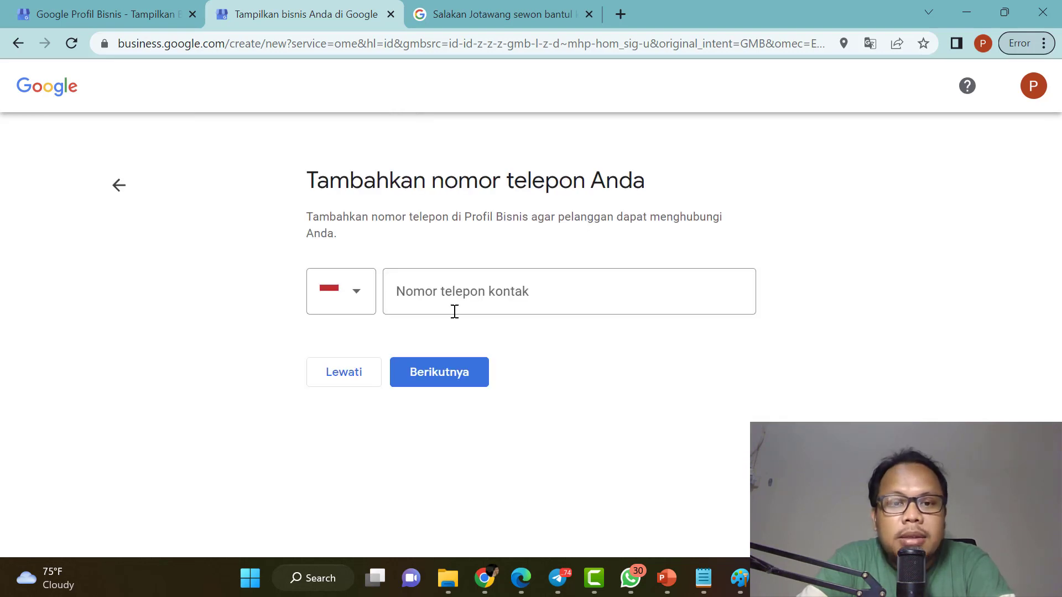
# Step: Enter the business contact phone number and continue
pyautogui.click(428, 295)
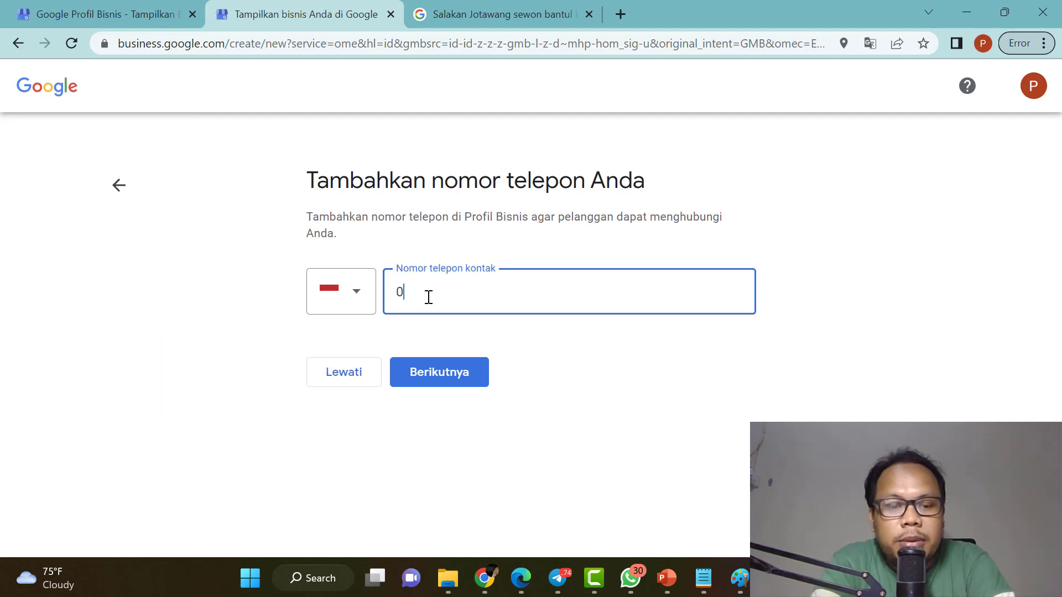
pyautogui.write('7320')
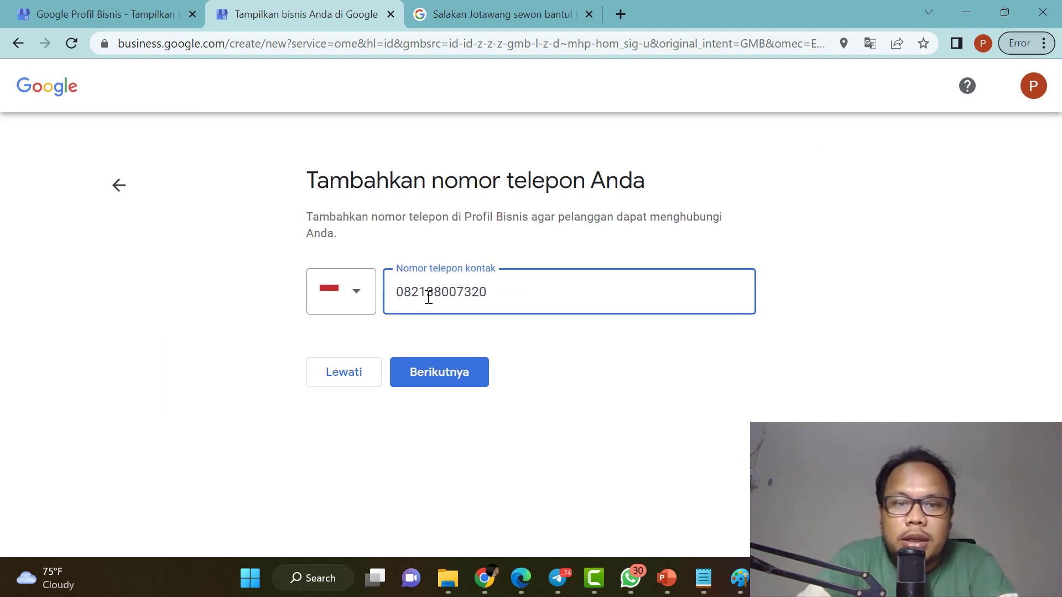
pyautogui.click(436, 373)
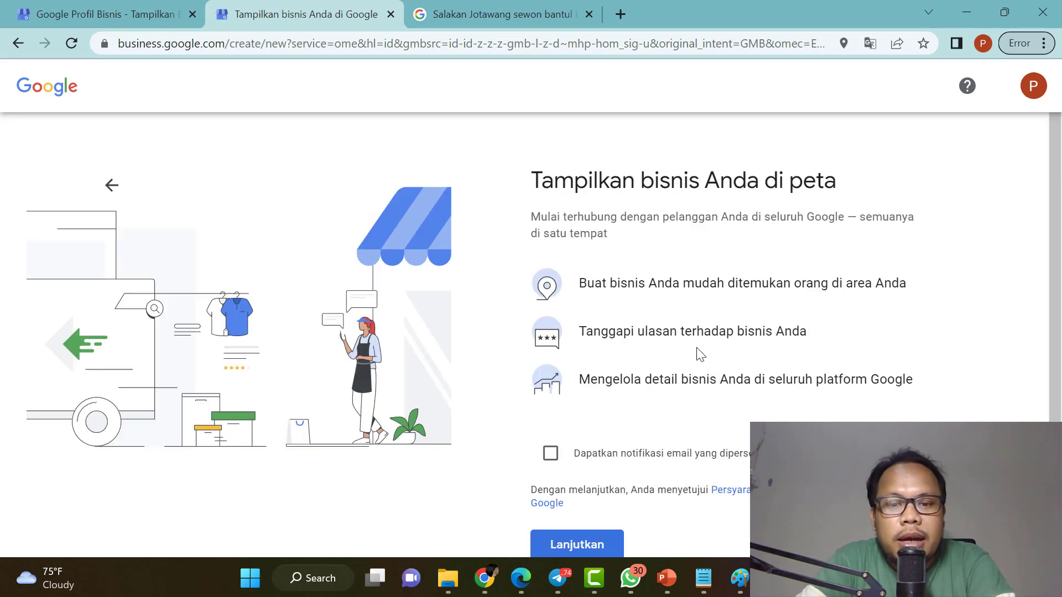
# Step: Tick 'Dapatkan notifikasi email' and continue to verification
pyautogui.moveTo(534, 180); pyautogui.dragTo(868, 187)
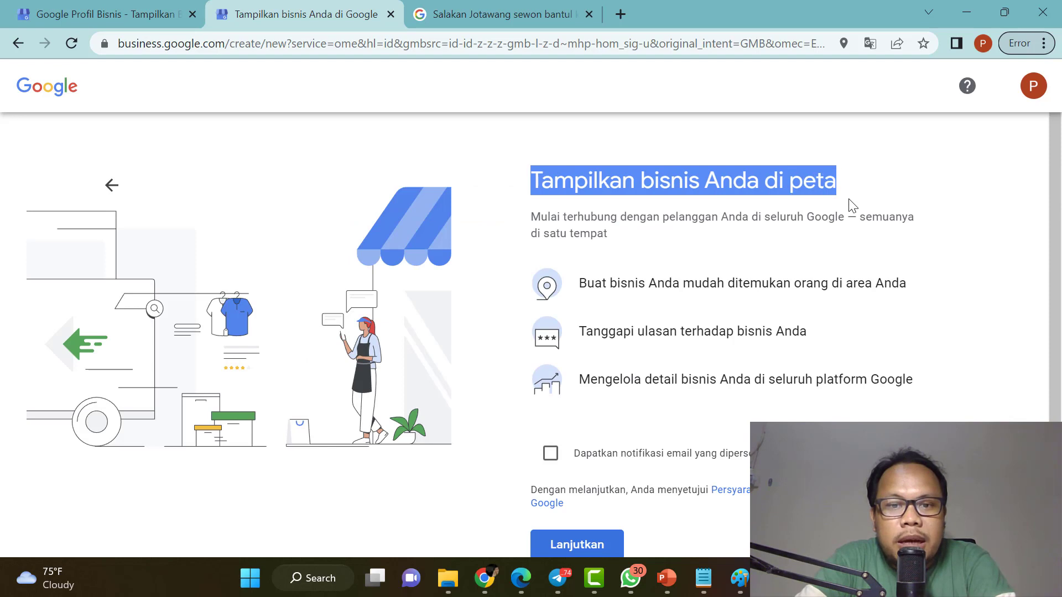
pyautogui.scroll(-1, 725, 326)
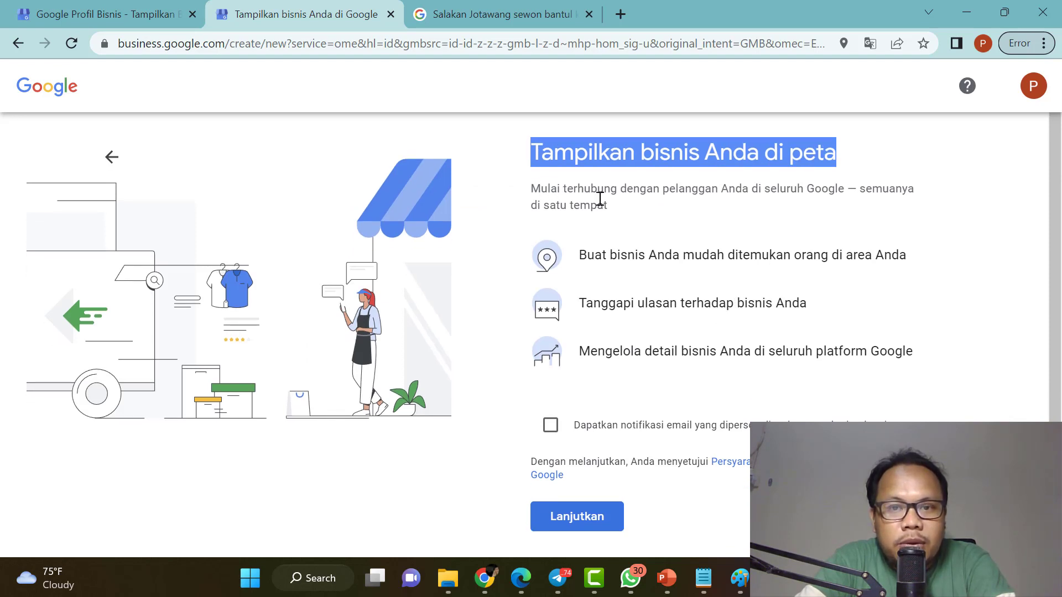
pyautogui.moveTo(579, 257); pyautogui.dragTo(967, 278)
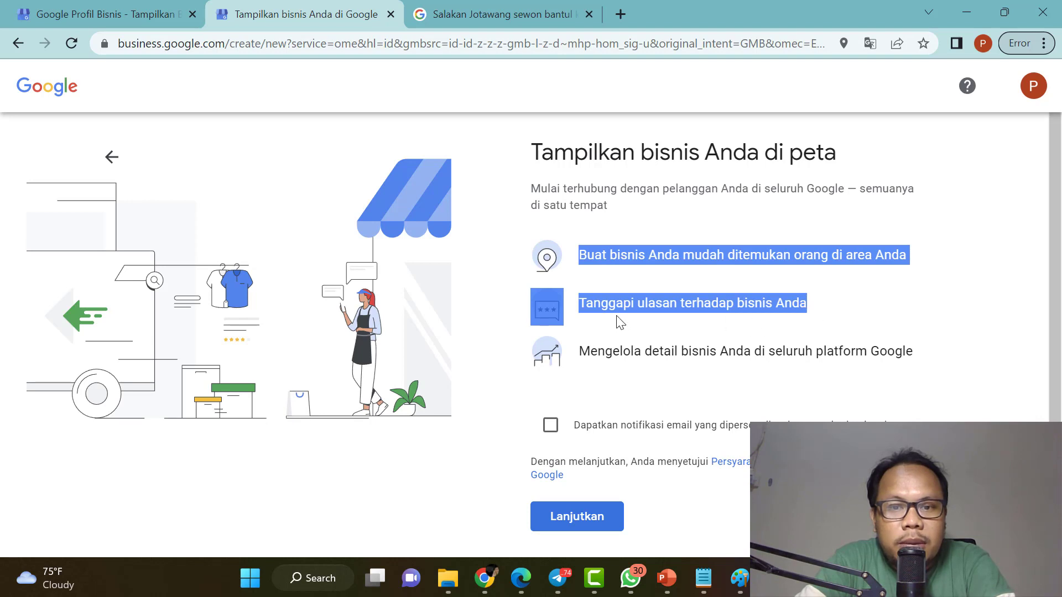
pyautogui.click(551, 426)
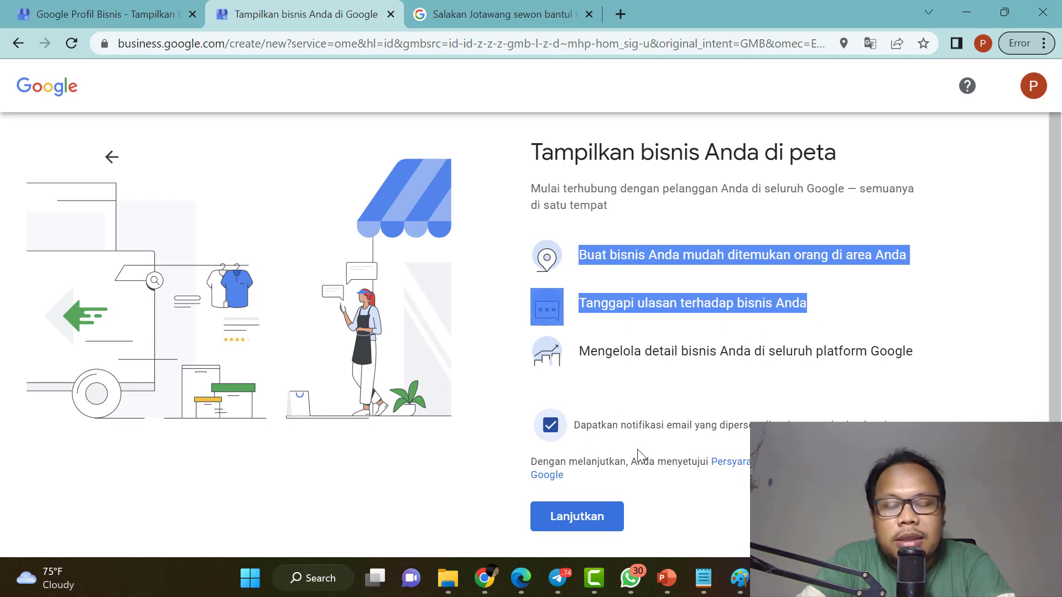
pyautogui.click(841, 337)
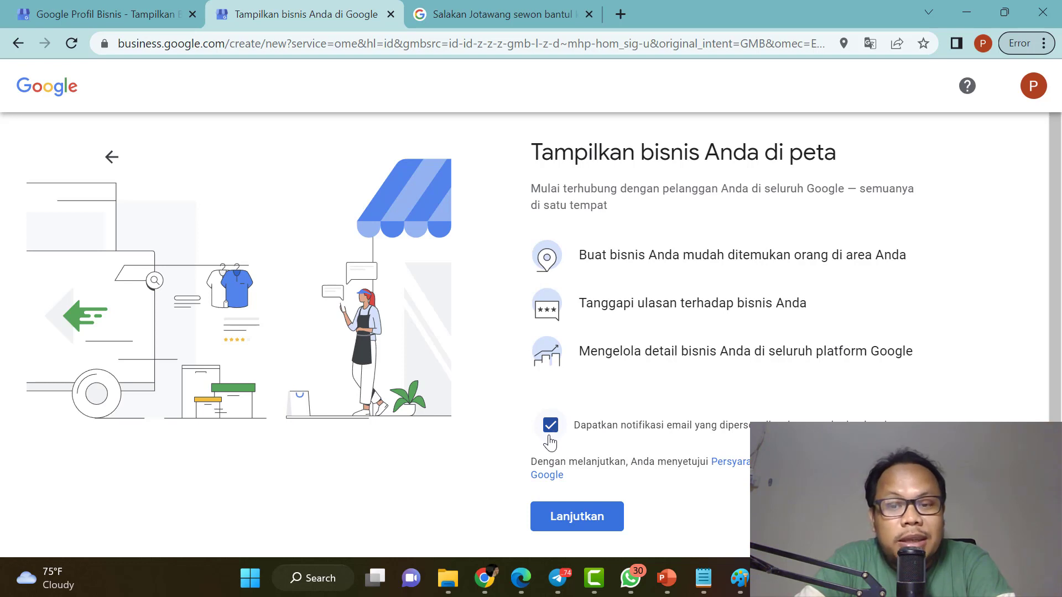
pyautogui.click(586, 525)
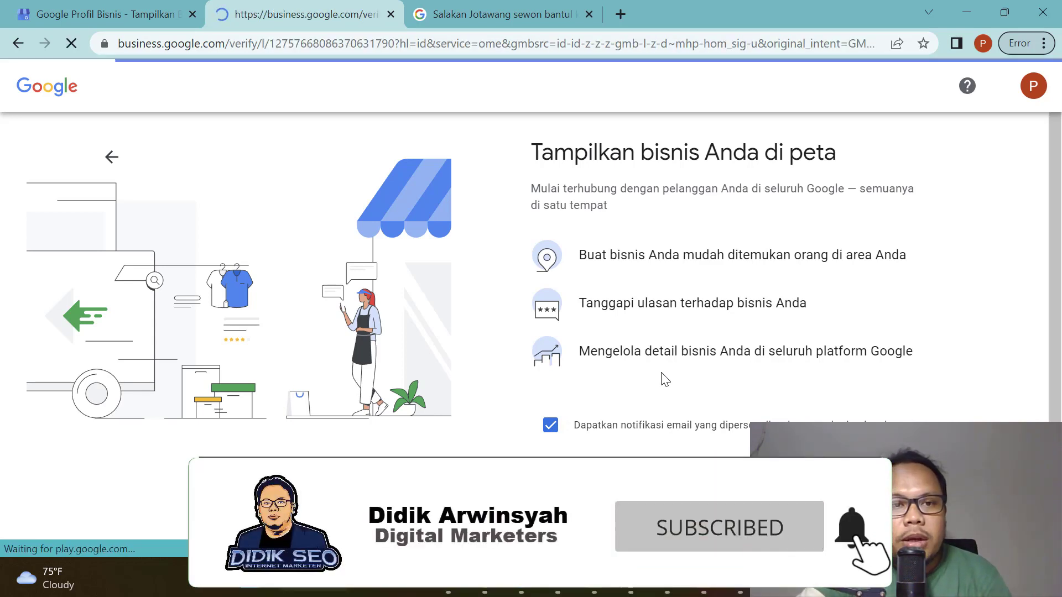
# Step: Compare the email code, phone code and skip-verification options
pyautogui.scroll(-3, 934, 349)
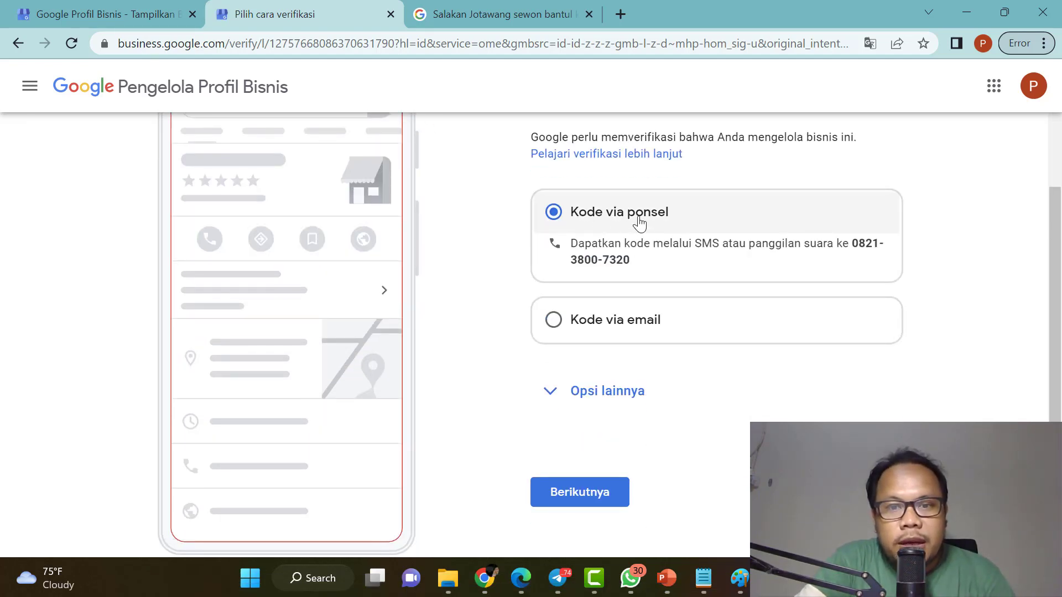
pyautogui.click(568, 318)
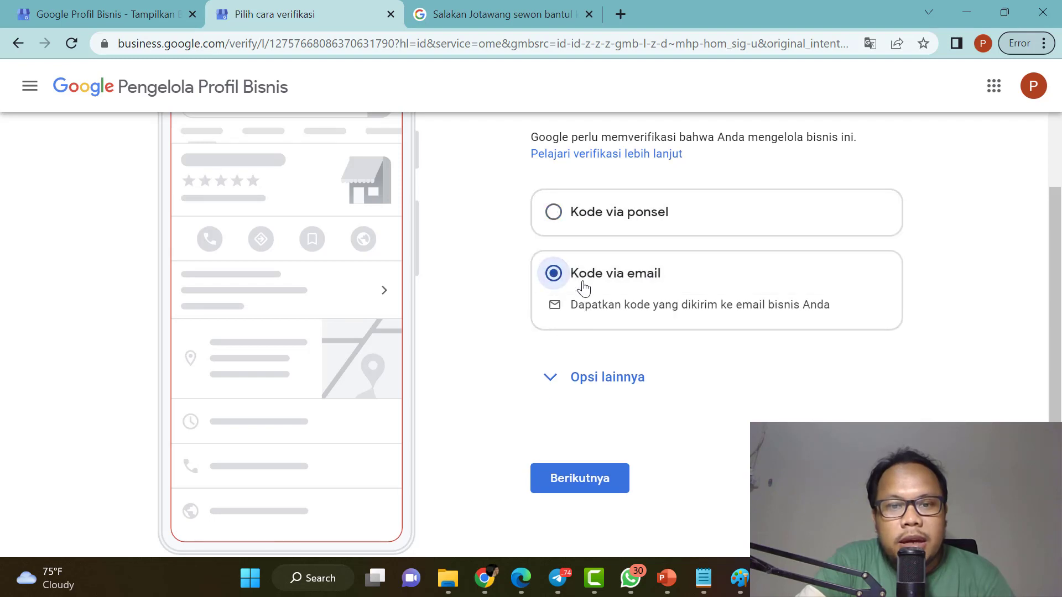
pyautogui.click(556, 218)
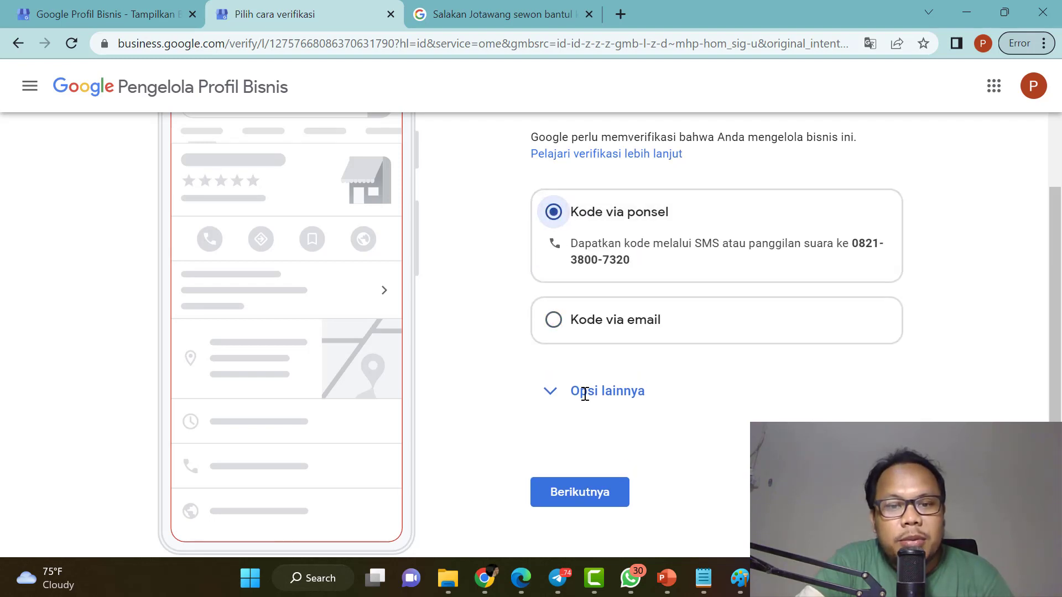
pyautogui.click(563, 400)
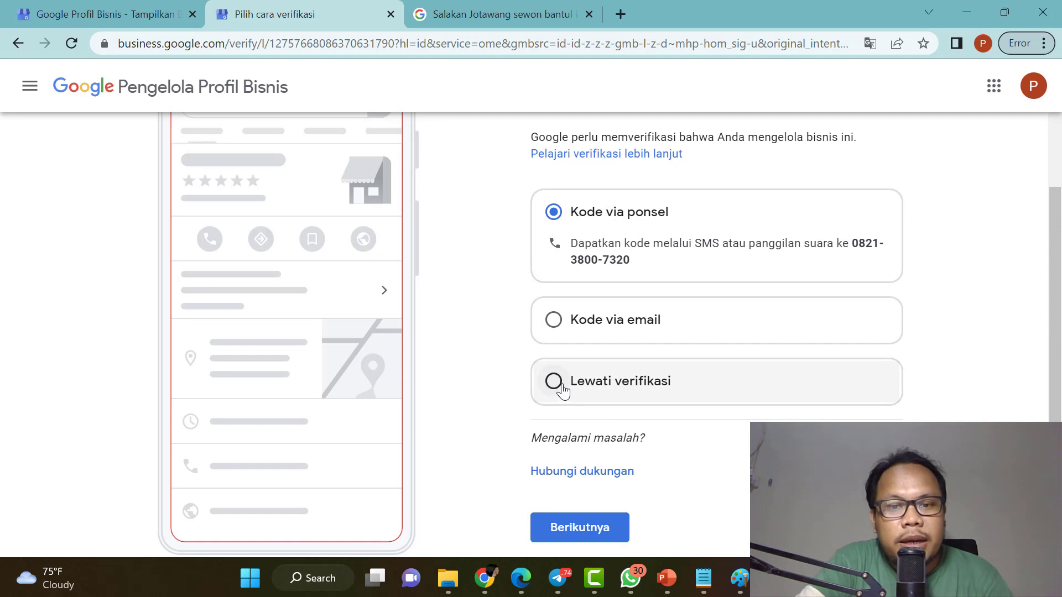
pyautogui.click(560, 382)
pyautogui.click(574, 229)
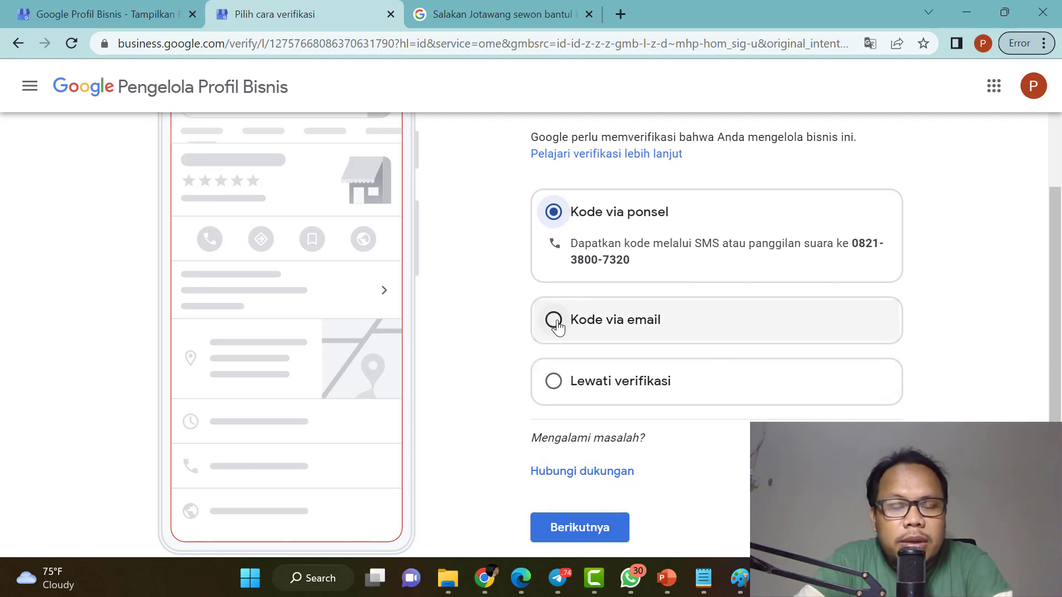
pyautogui.click(554, 320)
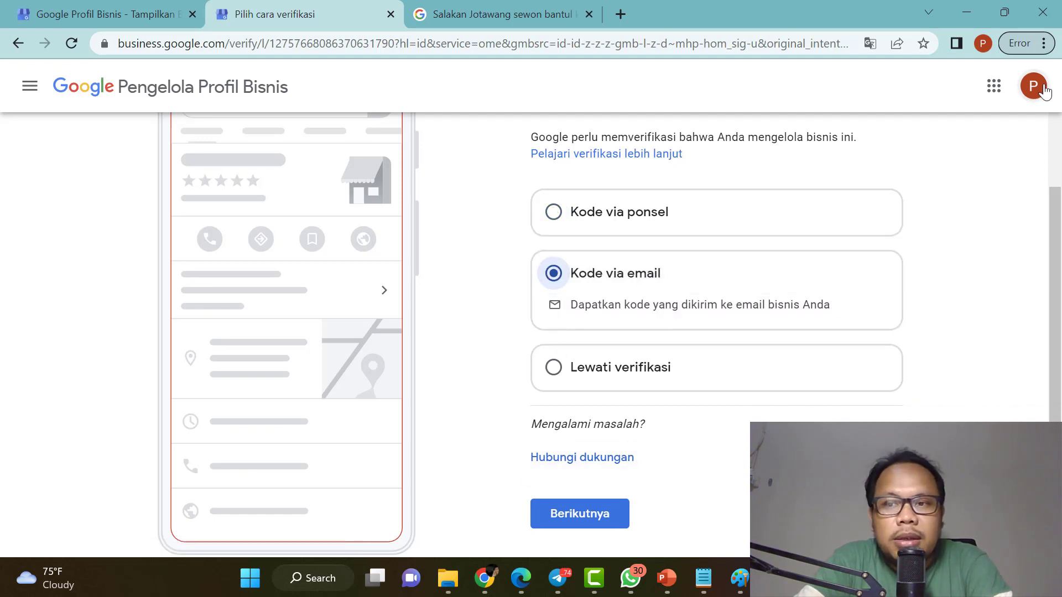
pyautogui.click(1033, 87)
pyautogui.click(1041, 86)
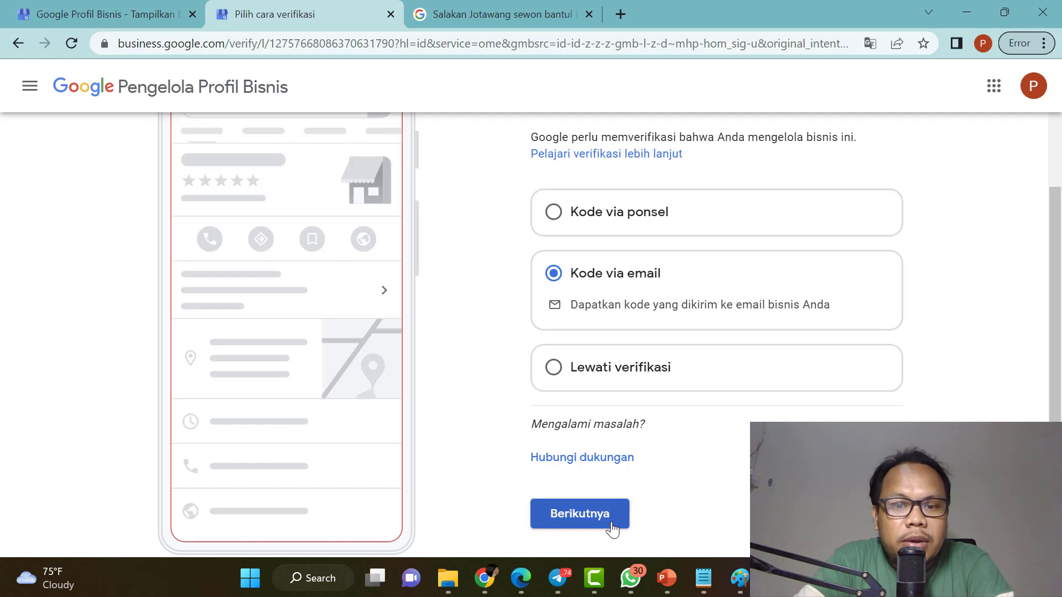
# Step: Back out of the email code step and continue with SMS code verification
pyautogui.click(609, 519)
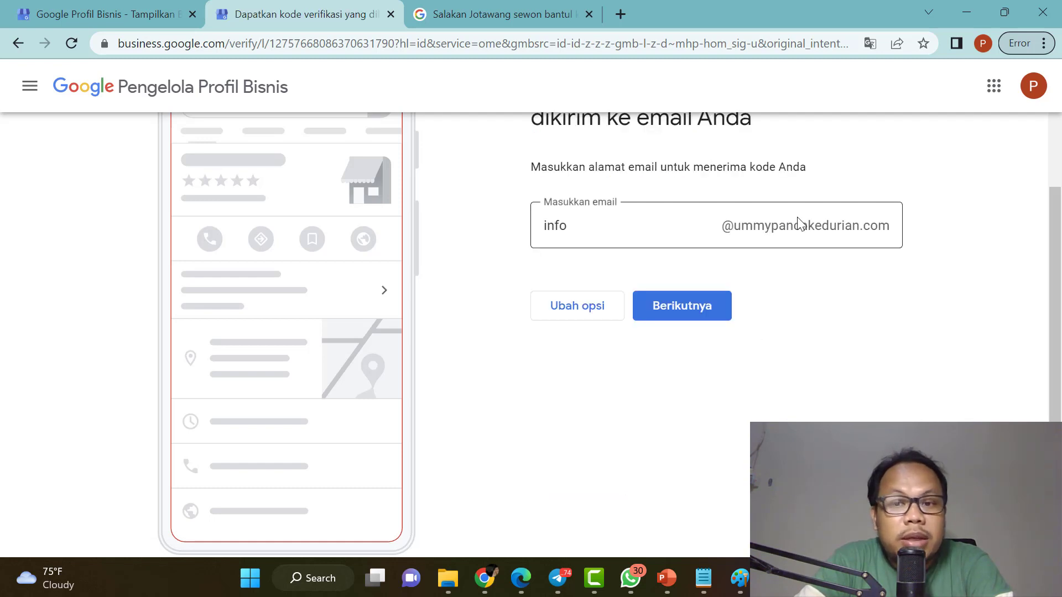
pyautogui.scroll(3, 783, 283)
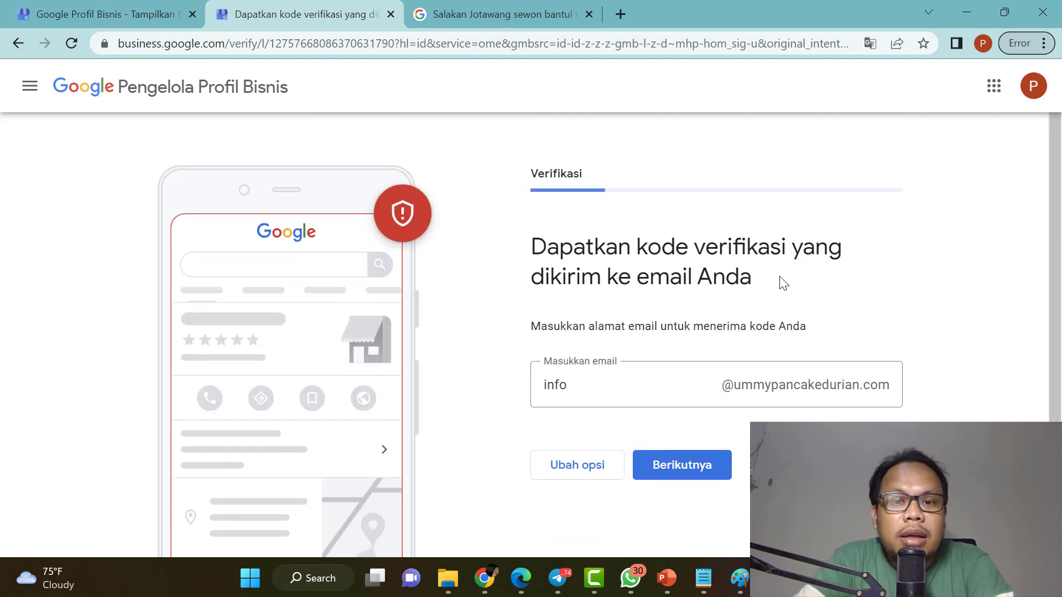
pyautogui.click(588, 470)
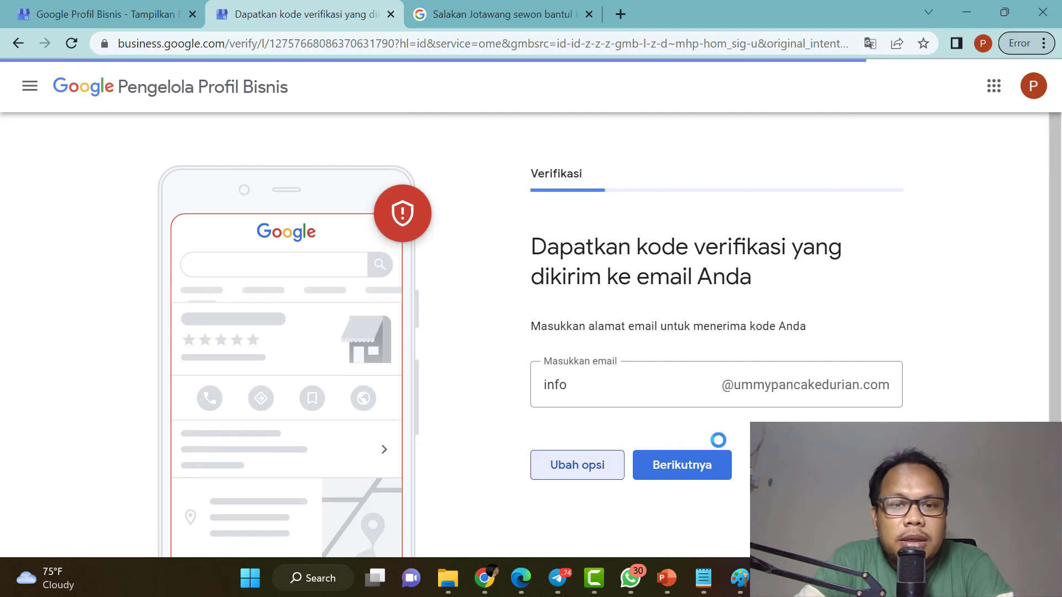
pyautogui.scroll(-3, 621, 373)
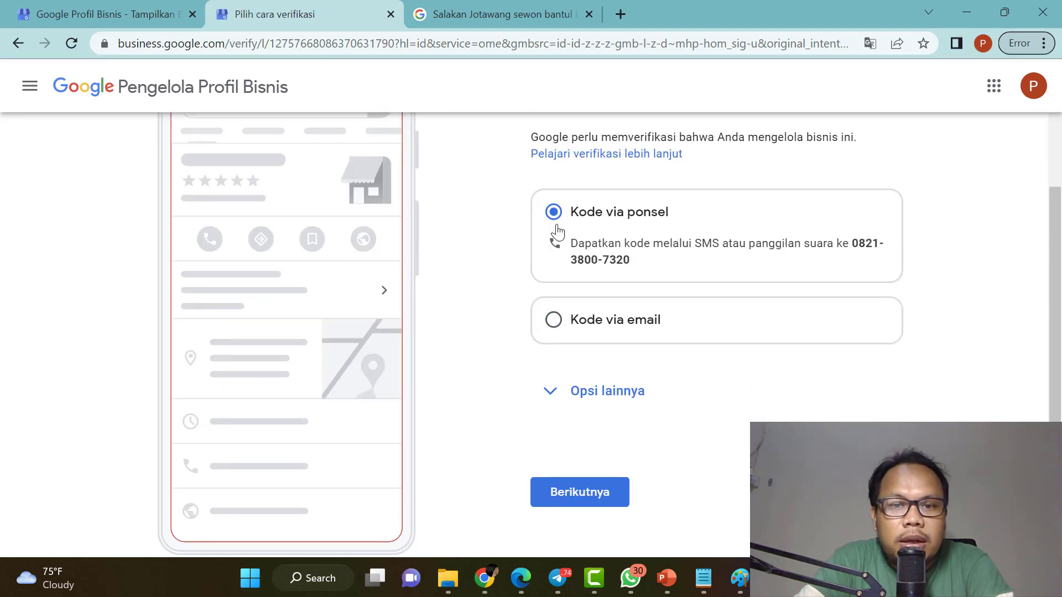
pyautogui.click(579, 493)
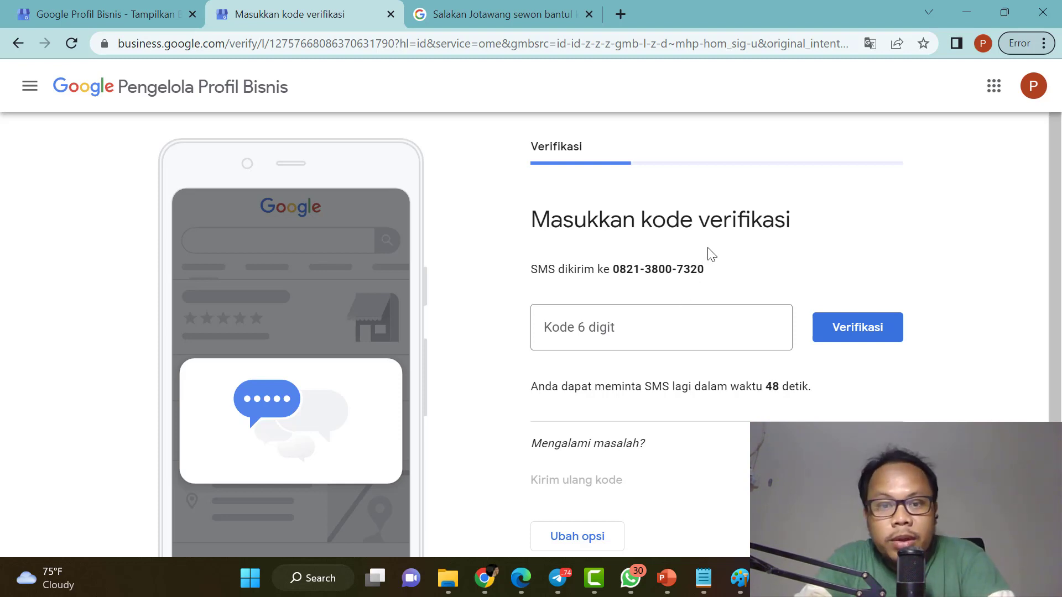
# Step: Enter the 6-digit SMS code, verify the listing, and continue to opening hours
pyautogui.click(667, 321)
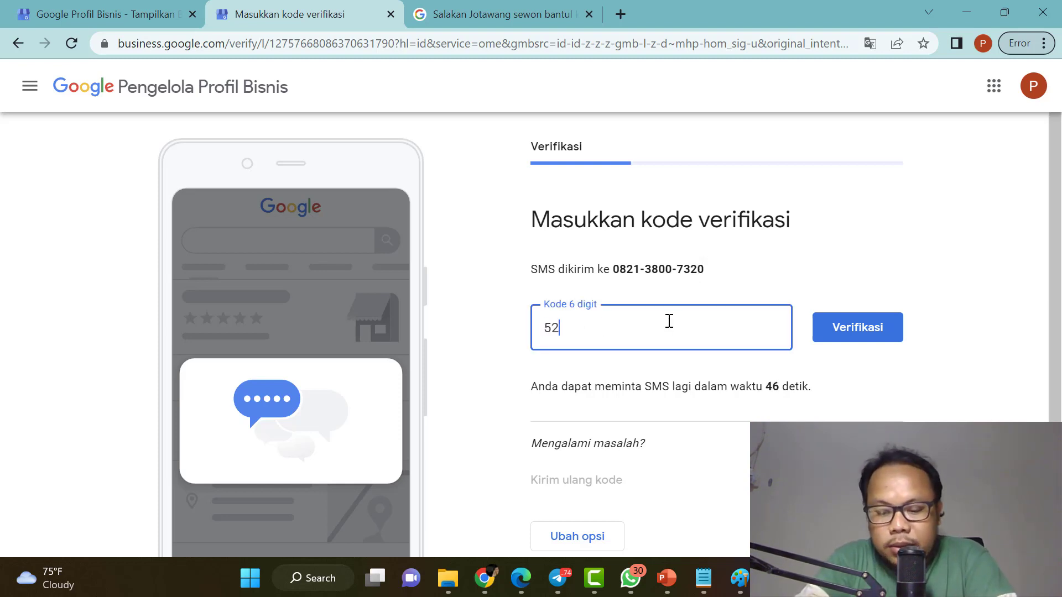
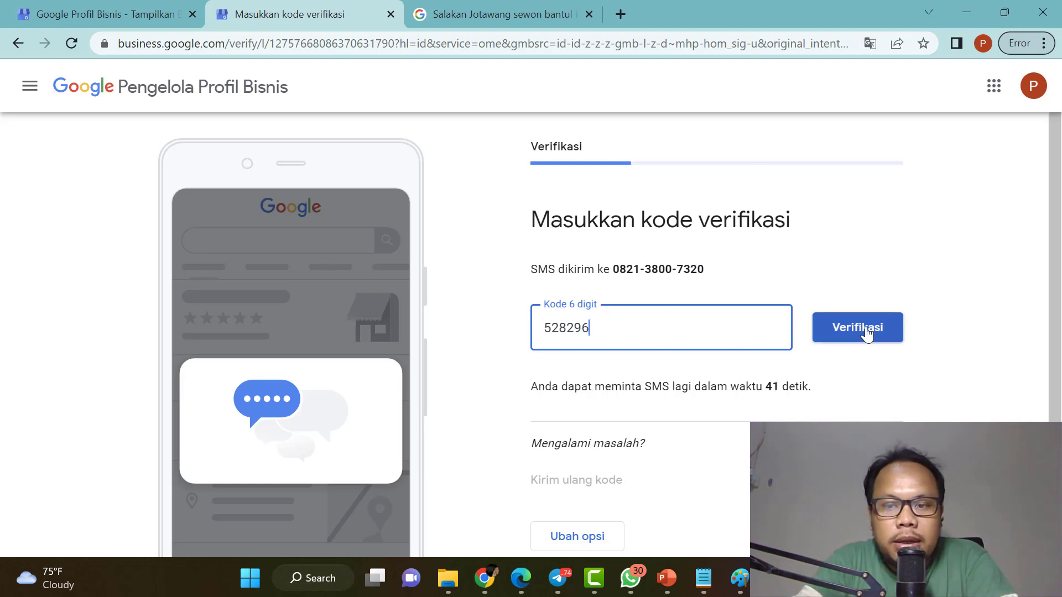
pyautogui.click(867, 331)
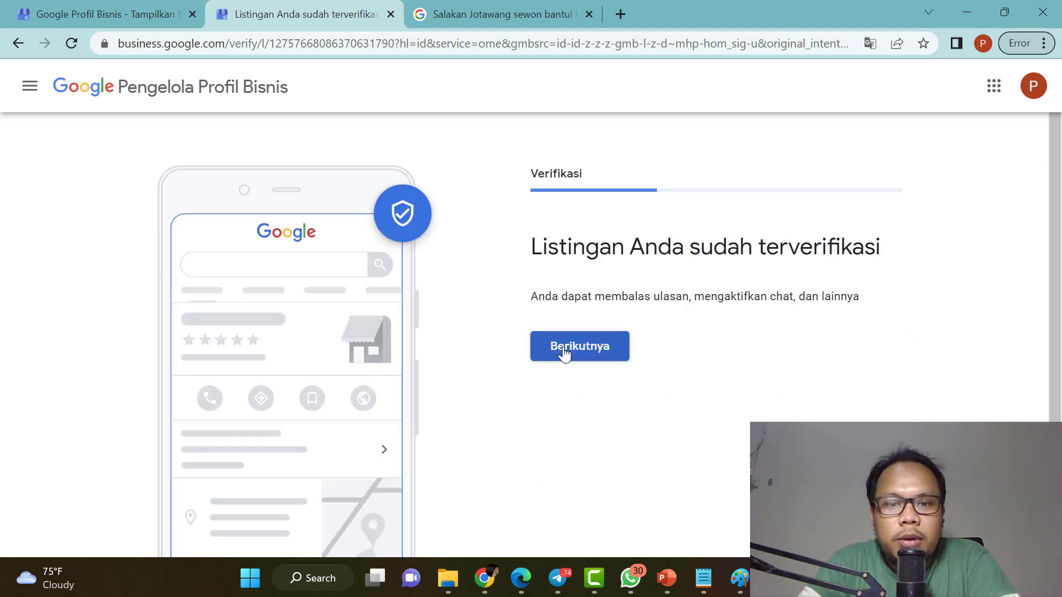
pyautogui.click(564, 354)
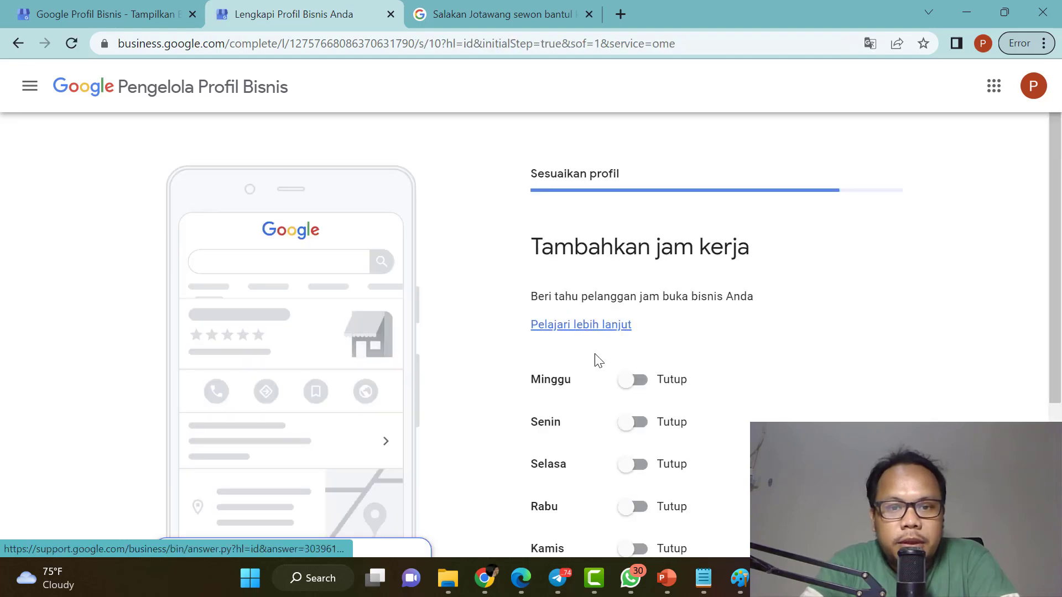
pyautogui.scroll(-3, 597, 358)
pyautogui.scroll(3, 701, 342)
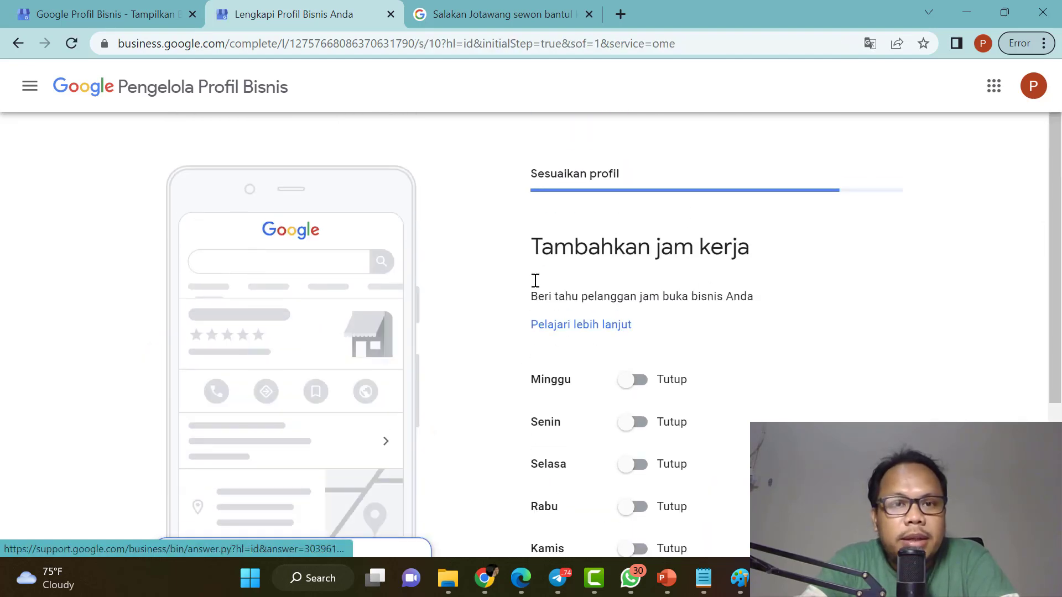
# Step: In the help article, collapse the Kategori guidelines and expand the Jam buka section
pyautogui.click(517, 582)
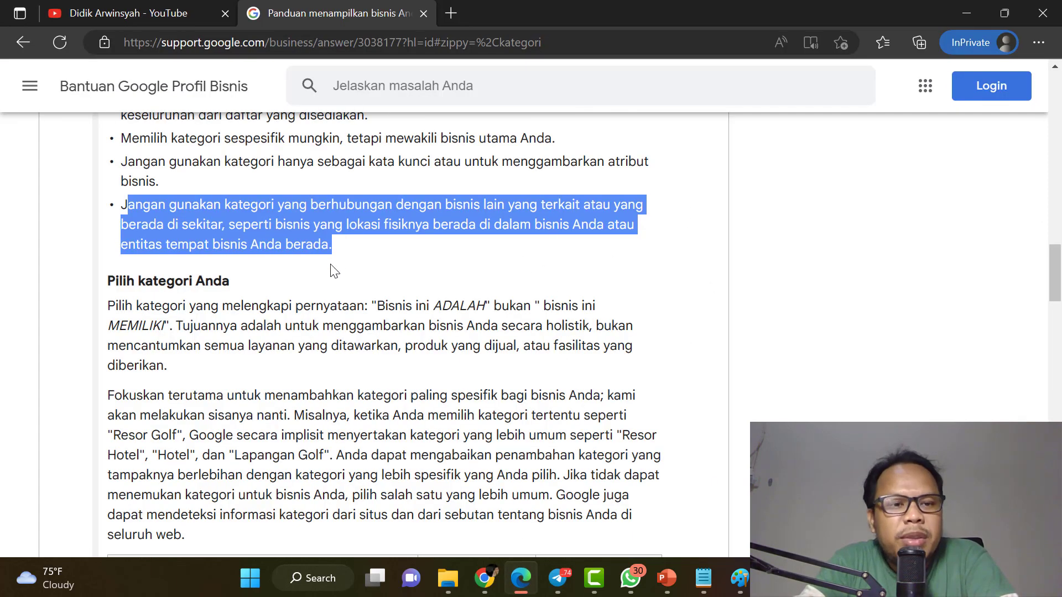
pyautogui.scroll(7, 450, 303)
pyautogui.click(666, 468)
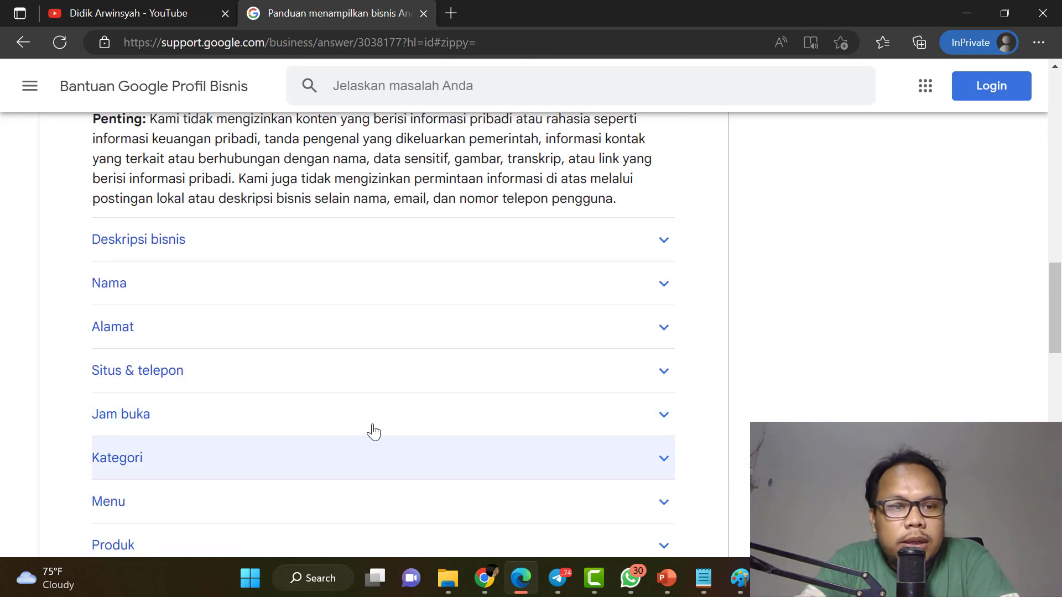
pyautogui.click(669, 424)
pyautogui.scroll(-13, 558, 410)
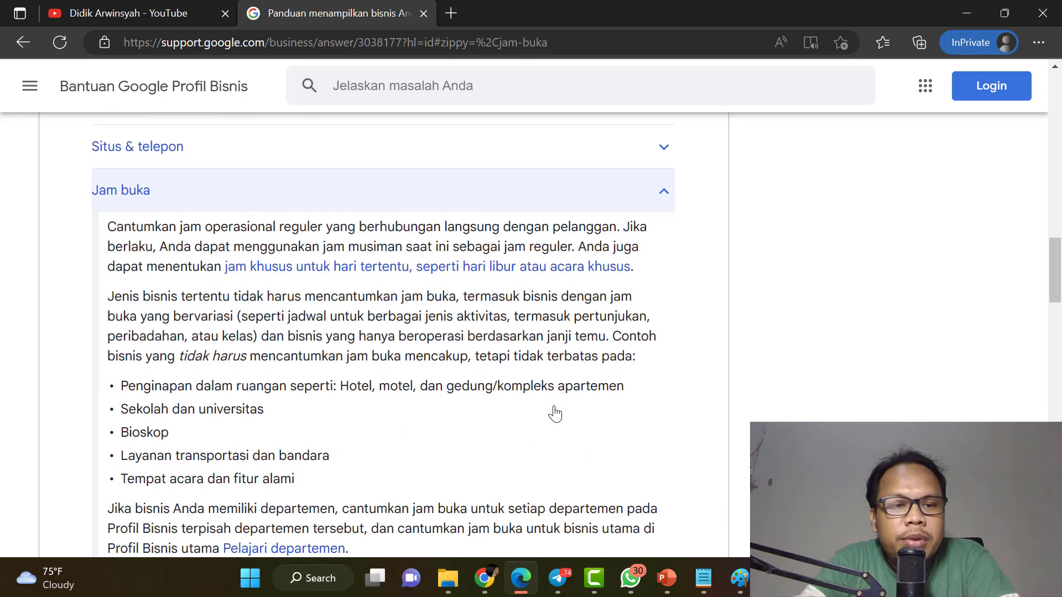
pyautogui.scroll(-4, 553, 406)
pyautogui.scroll(4, 366, 383)
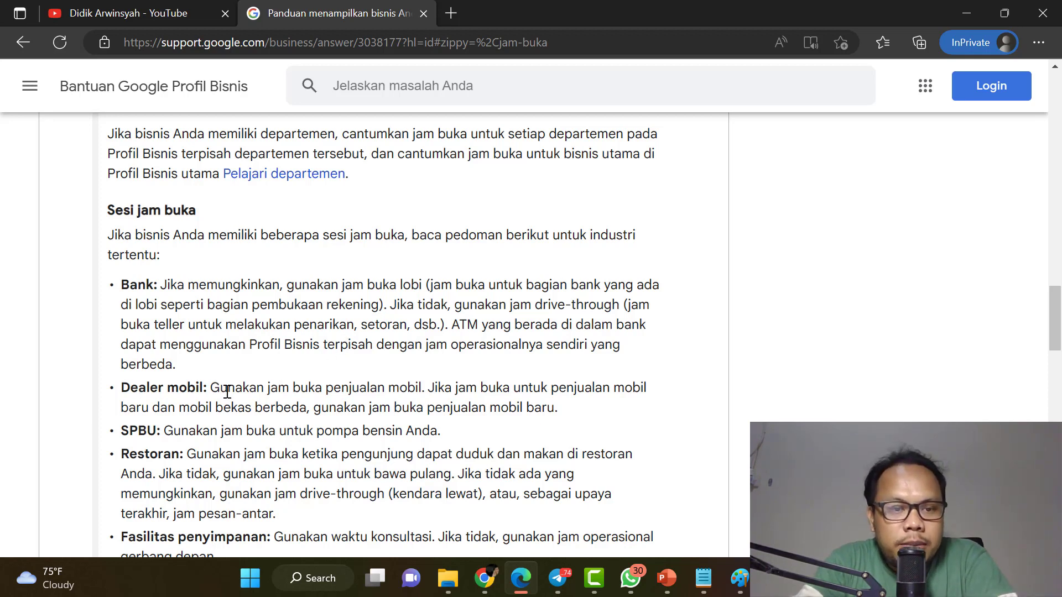
# Step: Read the car dealer opening-hours guidance, then return to the profile's hours form
pyautogui.moveTo(212, 389); pyautogui.dragTo(427, 384)
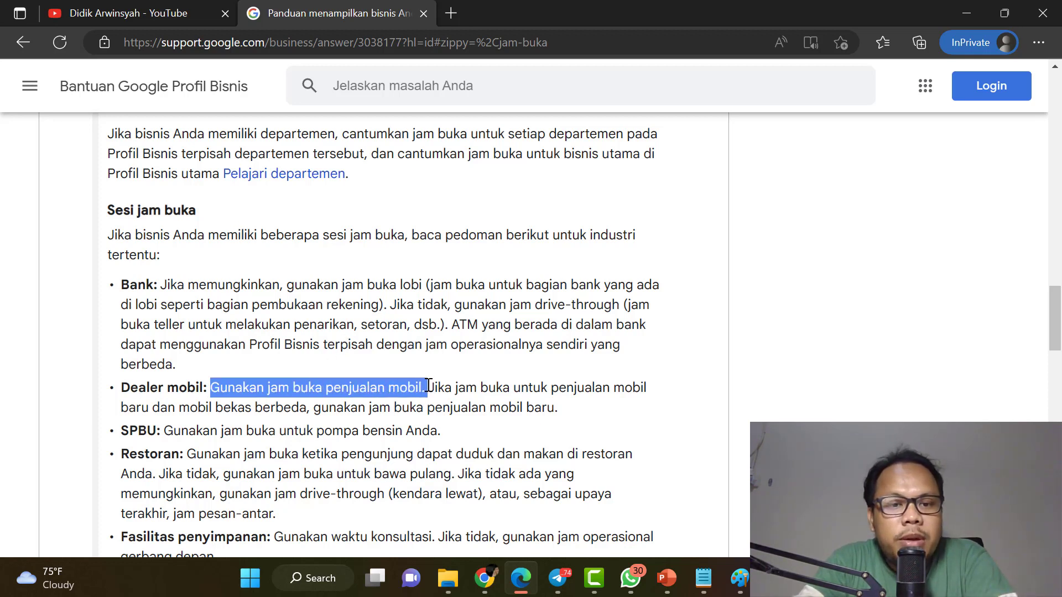
pyautogui.click(434, 388)
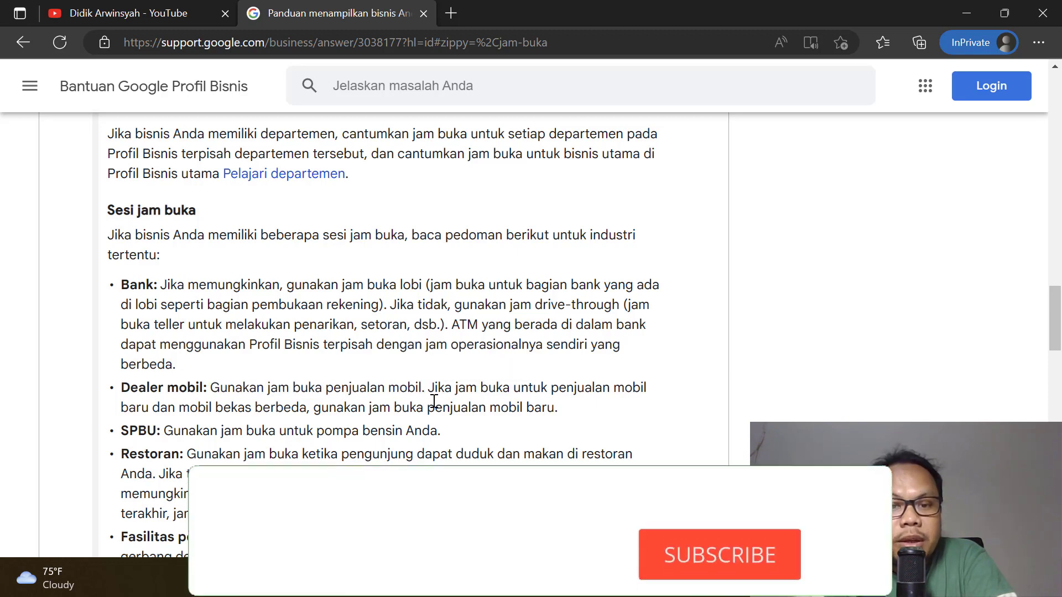
pyautogui.moveTo(434, 387); pyautogui.dragTo(557, 407)
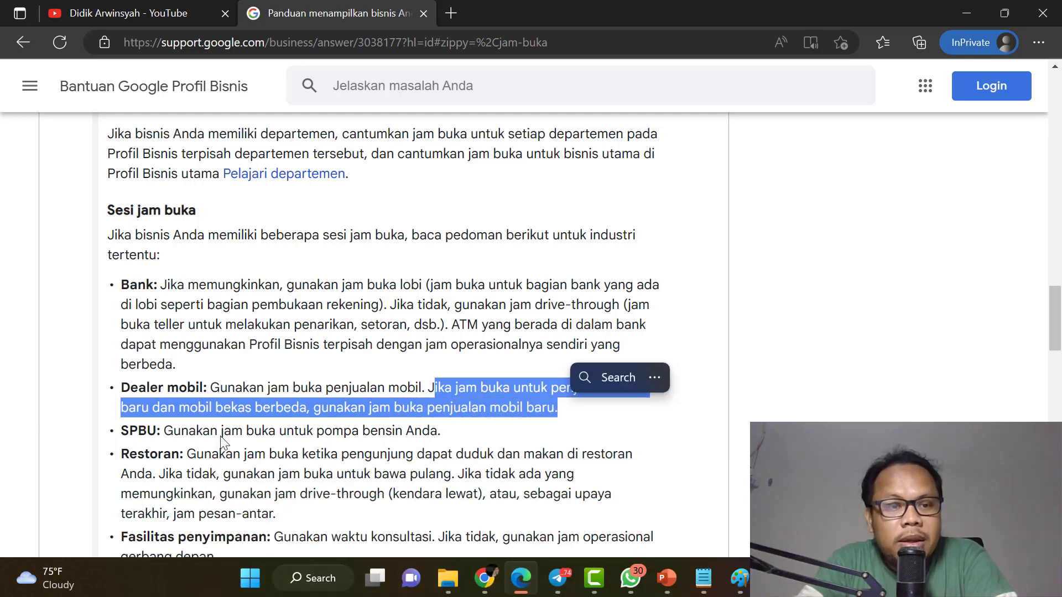
pyautogui.click(511, 433)
pyautogui.scroll(-3, 511, 433)
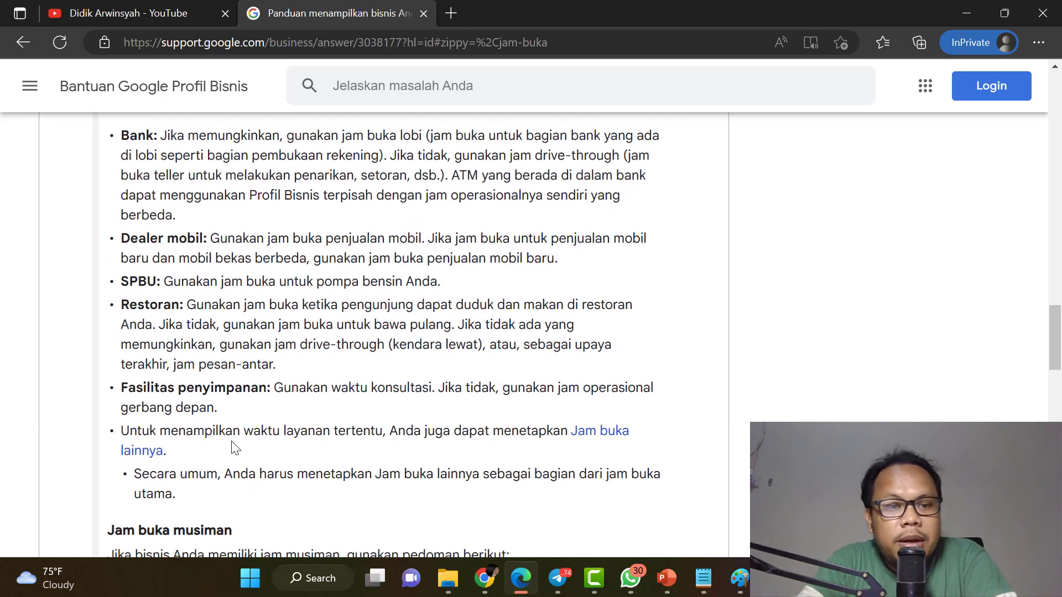
pyautogui.scroll(10, 594, 396)
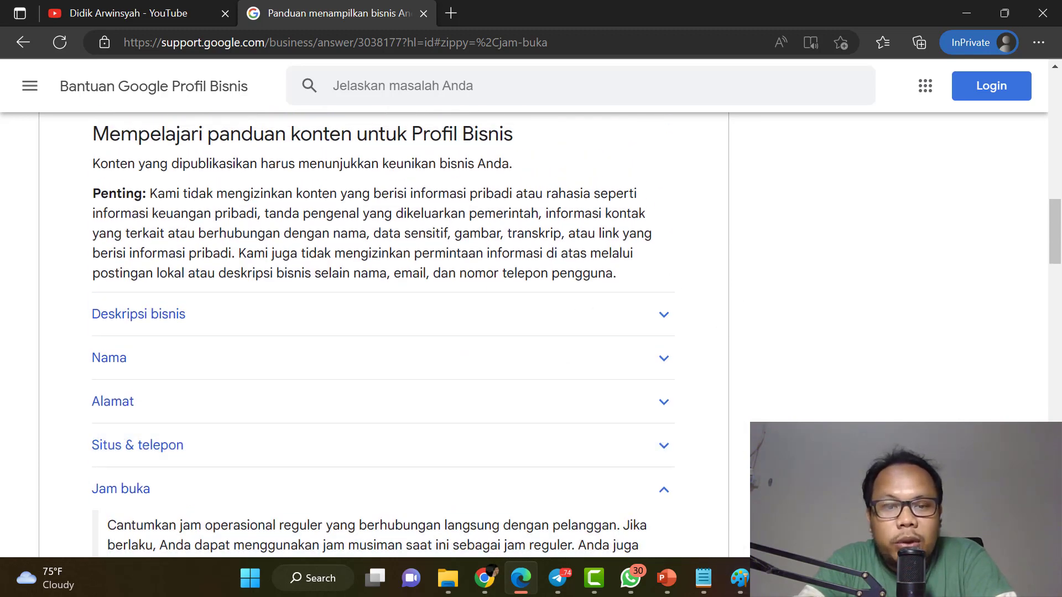
pyautogui.click(777, 578)
# Step: Set Senin and Selasa as open days from 08.00 to 16.00
pyautogui.click(645, 425)
pyautogui.scroll(-1, 669, 412)
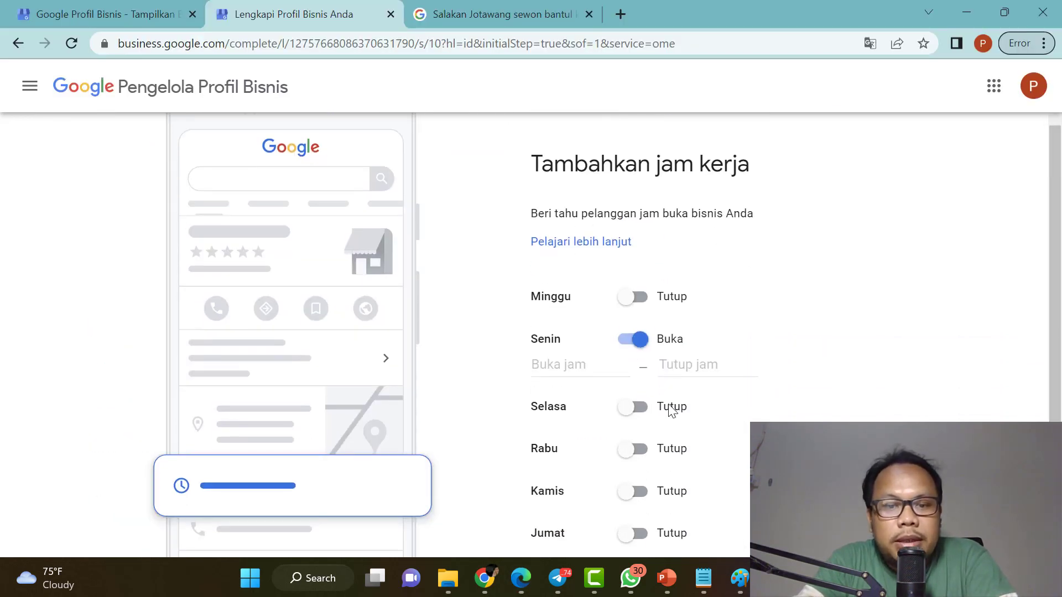
pyautogui.click(568, 367)
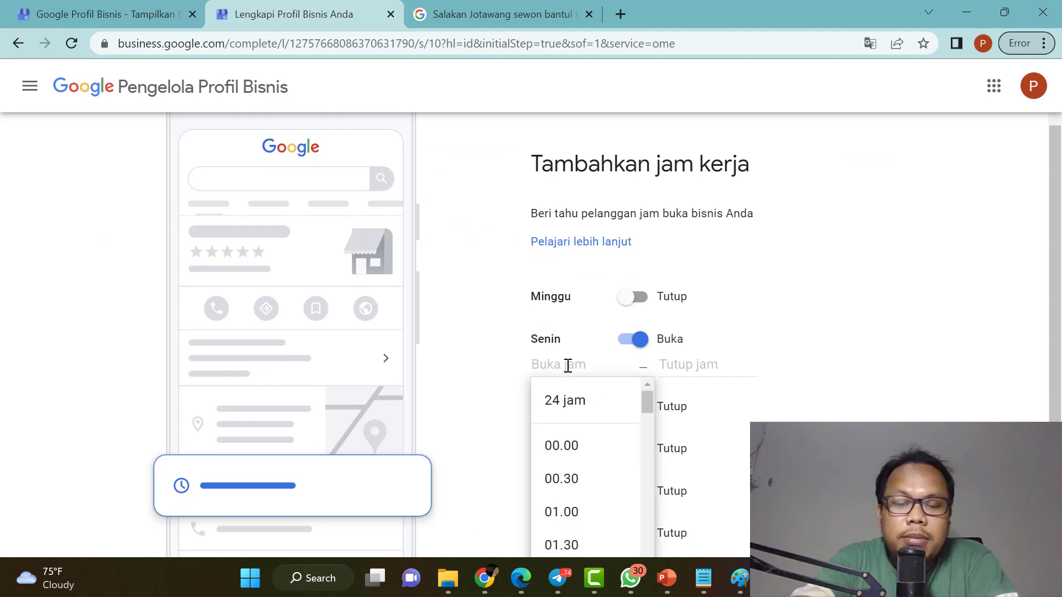
pyautogui.write('08')
pyautogui.click(608, 445)
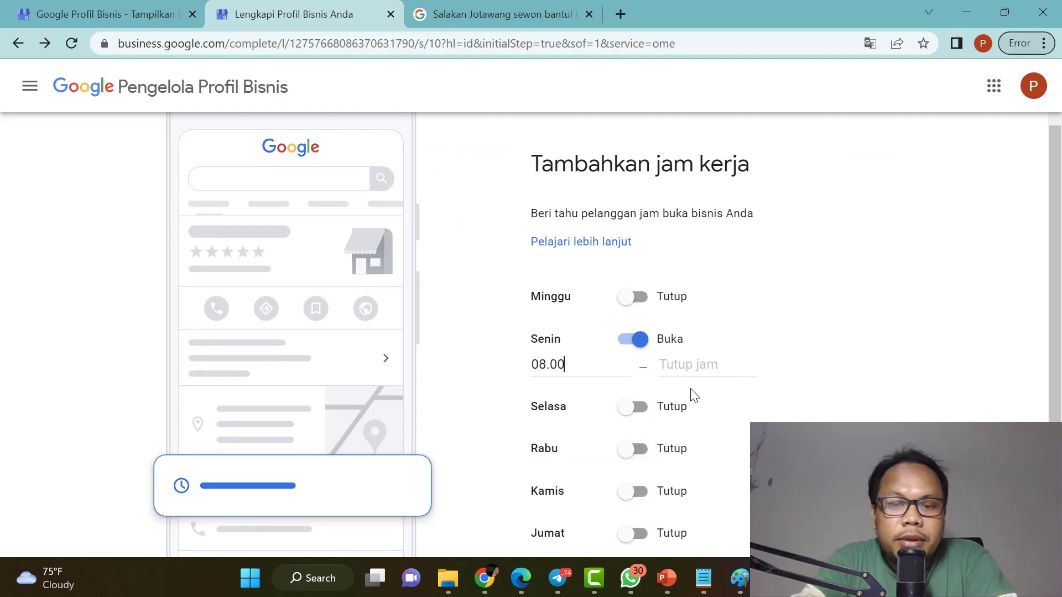
pyautogui.click(710, 360)
pyautogui.write('16')
pyautogui.click(706, 450)
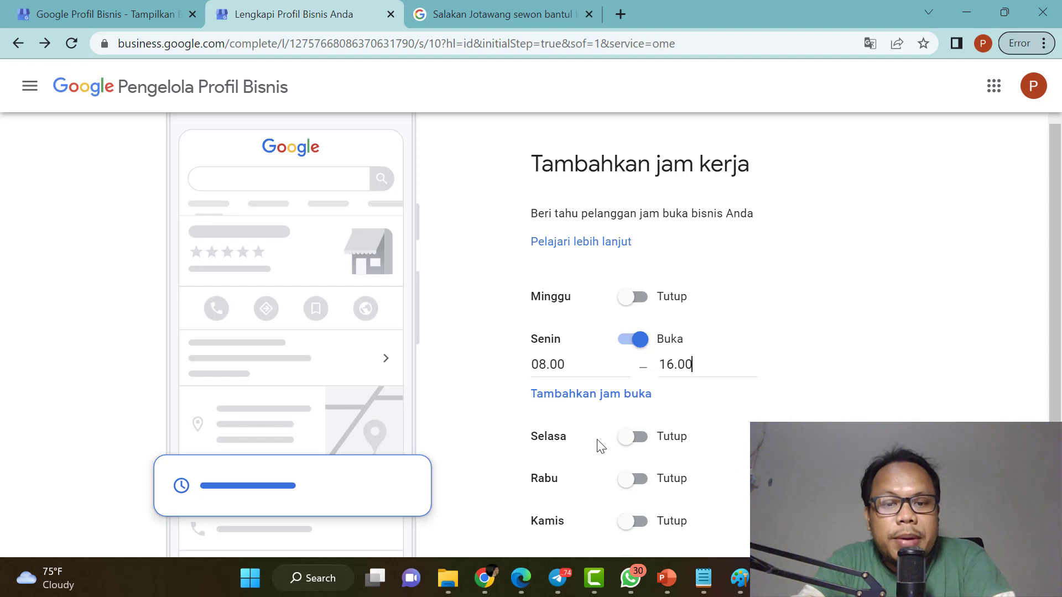
pyautogui.click(633, 437)
pyautogui.scroll(-1, 636, 431)
pyautogui.click(598, 379)
pyautogui.write('08')
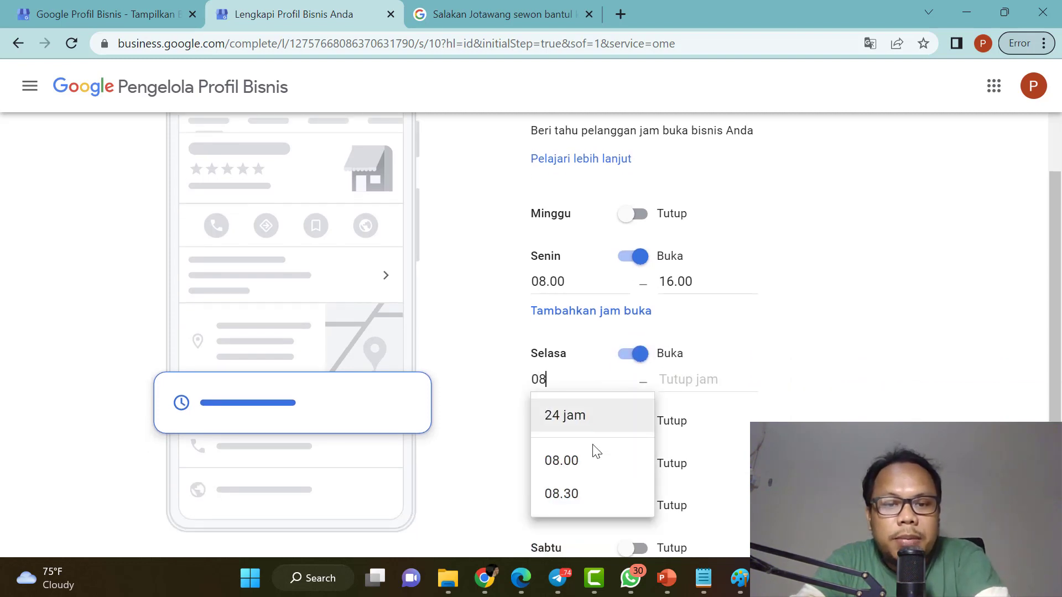
pyautogui.click(636, 462)
pyautogui.click(676, 378)
pyautogui.scroll(-1, 676, 377)
pyautogui.write('16')
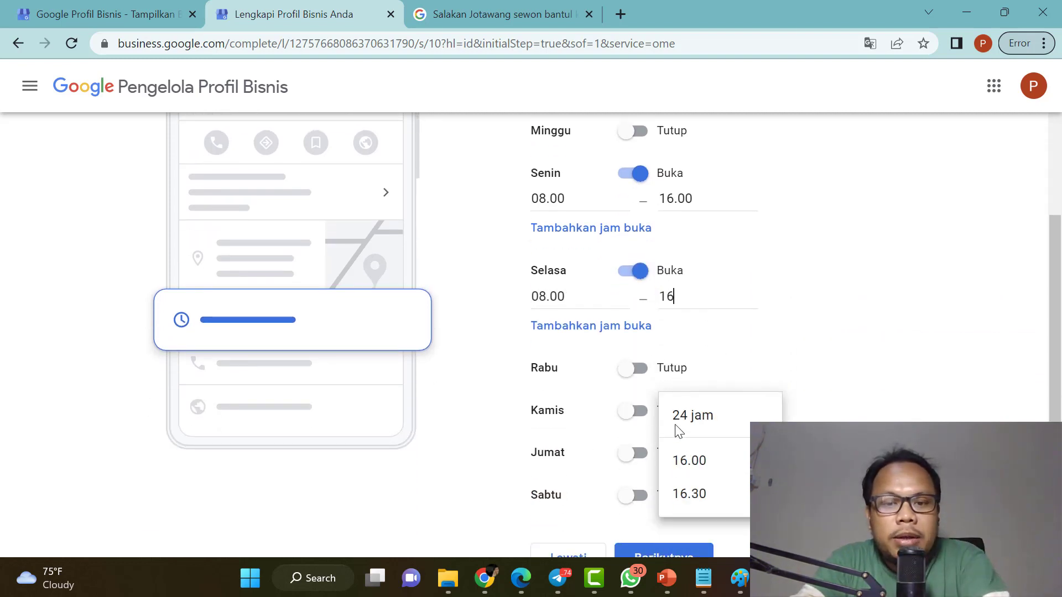
pyautogui.click(688, 460)
# Step: Set Rabu and Kamis as open days from 08.00 to 16.00
pyautogui.click(636, 371)
pyautogui.click(569, 396)
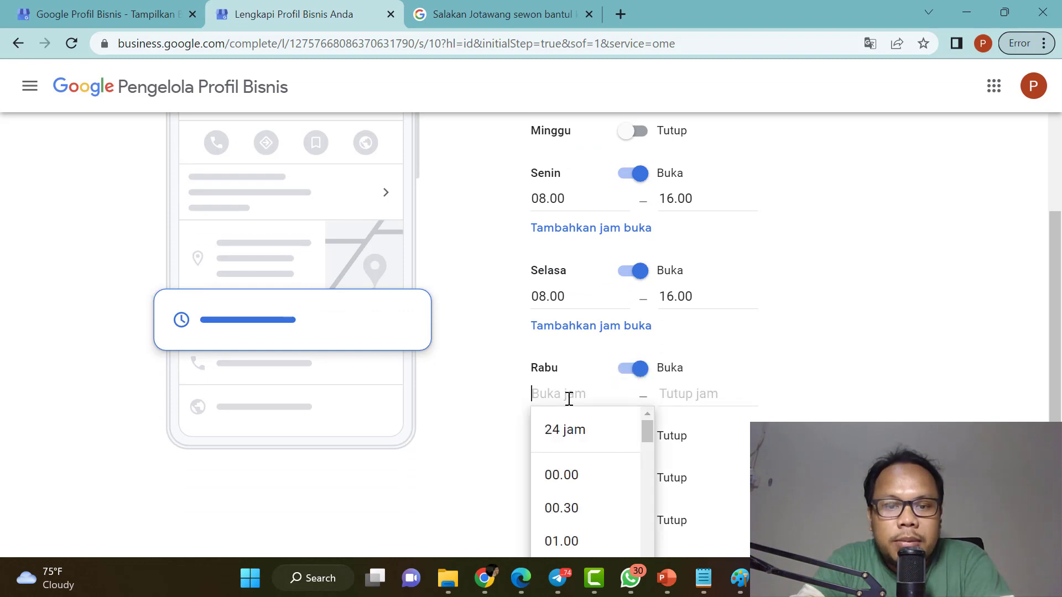
pyautogui.write('08')
pyautogui.click(570, 474)
pyautogui.click(710, 394)
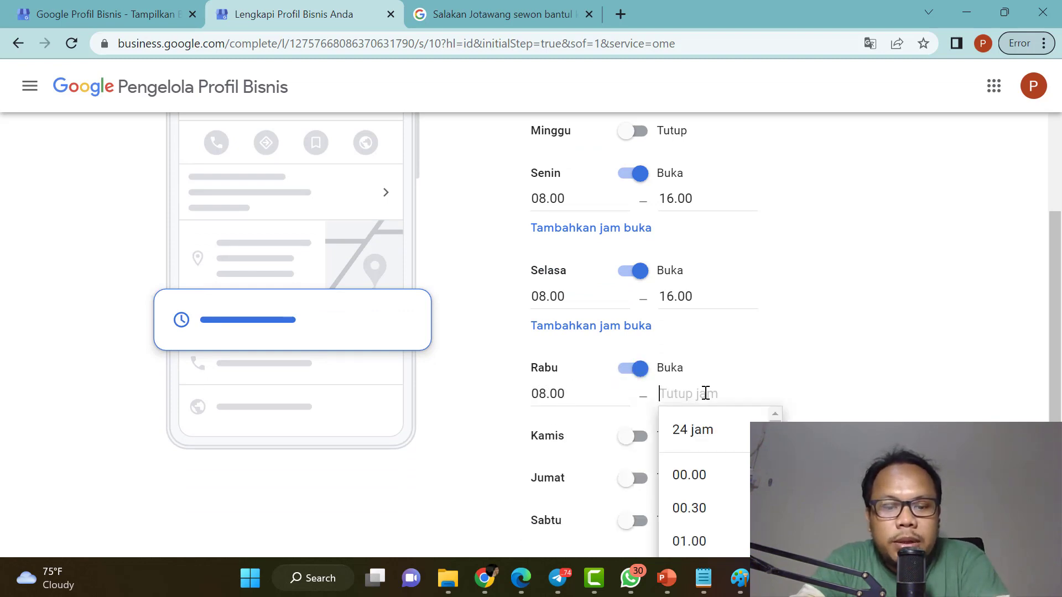
pyautogui.write('16')
pyautogui.click(693, 475)
pyautogui.click(635, 466)
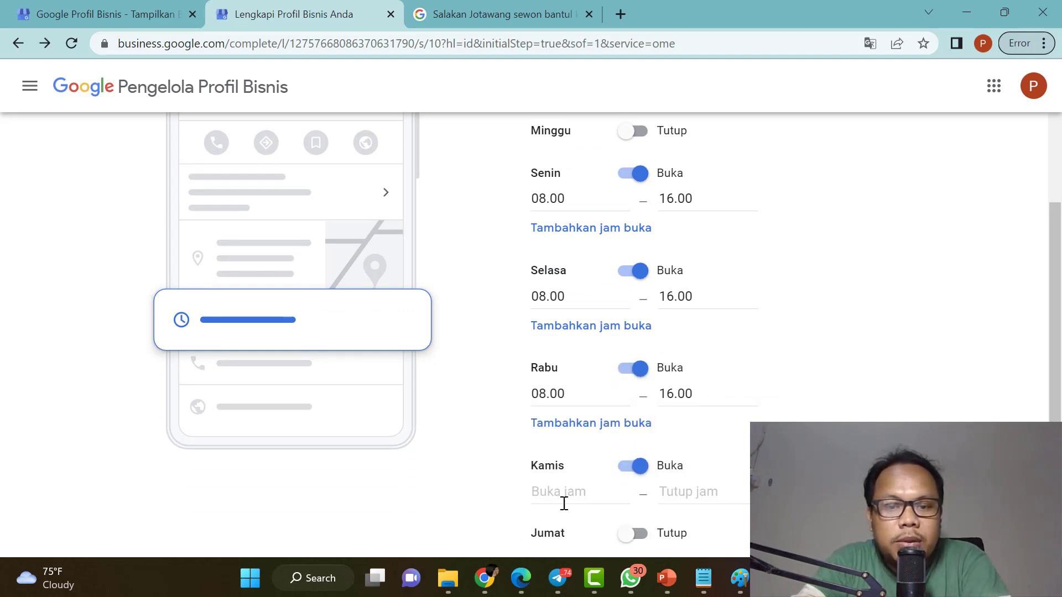
pyautogui.click(536, 492)
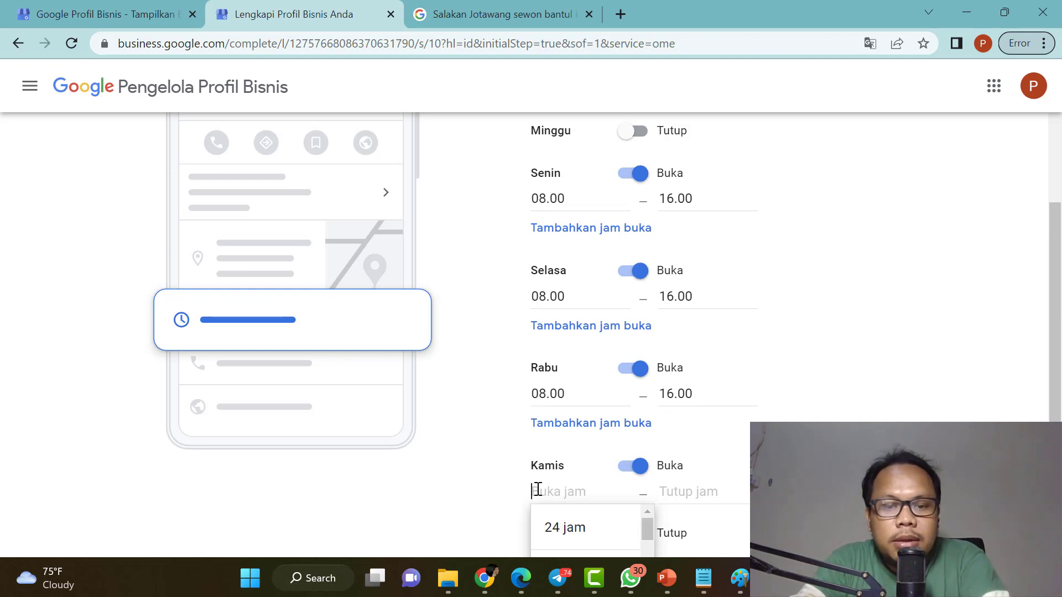
pyautogui.write('08')
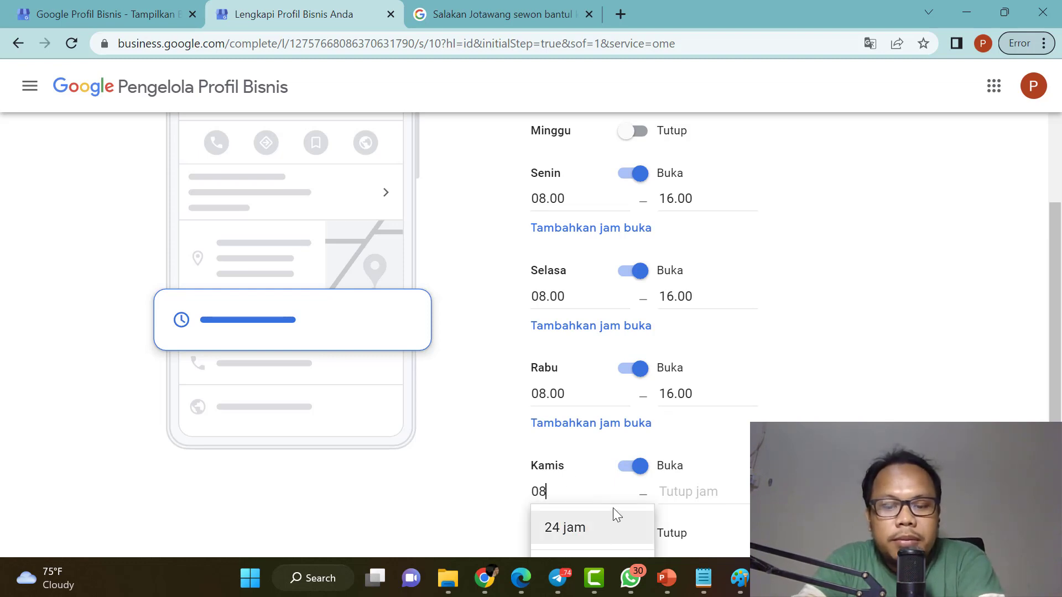
pyautogui.write('.00')
pyautogui.click(708, 491)
pyautogui.write('1')
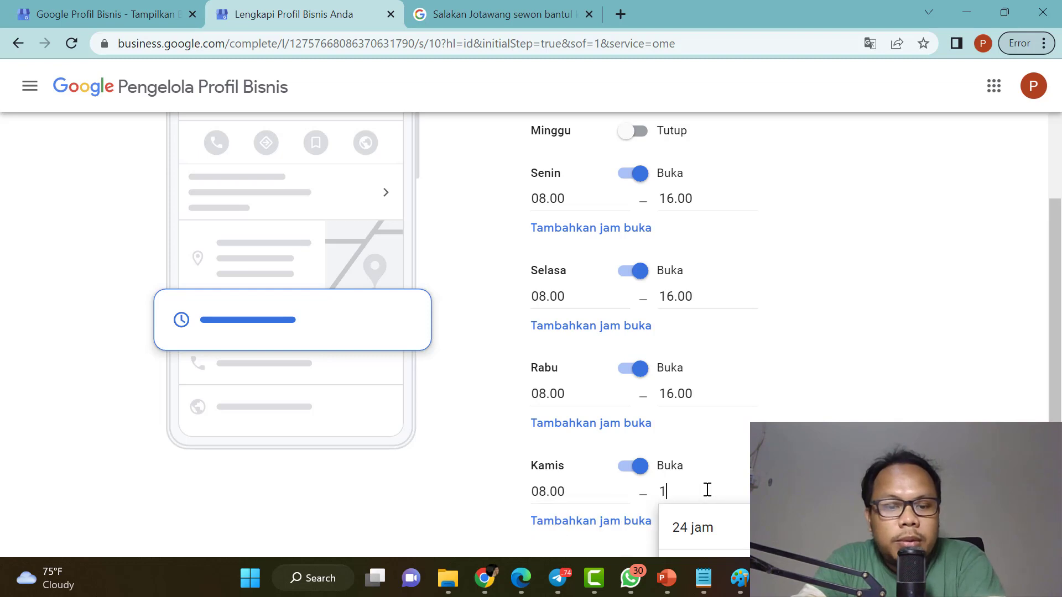
pyautogui.write('6.00')
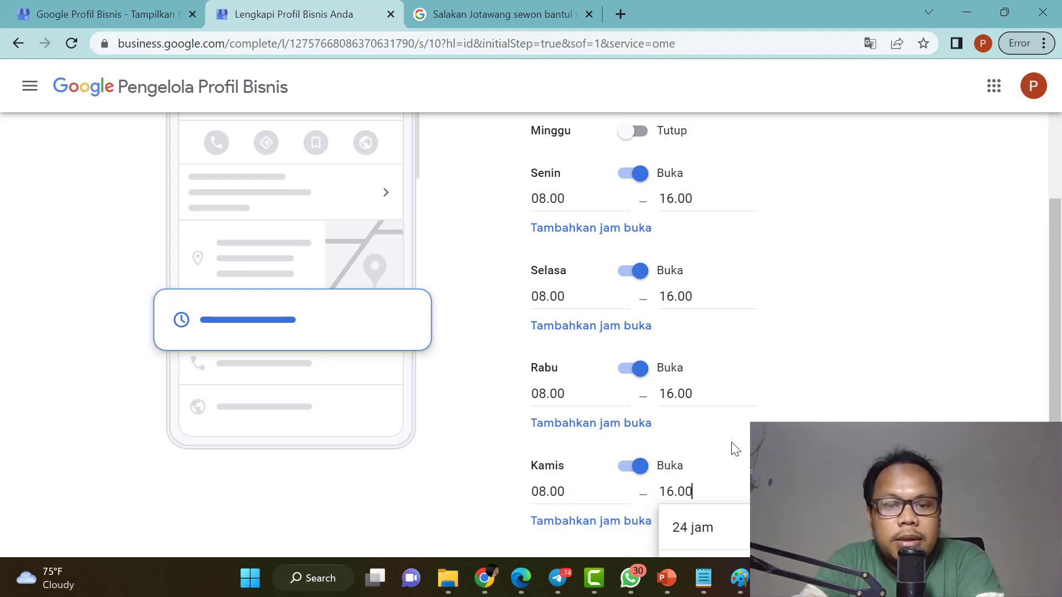
# Step: Set Jumat and Sabtu as open days from 08.00 to 16.00, leaving Minggu closed
pyautogui.scroll(-3, 671, 415)
pyautogui.click(636, 378)
pyautogui.click(577, 398)
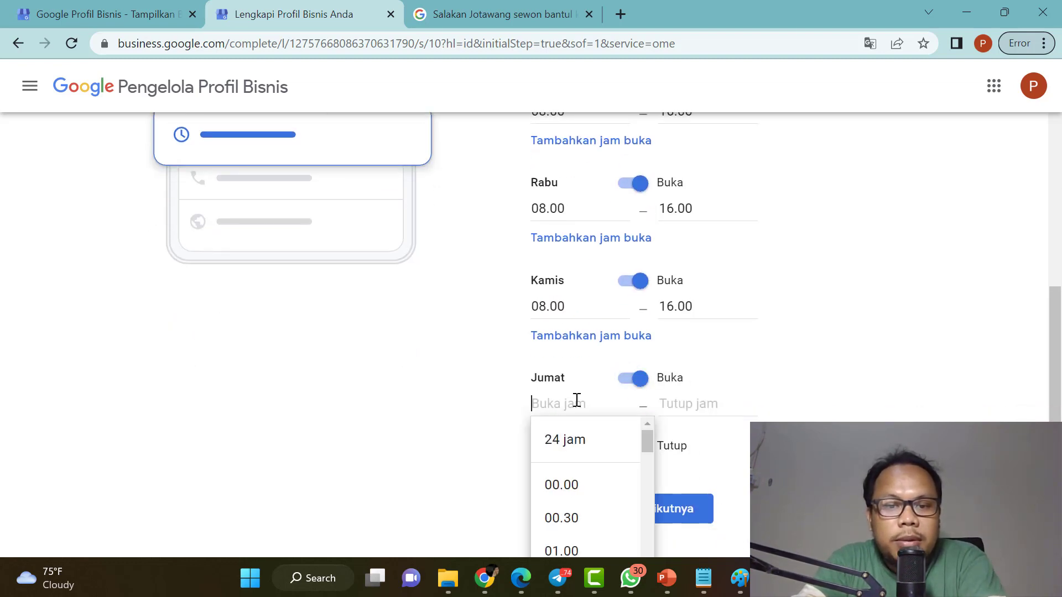
pyautogui.write('08')
pyautogui.click(701, 405)
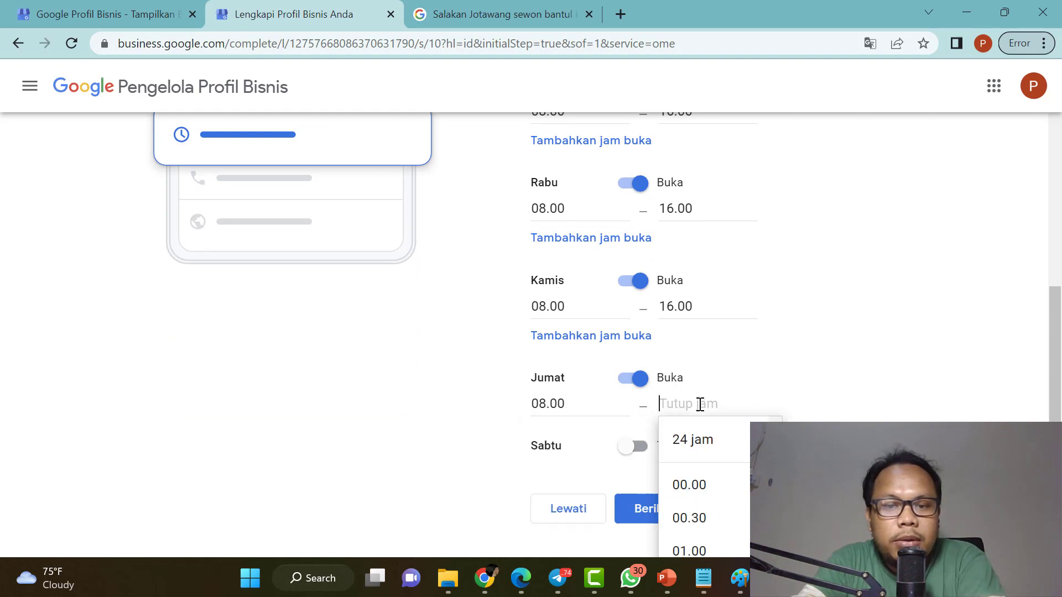
pyautogui.write('16')
pyautogui.click(691, 485)
pyautogui.click(633, 476)
pyautogui.click(581, 501)
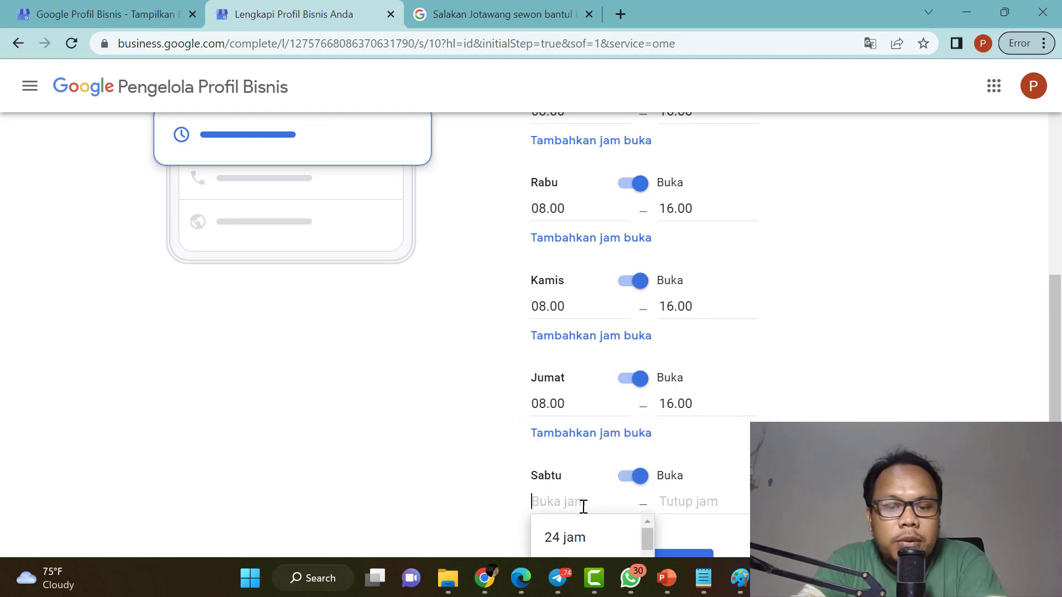
pyautogui.write('08')
pyautogui.scroll(-1, 583, 514)
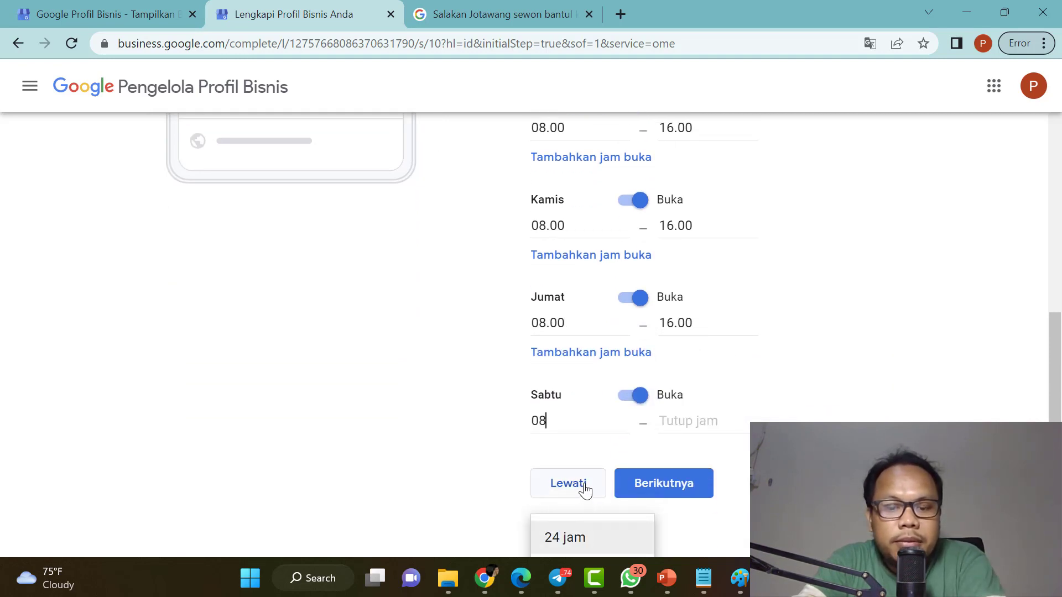
pyautogui.write('.00')
pyautogui.click(680, 422)
pyautogui.write('1')
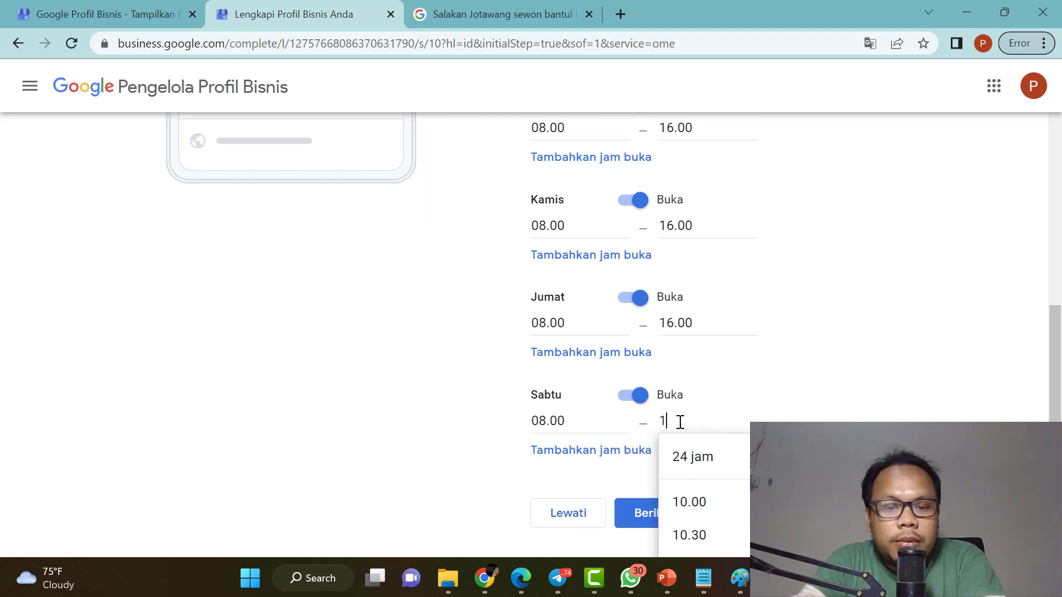
pyautogui.write('6')
pyautogui.click(689, 501)
pyautogui.scroll(10, 697, 344)
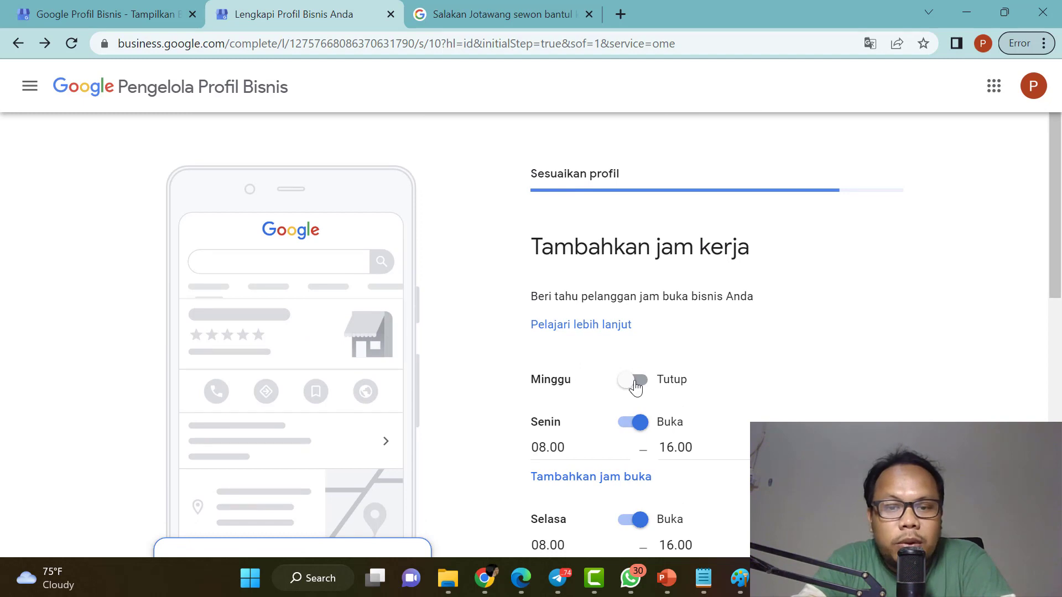
pyautogui.scroll(-9, 744, 384)
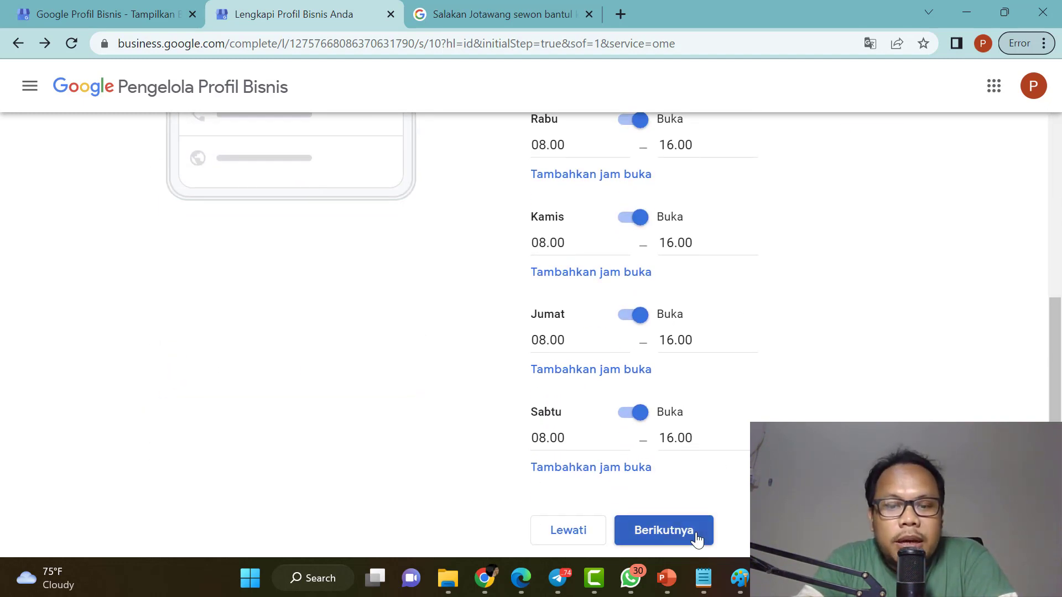
# Step: Save the hours, then review the Tambahkan fitur pesan explanation and its help link
pyautogui.click(696, 540)
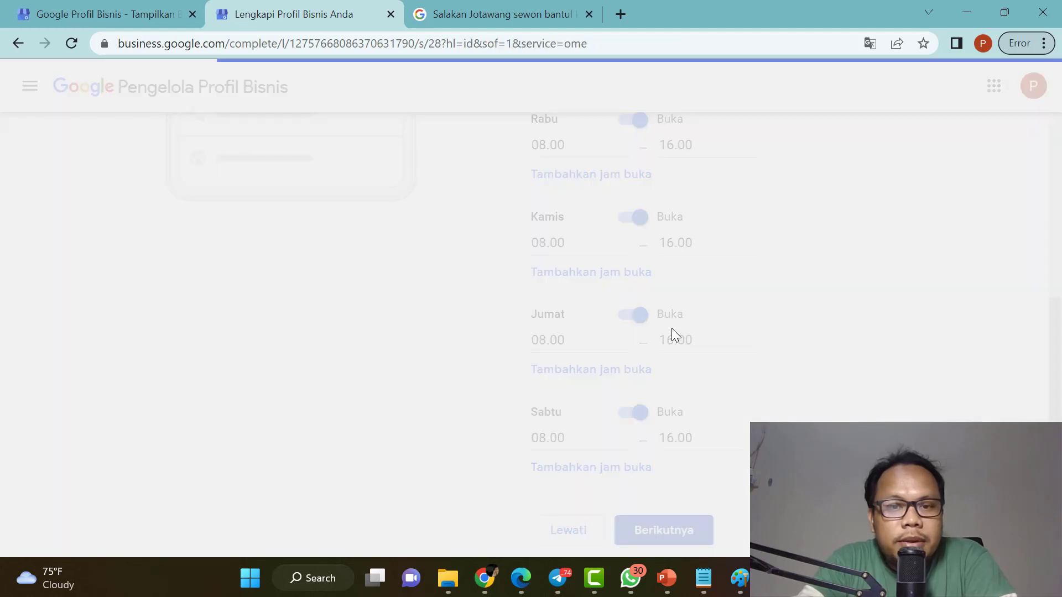
pyautogui.moveTo(509, 256); pyautogui.dragTo(773, 254)
pyautogui.moveTo(532, 298); pyautogui.dragTo(577, 322)
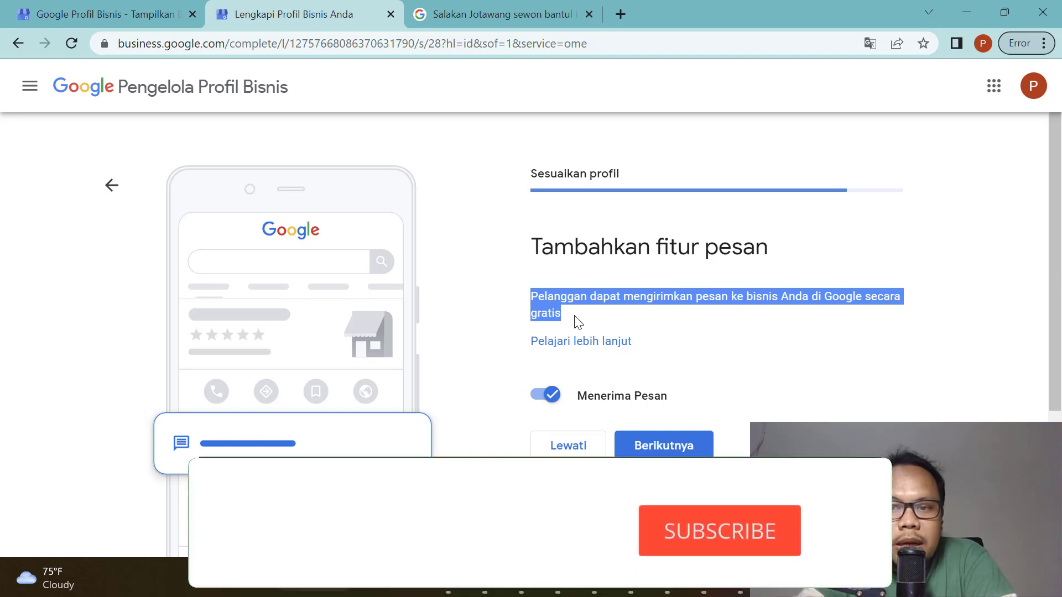
pyautogui.click(600, 342)
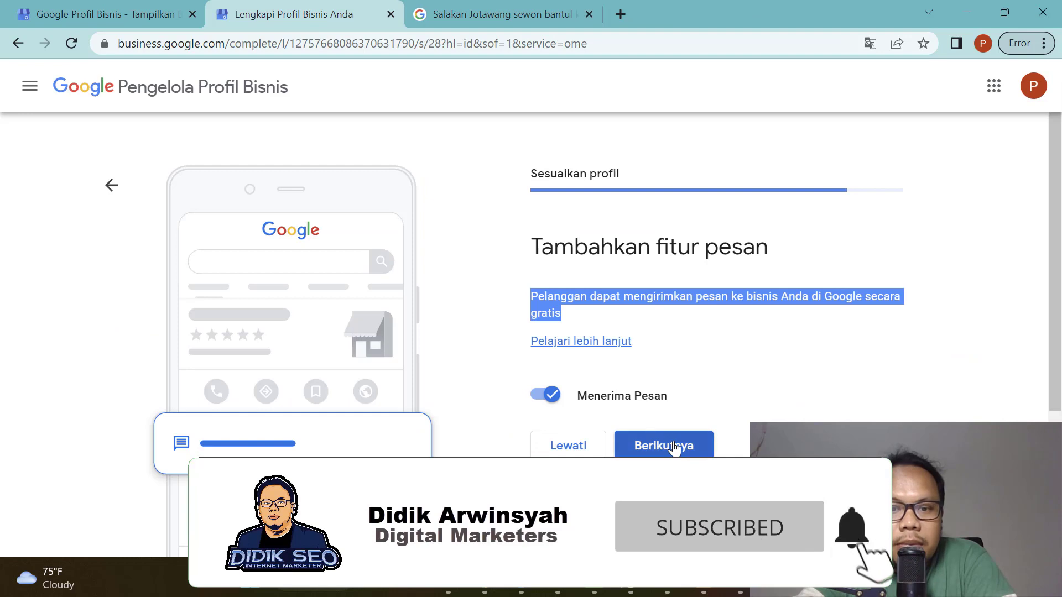
# Step: Keep Menerima Pesan on and continue to the empty business description box
pyautogui.click(675, 462)
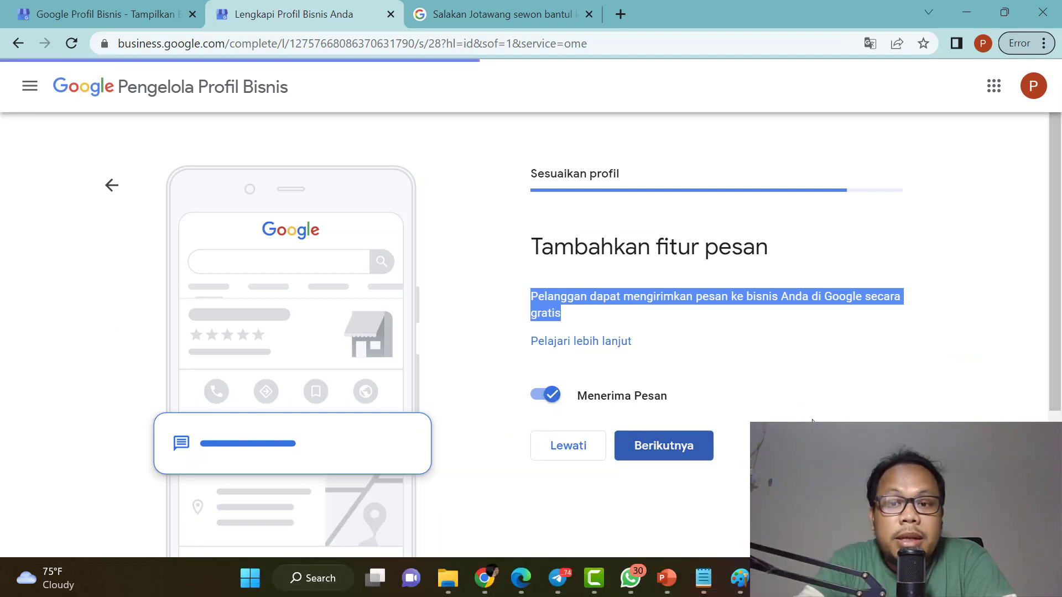
pyautogui.scroll(-3, 812, 422)
pyautogui.scroll(3, 562, 396)
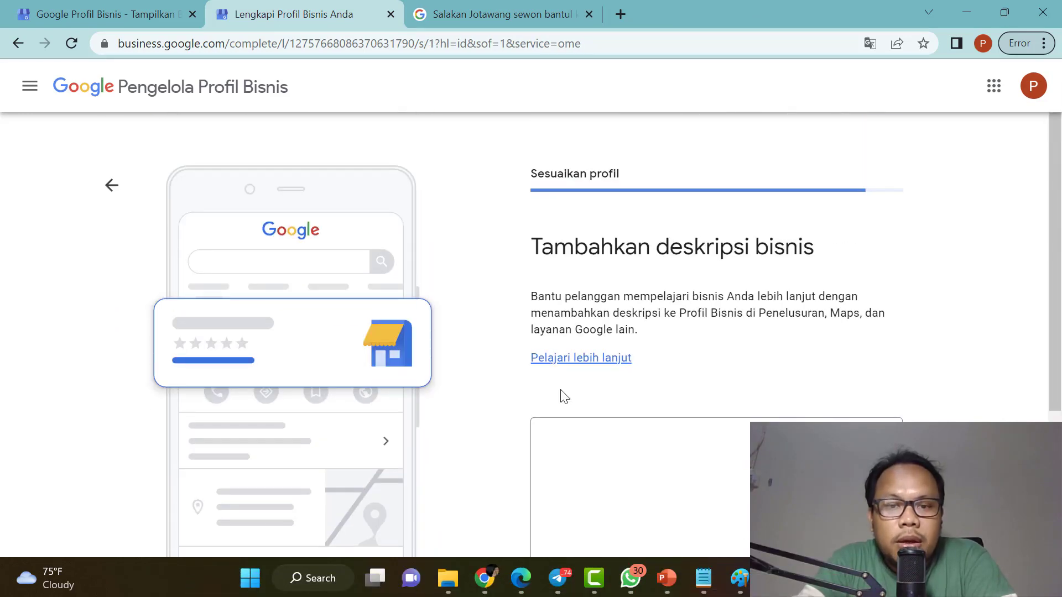
pyautogui.scroll(-3, 576, 284)
pyautogui.click(576, 284)
pyautogui.scroll(3, 686, 154)
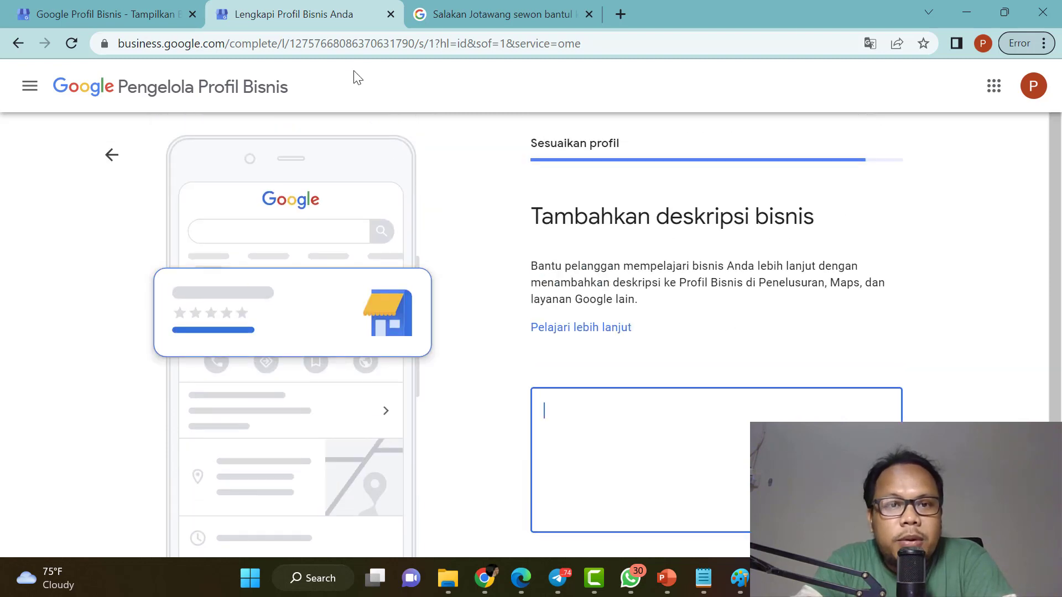
# Step: Expand the Deskripsi bisnis guidelines in the Business Profile help article
pyautogui.click(520, 579)
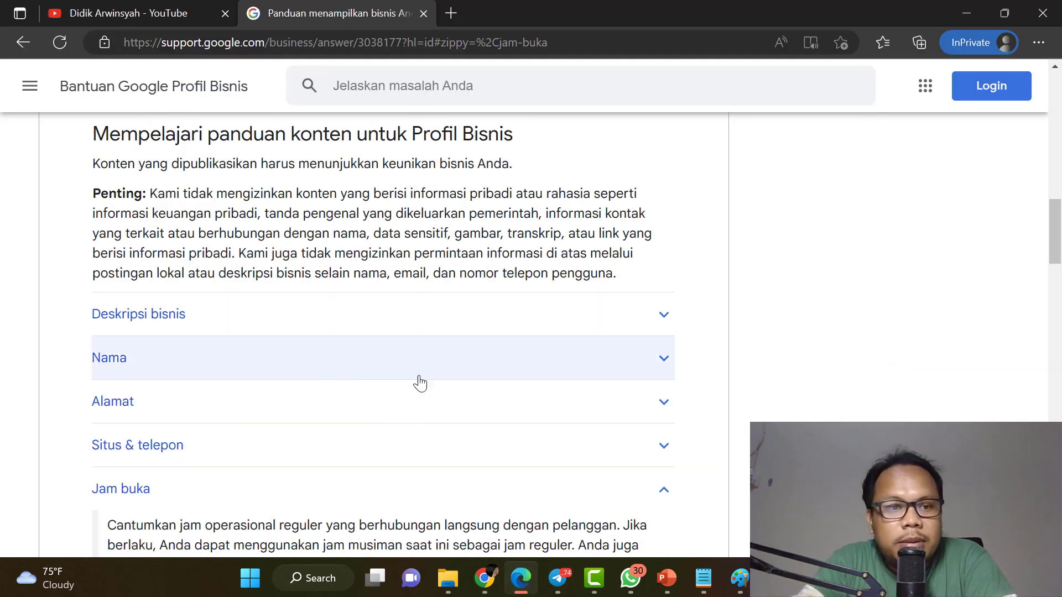
pyautogui.scroll(-1, 166, 360)
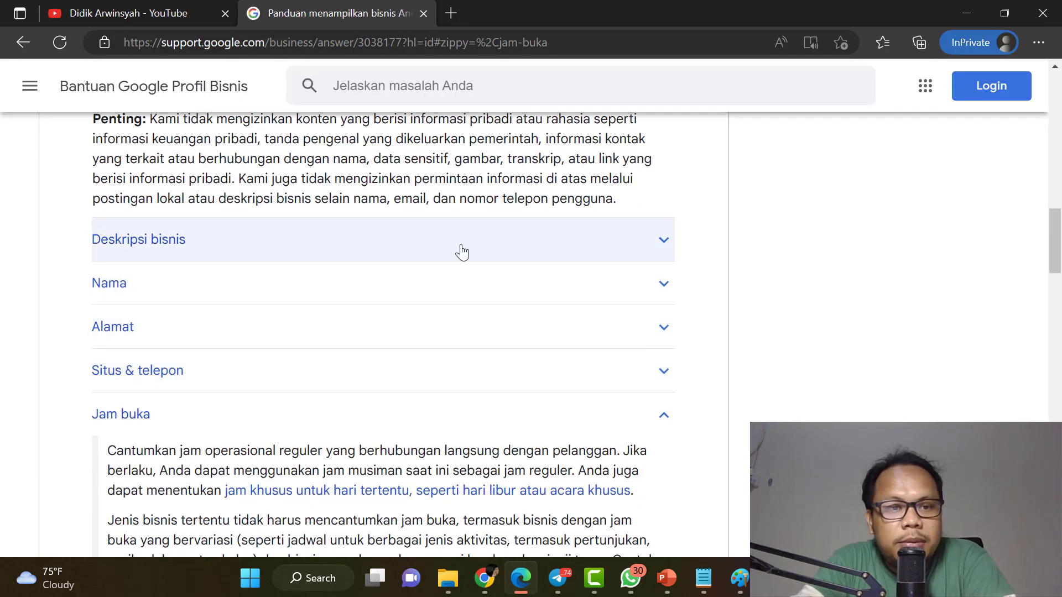
pyautogui.click(589, 253)
pyautogui.scroll(-1, 600, 276)
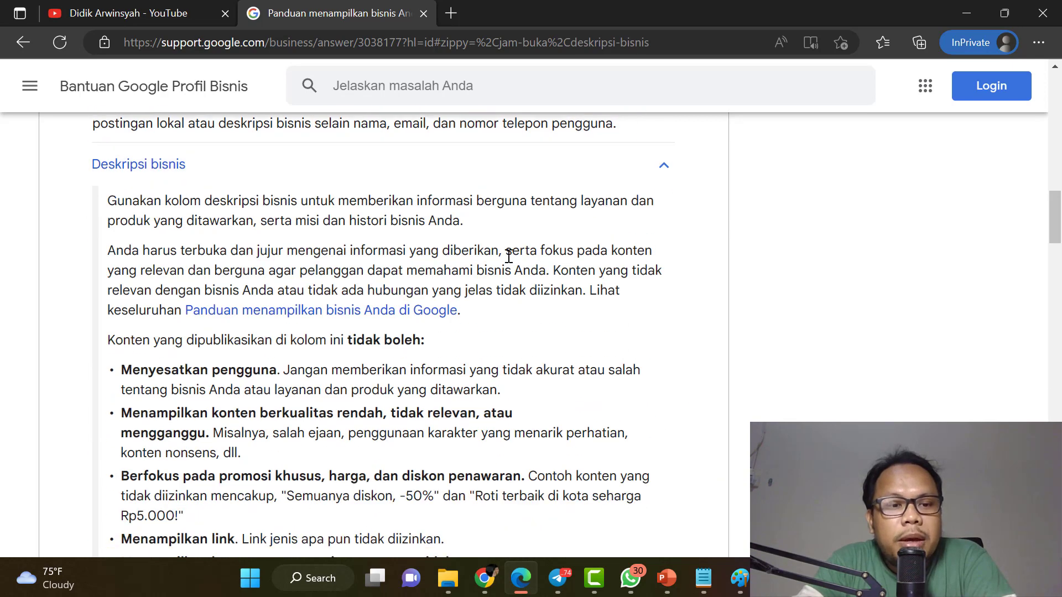
pyautogui.scroll(-1, 498, 266)
pyautogui.moveTo(112, 266); pyautogui.dragTo(446, 270)
pyautogui.scroll(-1, 446, 270)
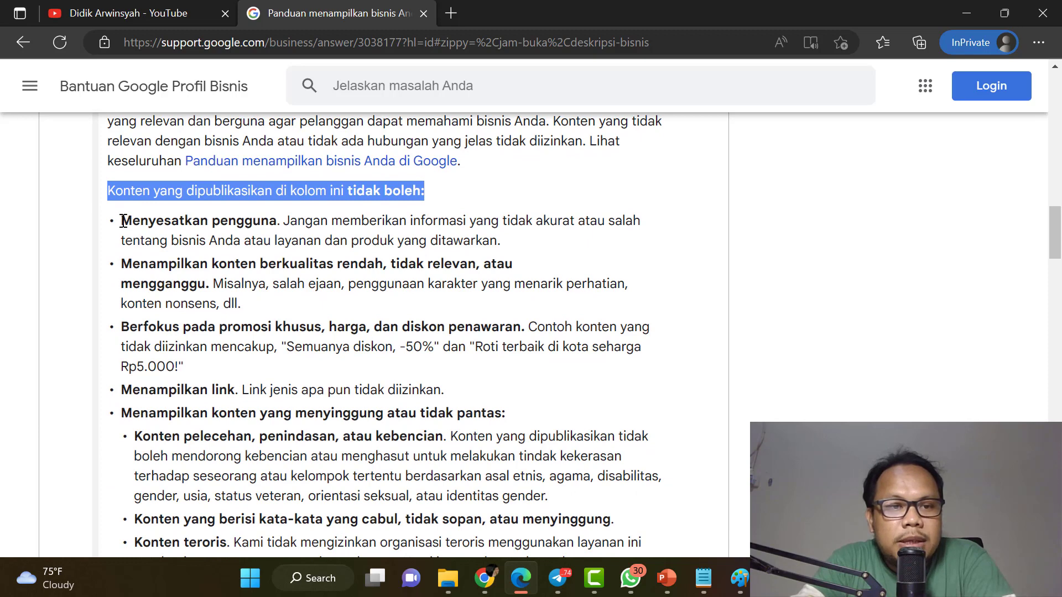
# Step: Read the prohibited rules: misleading content, misspellings, gimmicky characters, nonsense, promotions and prices
pyautogui.moveTo(123, 220); pyautogui.dragTo(284, 222)
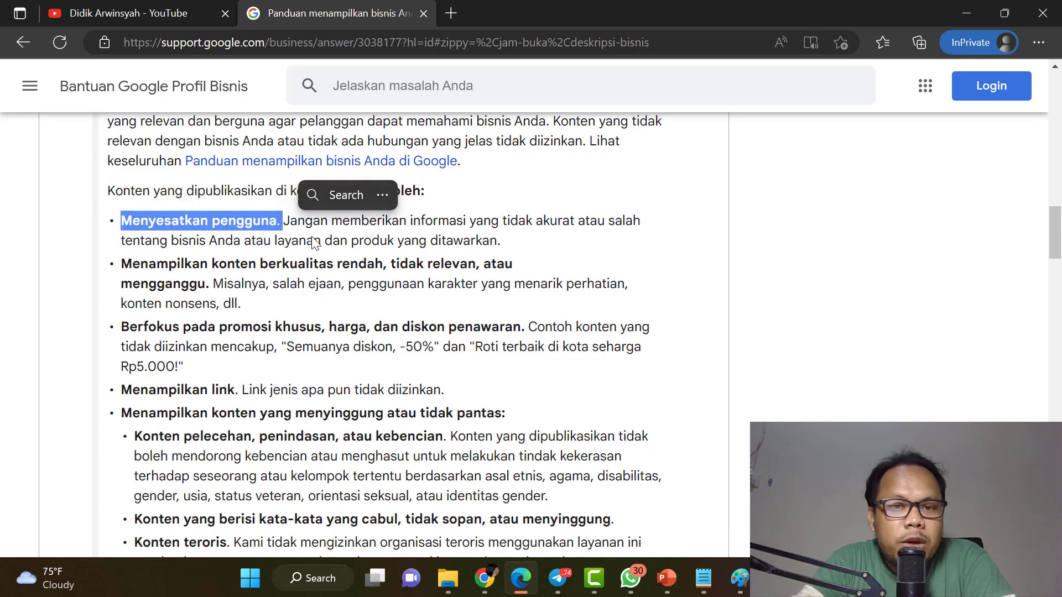
pyautogui.moveTo(522, 242); pyautogui.dragTo(197, 283)
pyautogui.moveTo(274, 284); pyautogui.dragTo(344, 284)
pyautogui.moveTo(628, 284); pyautogui.dragTo(341, 284)
pyautogui.moveTo(122, 305); pyautogui.dragTo(232, 302)
pyautogui.moveTo(121, 327); pyautogui.dragTo(527, 327)
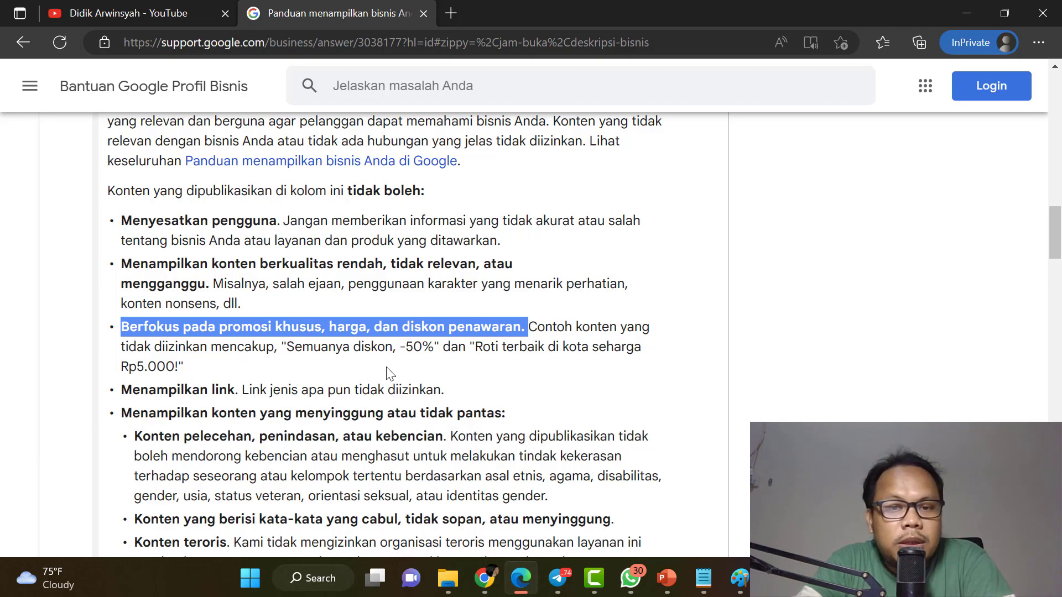
pyautogui.scroll(-3, 390, 373)
pyautogui.moveTo(123, 241); pyautogui.dragTo(237, 242)
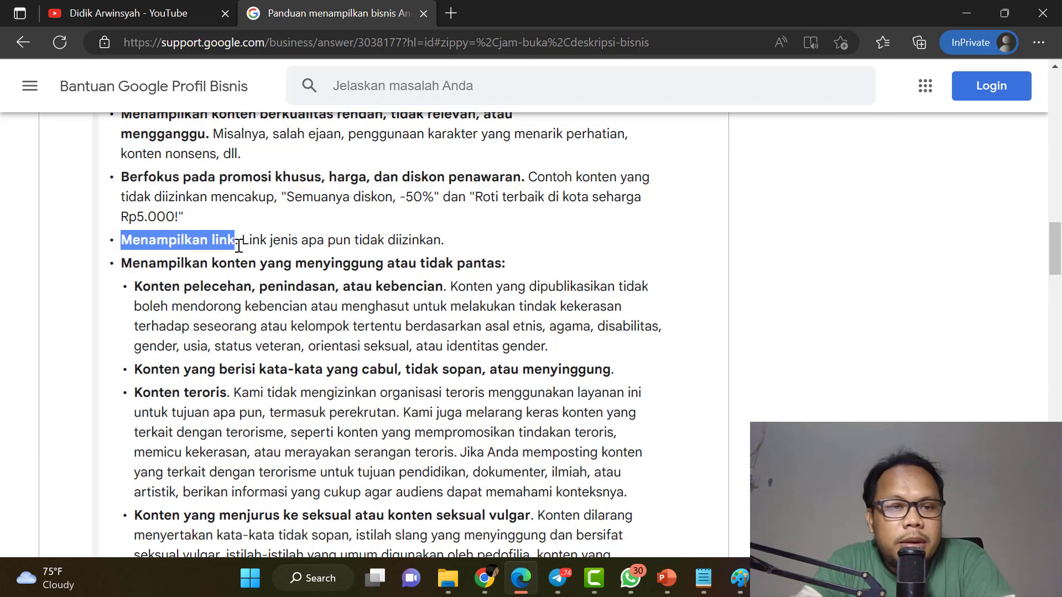
pyautogui.scroll(-7, 394, 362)
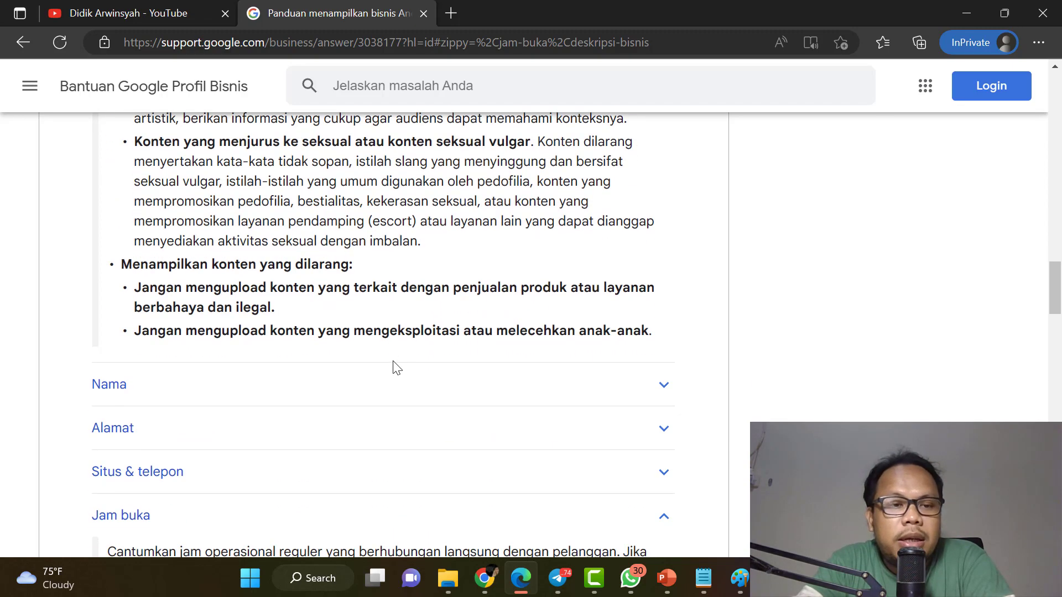
pyautogui.scroll(5, 354, 371)
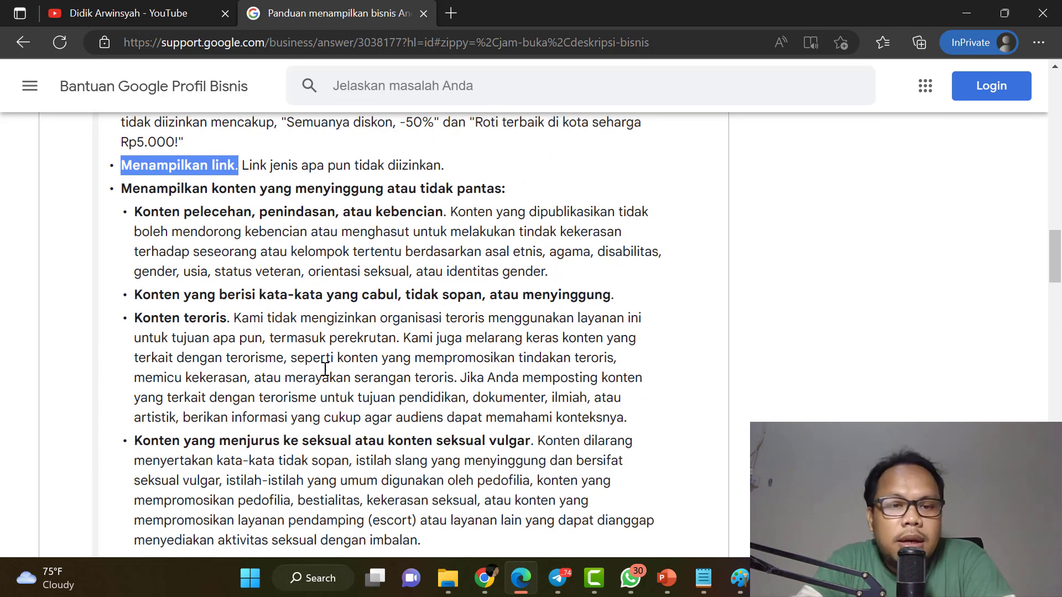
pyautogui.scroll(-3, 371, 317)
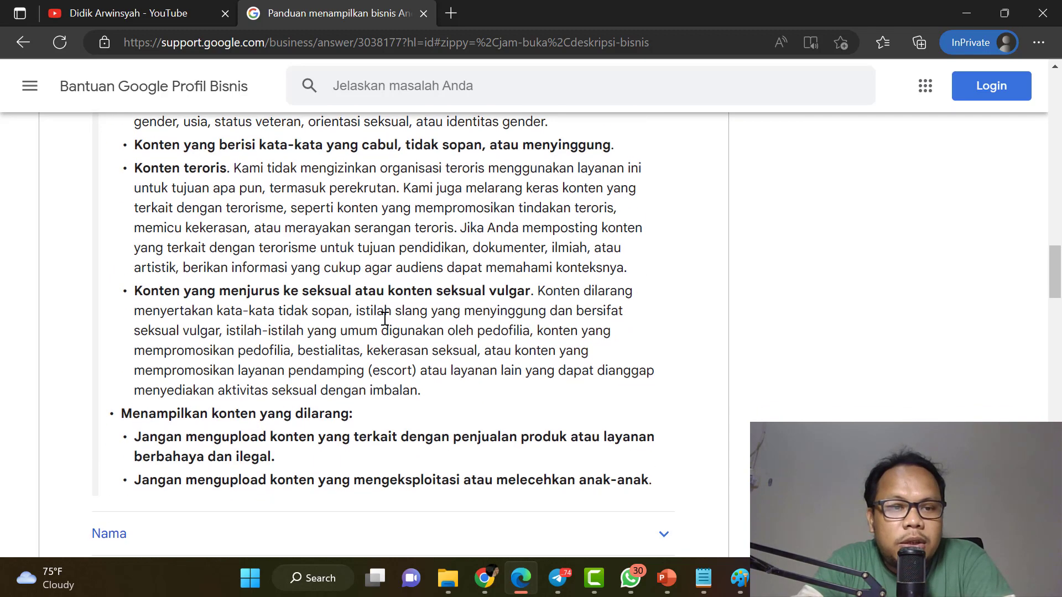
pyautogui.scroll(-3, 512, 372)
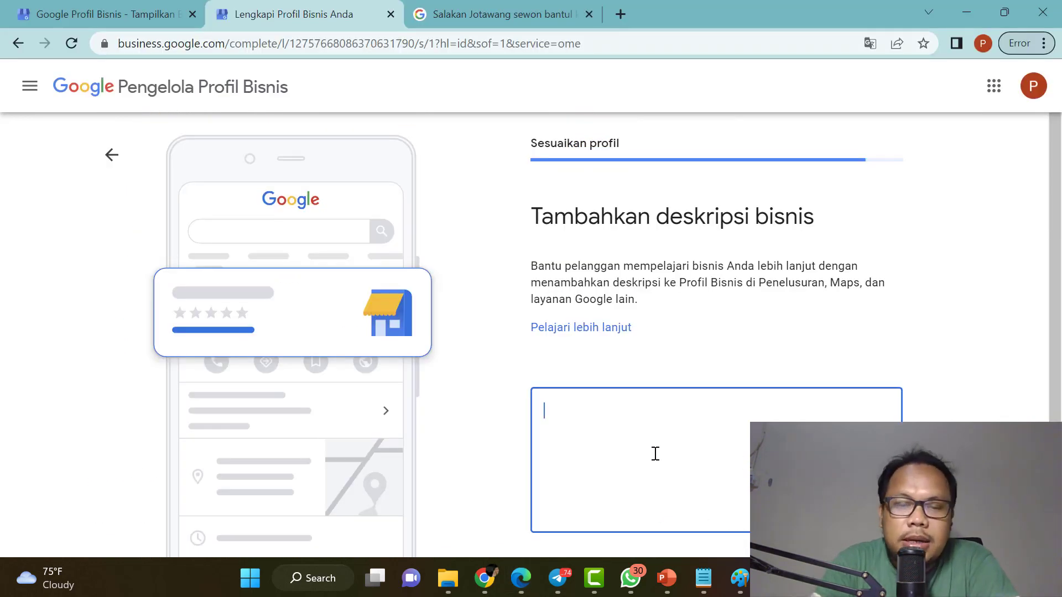
# Step: Enter a 123-character description starting 'Ummy Shop adalah…' ending 'seluruh Indonesia', and continue
pyautogui.write('Umm')
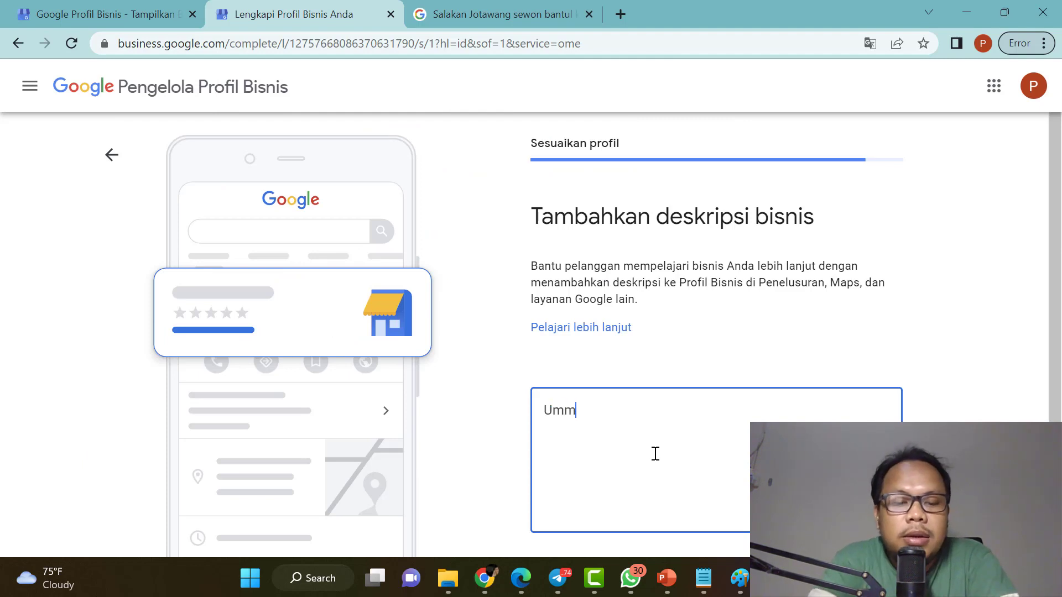
pyautogui.write('y Sh')
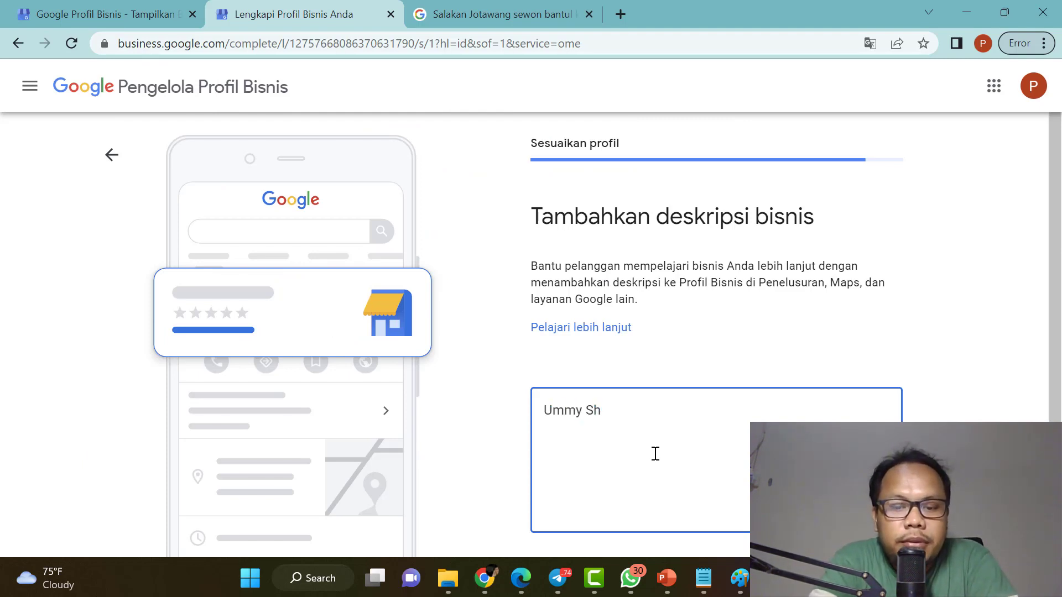
pyautogui.write('op adalah toko retail yang mempromo')
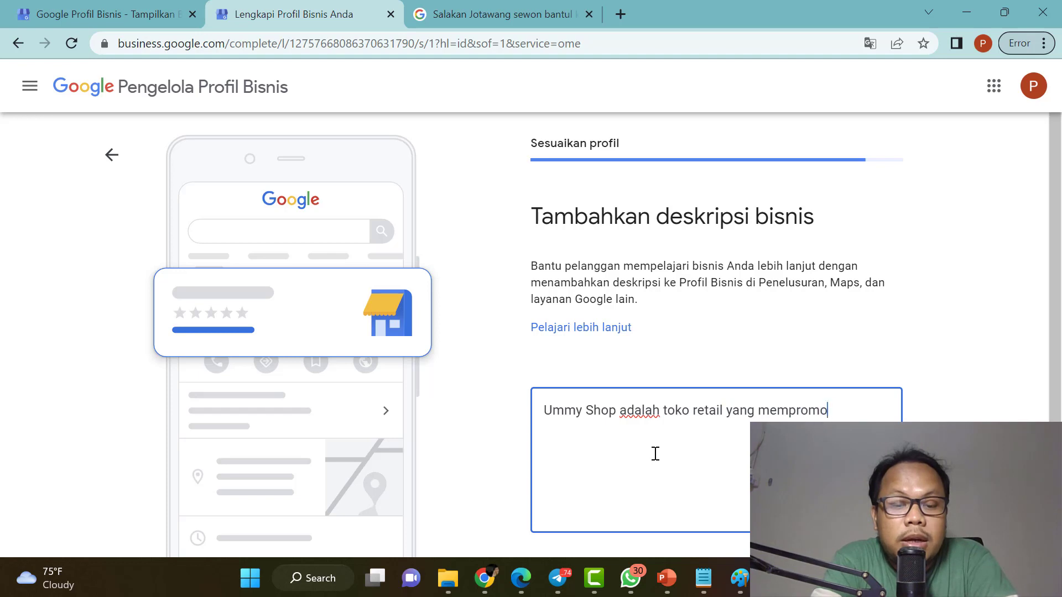
pyautogui.write('sikan produk ')
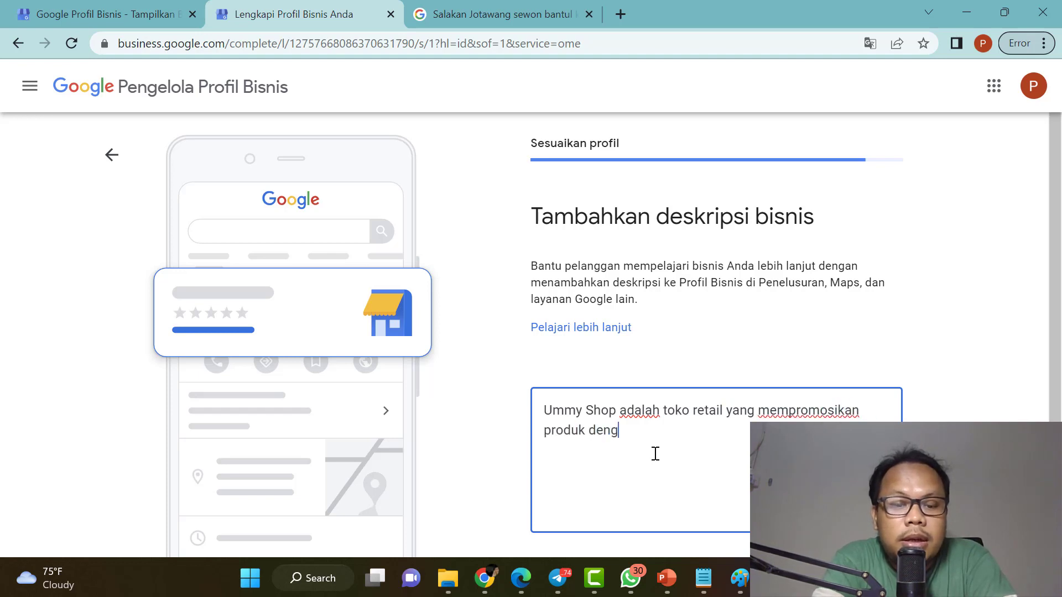
pyautogui.write('dengan secara online dikiri')
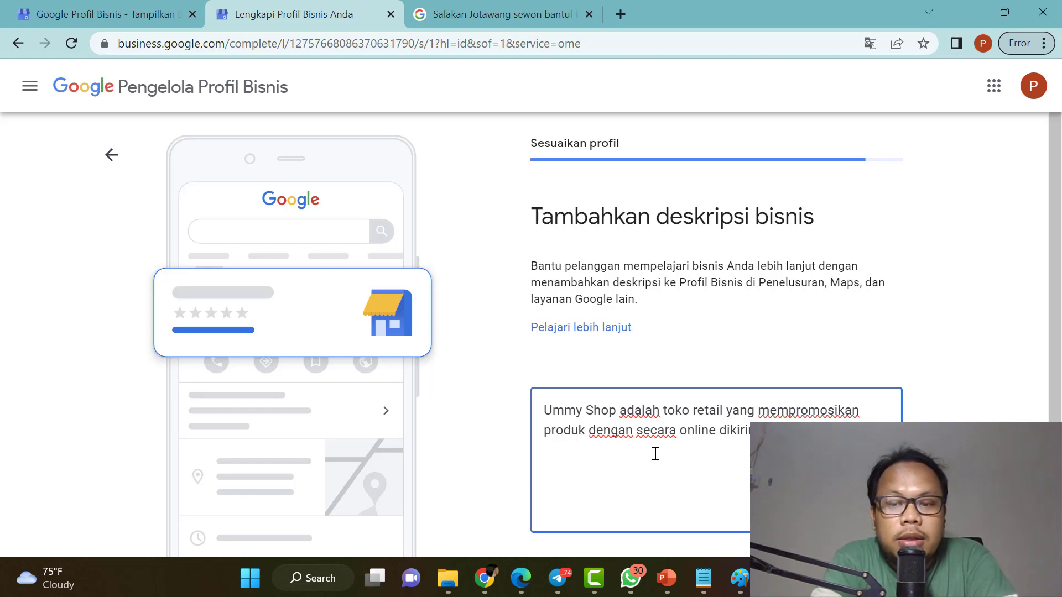
pyautogui.write('luruh Indonesia')
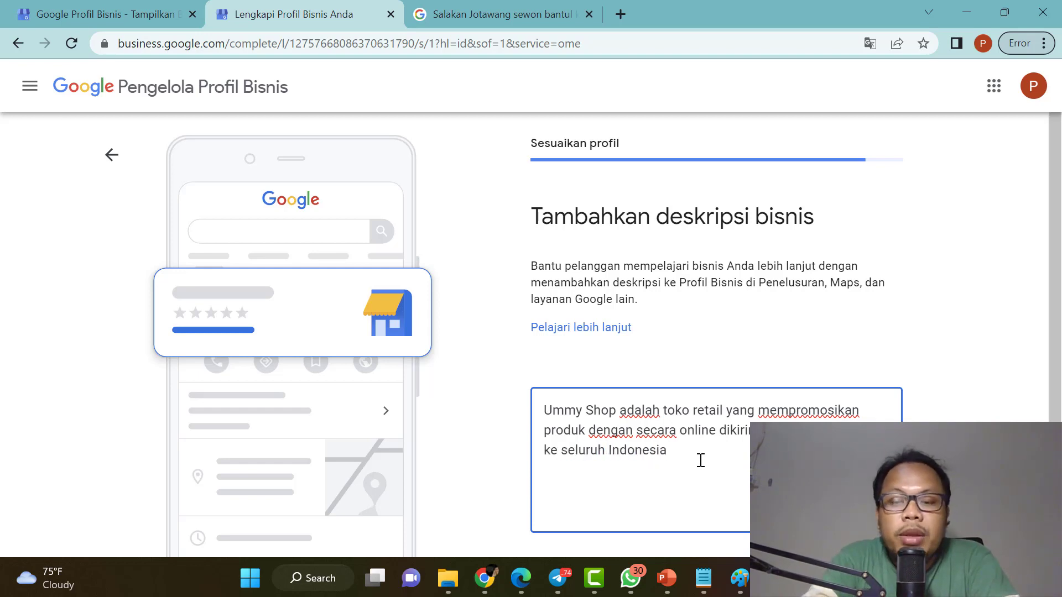
pyautogui.scroll(-3, 531, 332)
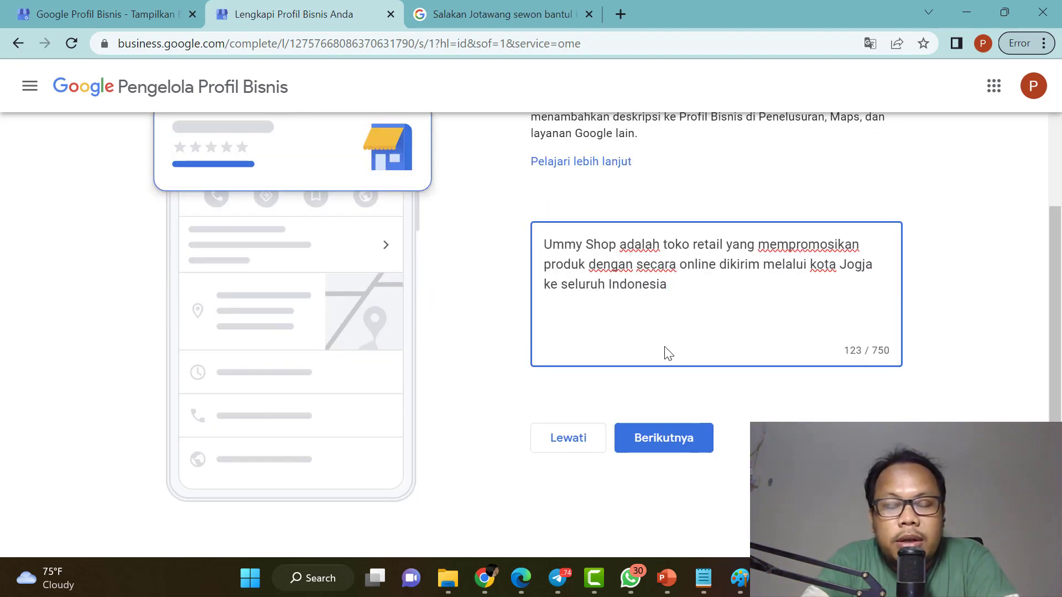
pyautogui.click(684, 439)
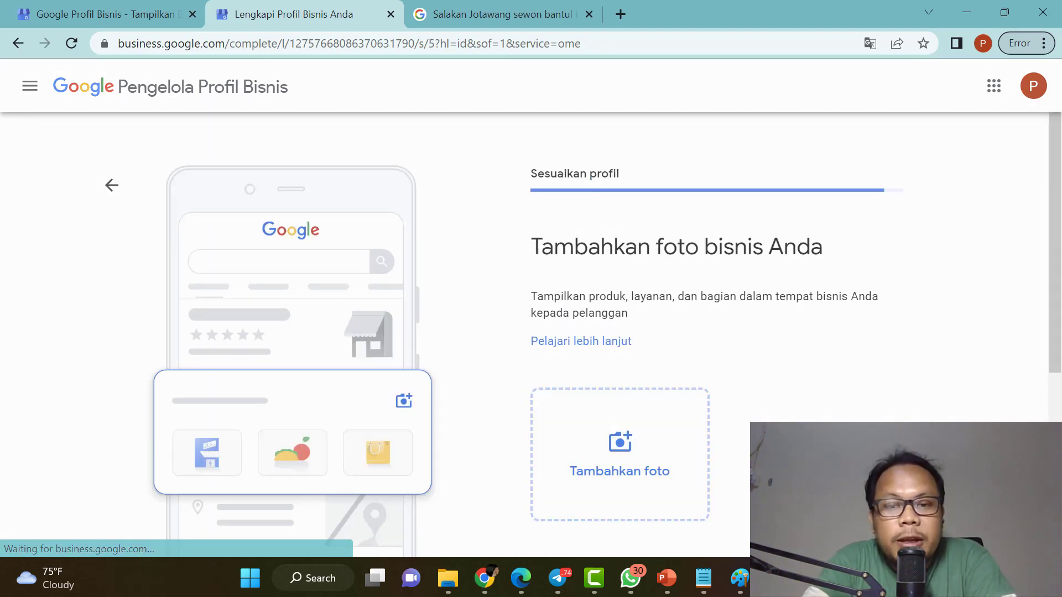
# Step: Skip the Tambahkan foto bisnis Anda step and finish setup to view the profile on Google
pyautogui.scroll(-3, 615, 298)
pyautogui.scroll(3, 615, 297)
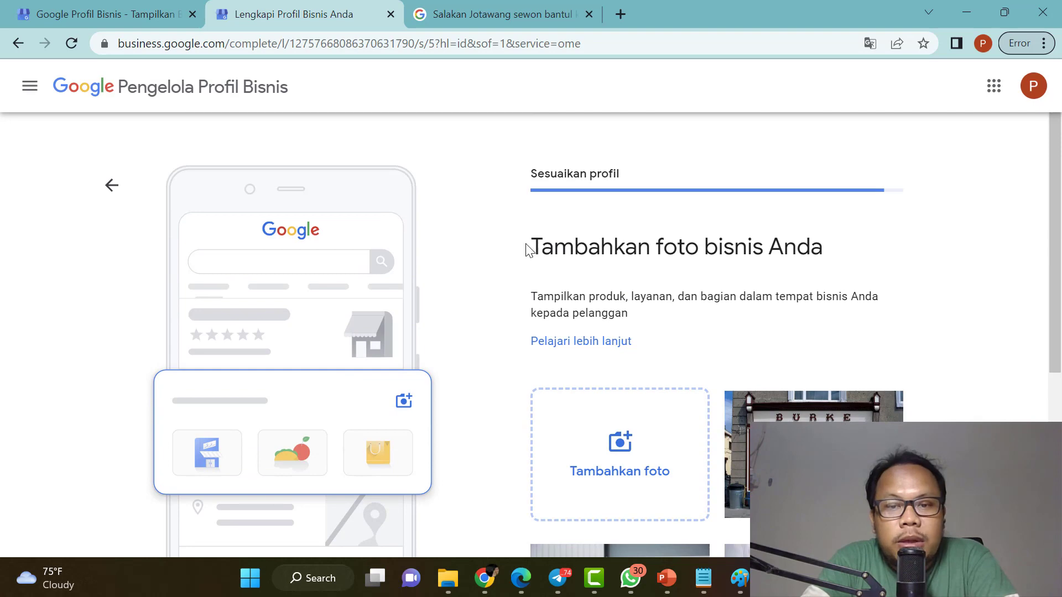
pyautogui.moveTo(528, 251); pyautogui.dragTo(911, 254)
pyautogui.scroll(-3, 907, 293)
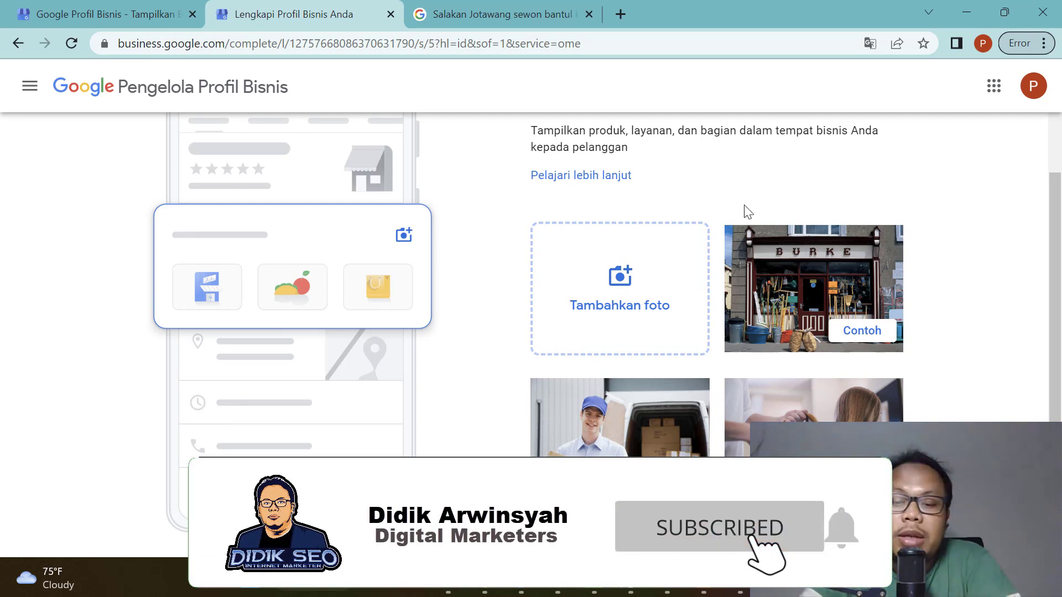
pyautogui.scroll(-2, 650, 283)
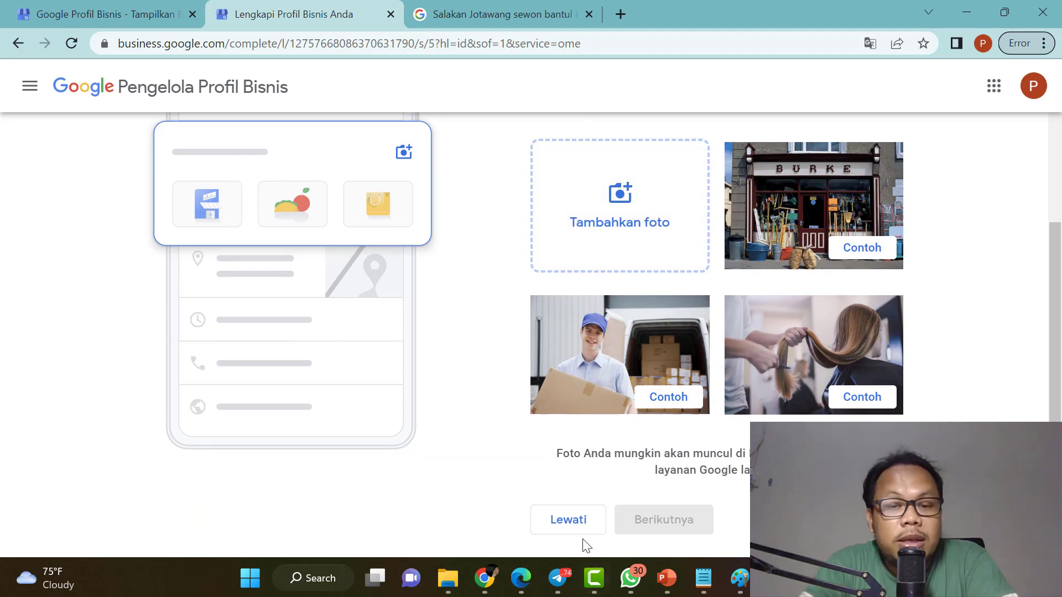
pyautogui.click(578, 525)
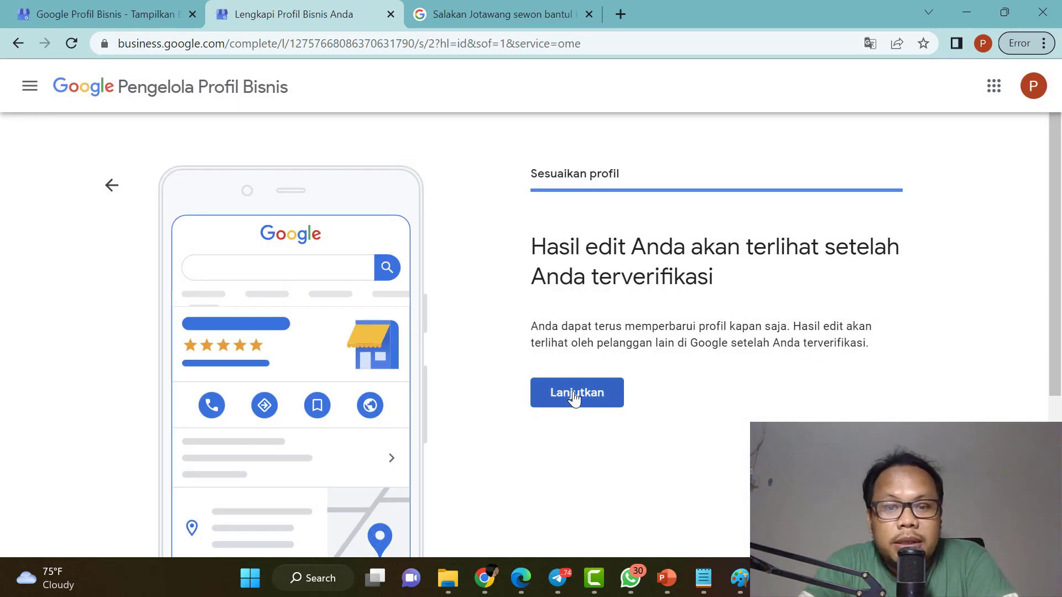
pyautogui.click(575, 397)
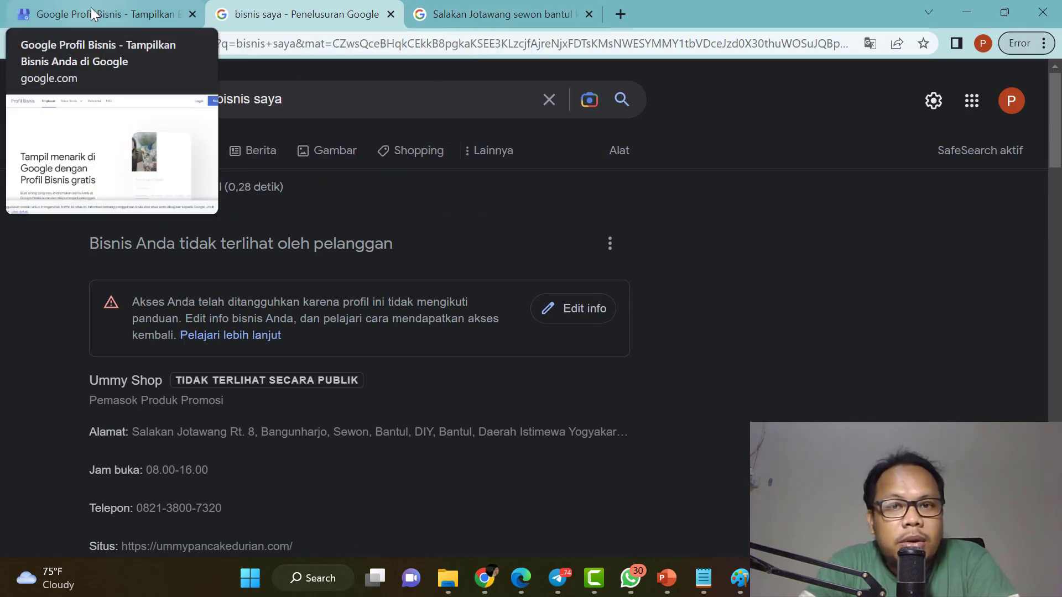
# Step: Check the search results, then settle on the Google Profil Bisnis landing page tab
pyautogui.click(91, 8)
pyautogui.click(330, 14)
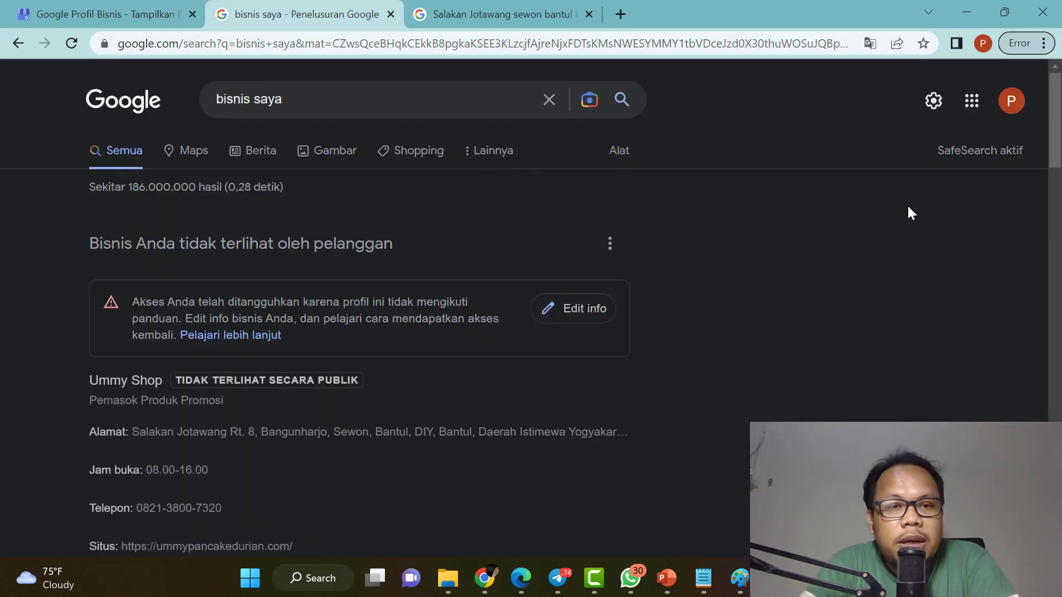
pyautogui.click(105, 14)
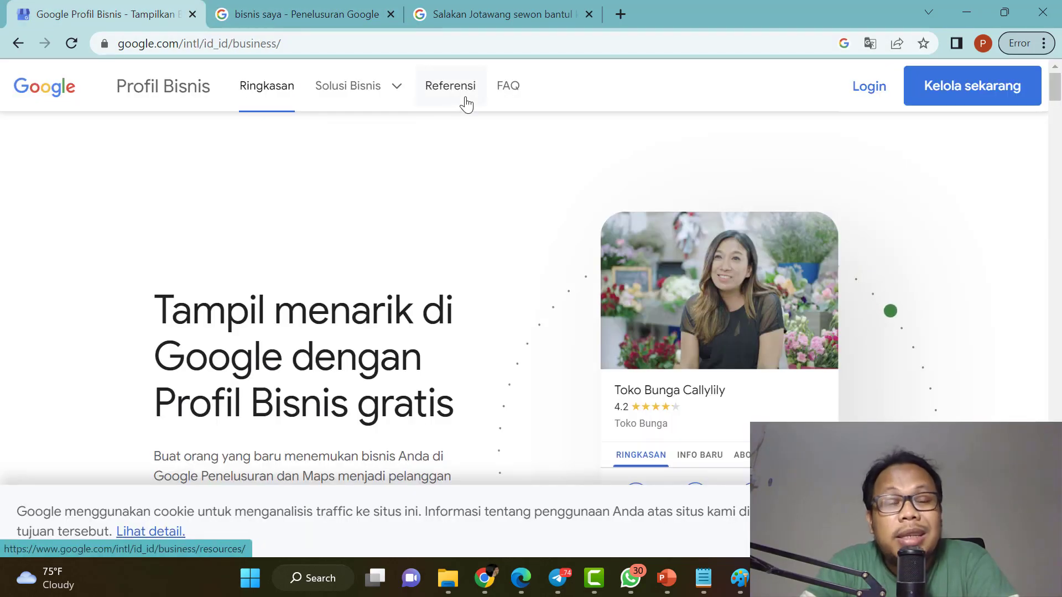